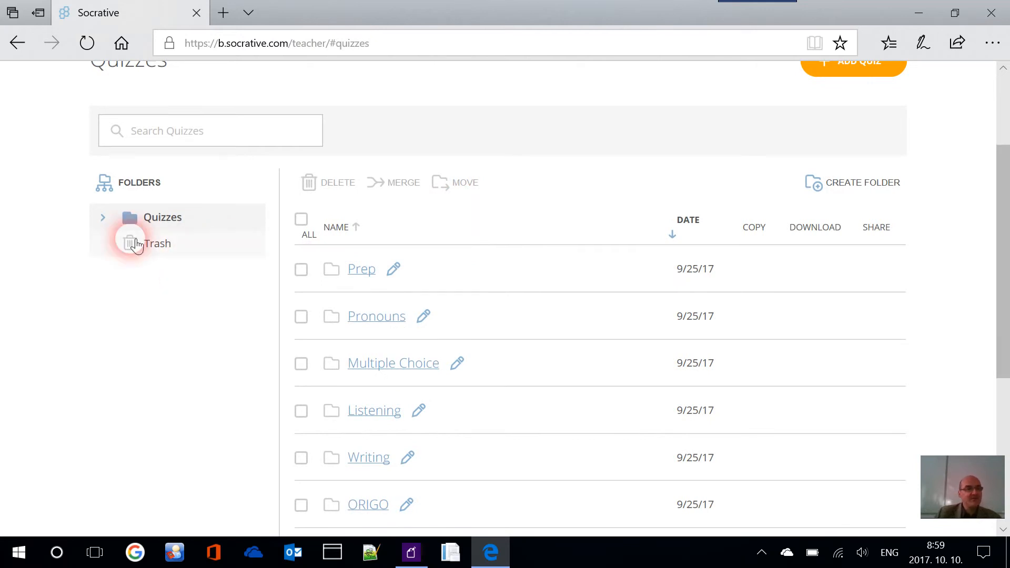
Expand the Quizzes folder in the Folders tree to reveal its subfolders
{"action": "left_click", "coordinate": [100, 220]}
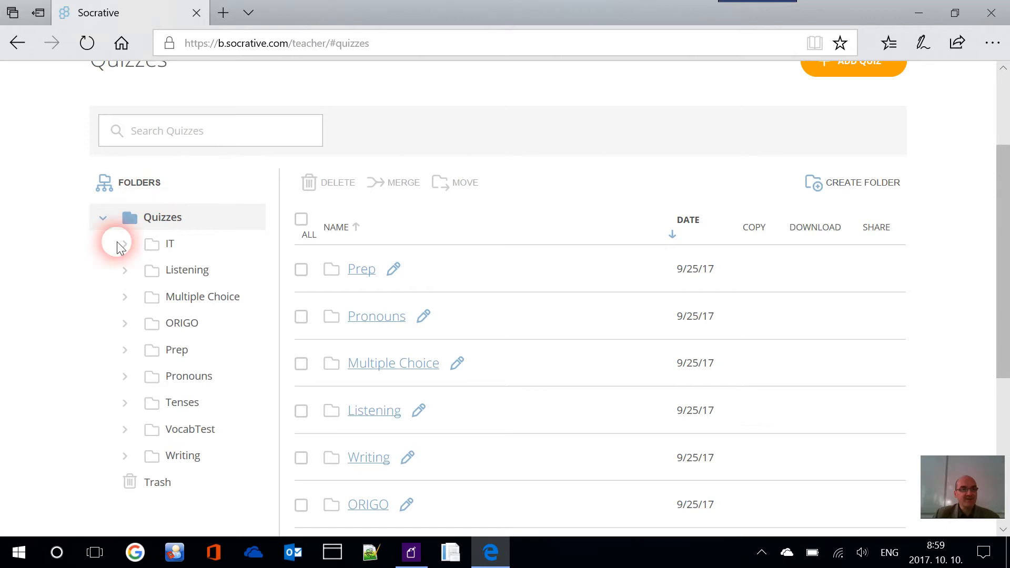
{"action": "scroll", "coordinate": [86, 351], "scroll_direction": "down", "scroll_amount": 2}
{"action": "scroll", "coordinate": [88, 350], "scroll_direction": "up", "scroll_amount": 5}
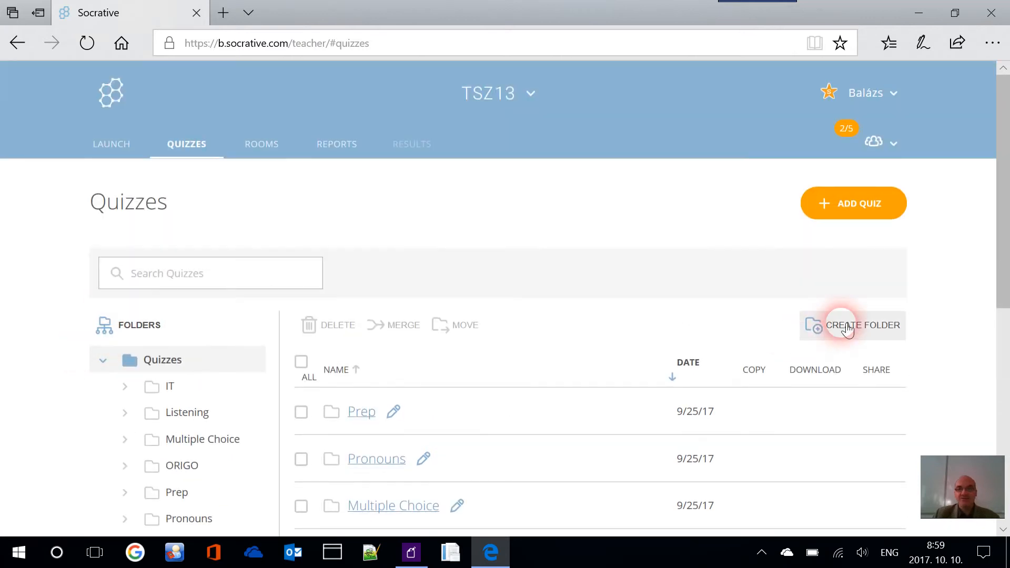
{"action": "scroll", "coordinate": [526, 240], "scroll_direction": "down", "scroll_amount": 4}
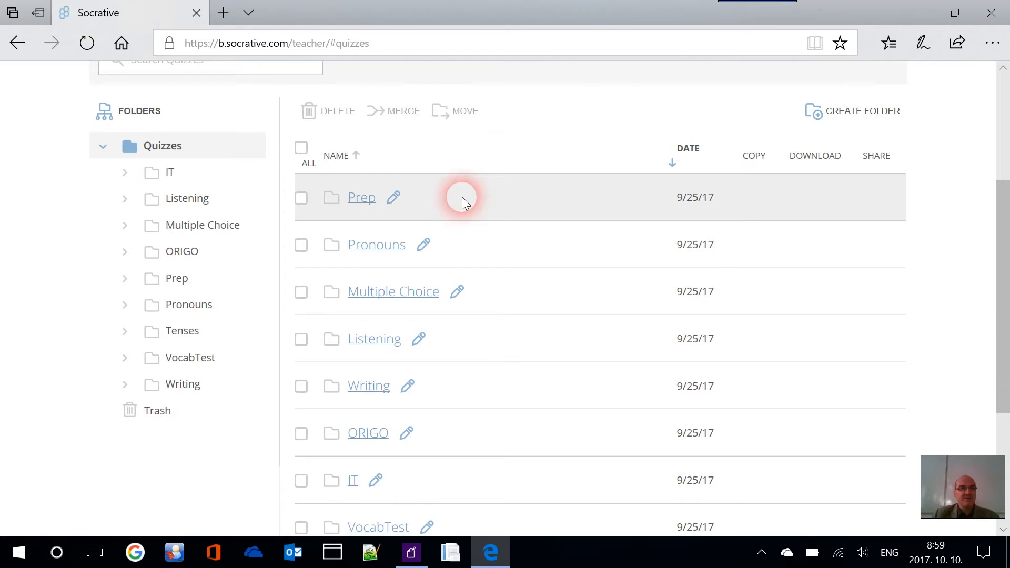
{"action": "scroll", "coordinate": [447, 208], "scroll_direction": "down", "scroll_amount": 1}
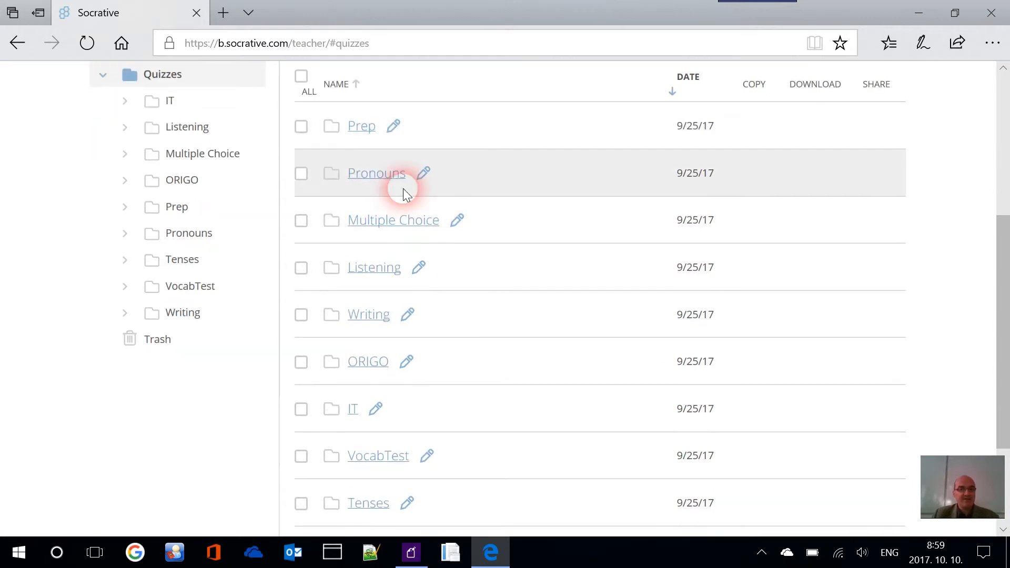
{"action": "scroll", "coordinate": [409, 190], "scroll_direction": "down", "scroll_amount": 1}
{"action": "scroll", "coordinate": [395, 198], "scroll_direction": "up", "scroll_amount": 3}
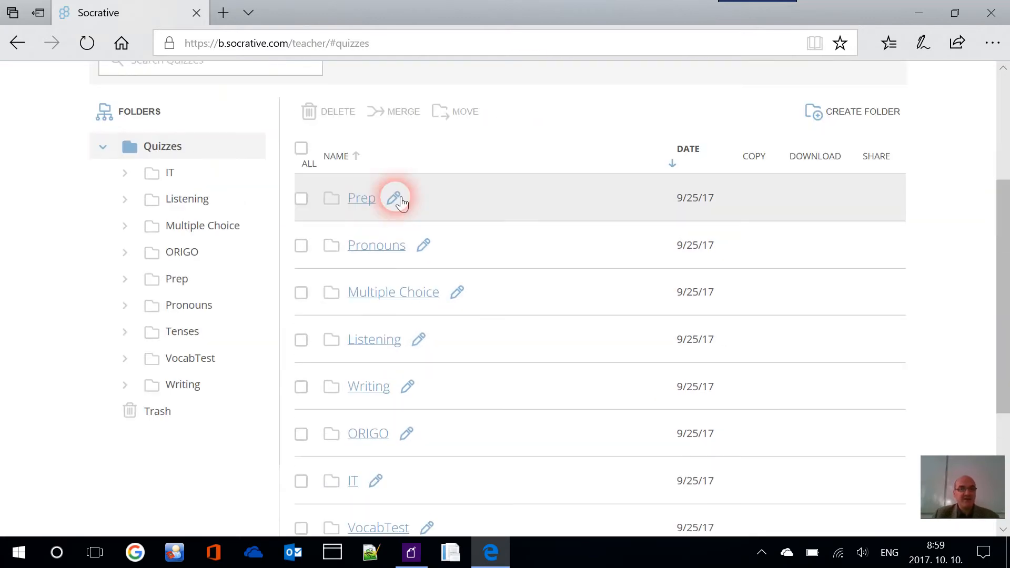
Browse the Prep and ORIGO folders, ending on the Multiple Choice folder's six quizzes
{"action": "left_click", "coordinate": [370, 201]}
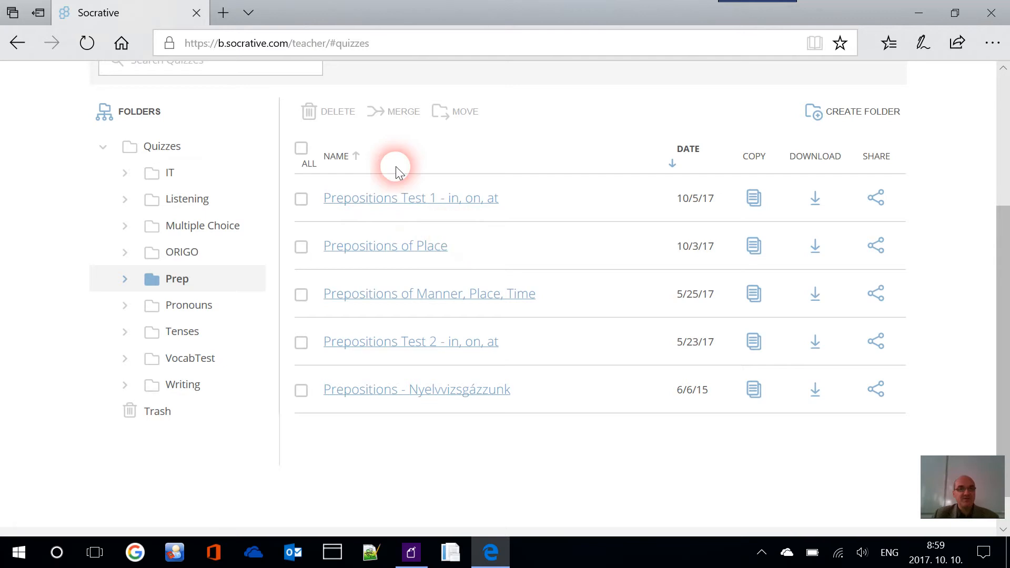
{"action": "left_click", "coordinate": [217, 263]}
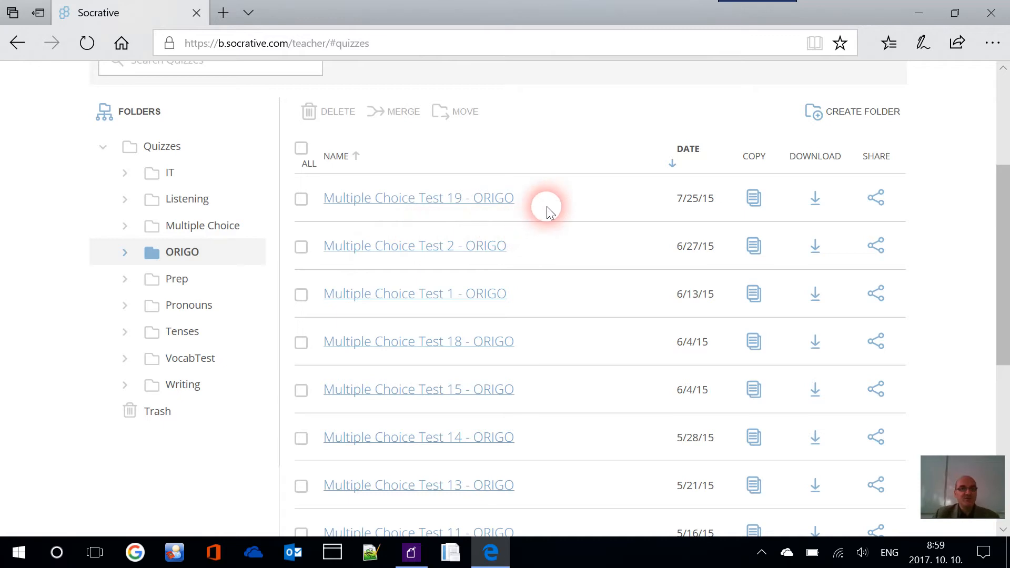
{"action": "scroll", "coordinate": [567, 213], "scroll_direction": "down", "scroll_amount": 6}
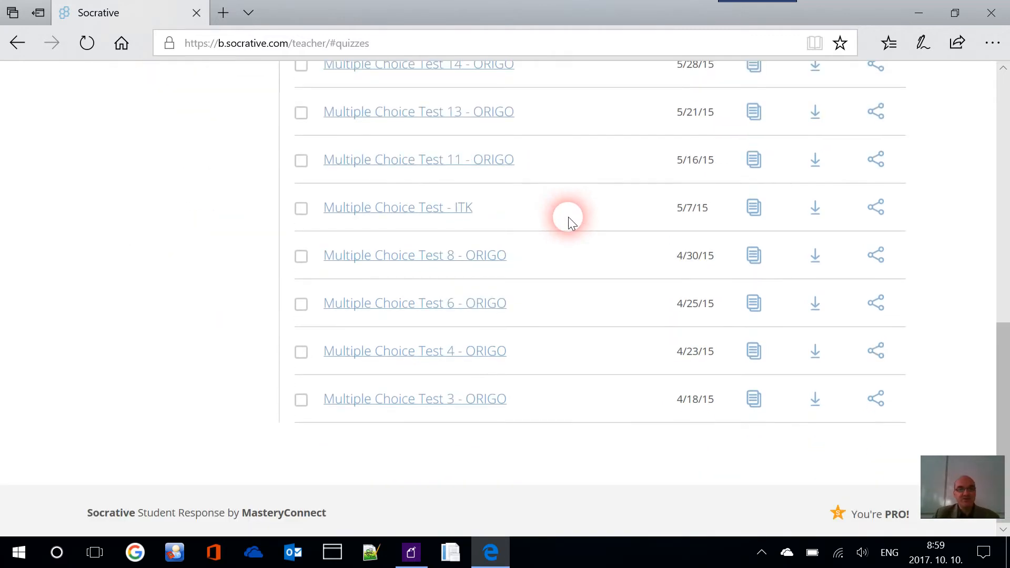
{"action": "scroll", "coordinate": [480, 229], "scroll_direction": "up", "scroll_amount": 7}
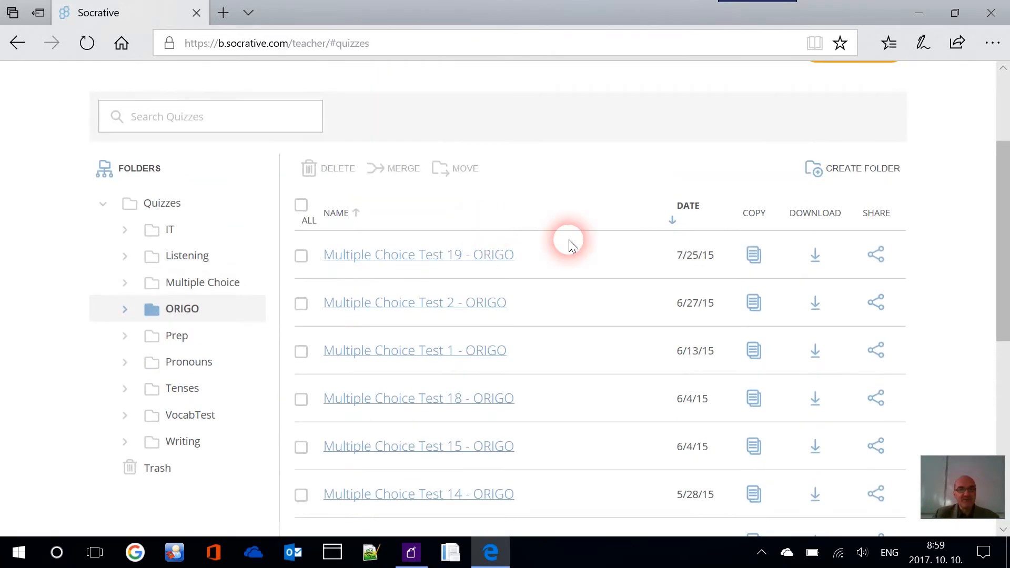
{"action": "scroll", "coordinate": [569, 239], "scroll_direction": "down", "scroll_amount": 1}
{"action": "left_click", "coordinate": [205, 212]}
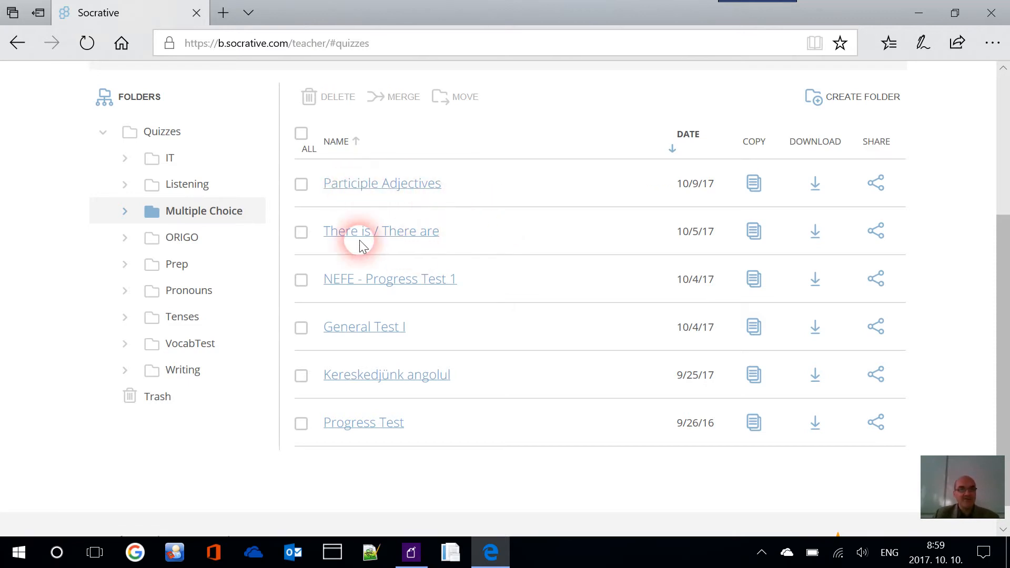
Look through the Listening, IT, Tenses and VocabTest folders, then open Writing's two quizzes
{"action": "left_click", "coordinate": [198, 192]}
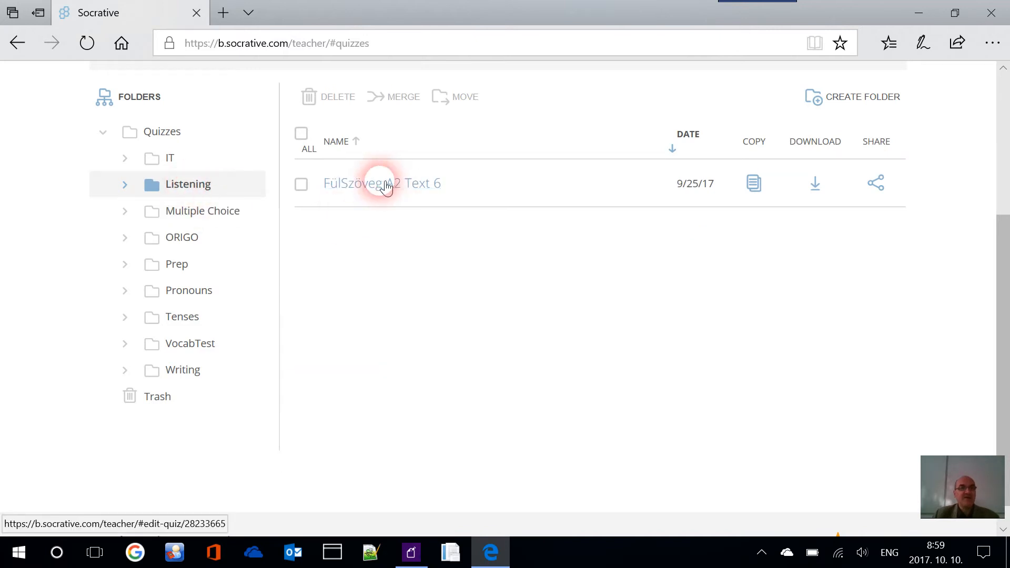
{"action": "left_click", "coordinate": [185, 161]}
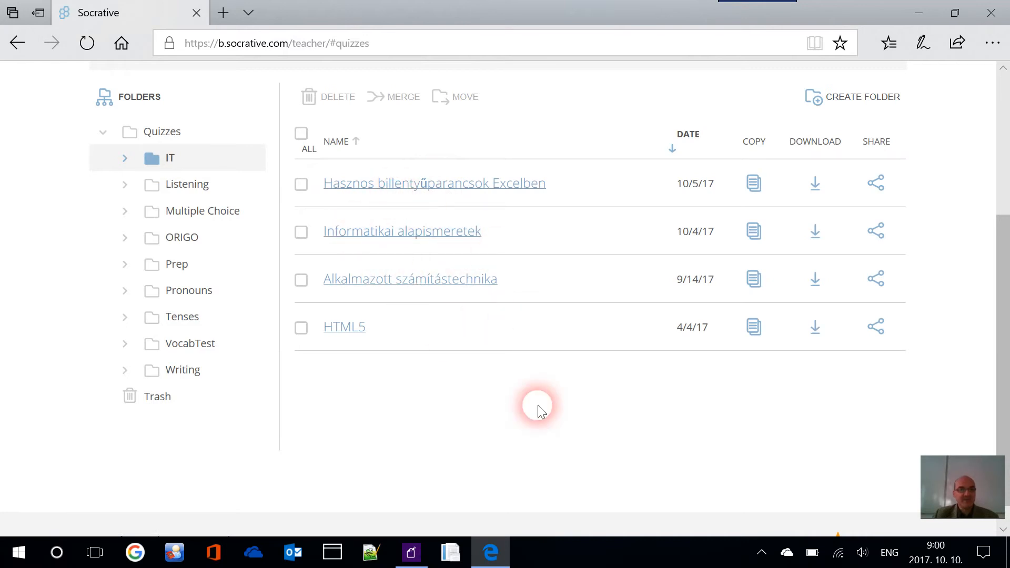
{"action": "left_click", "coordinate": [187, 326]}
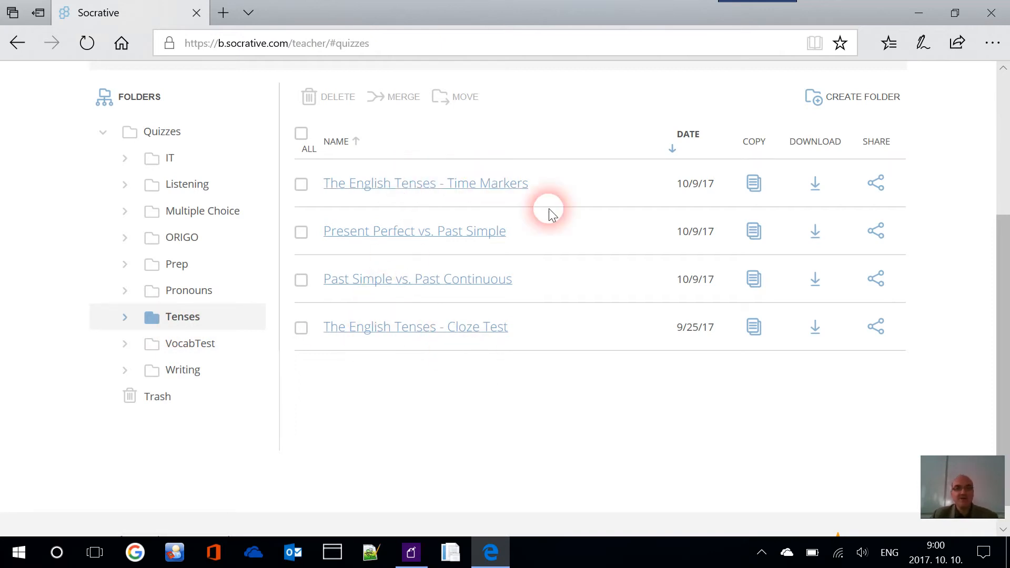
{"action": "left_click", "coordinate": [189, 343]}
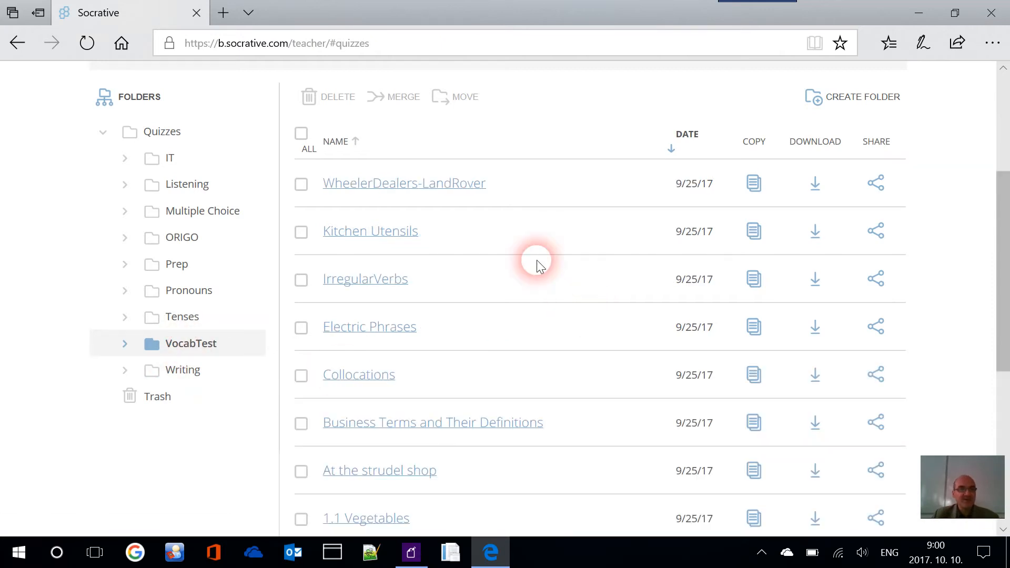
{"action": "scroll", "coordinate": [537, 260], "scroll_direction": "down", "scroll_amount": 2}
{"action": "scroll", "coordinate": [379, 232], "scroll_direction": "down", "scroll_amount": 2}
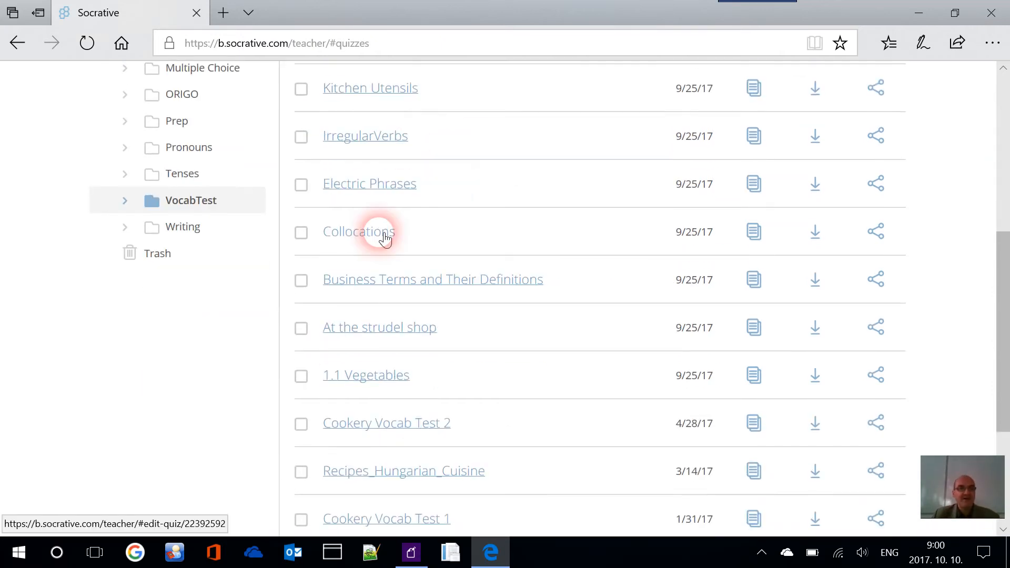
{"action": "left_click", "coordinate": [187, 231]}
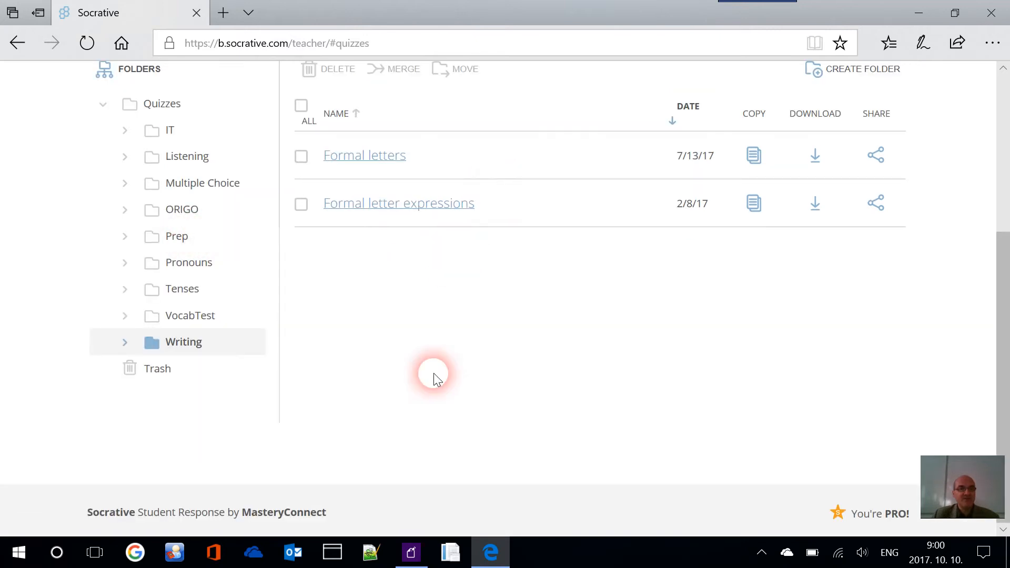
{"action": "scroll", "coordinate": [520, 339], "scroll_direction": "up", "scroll_amount": 2}
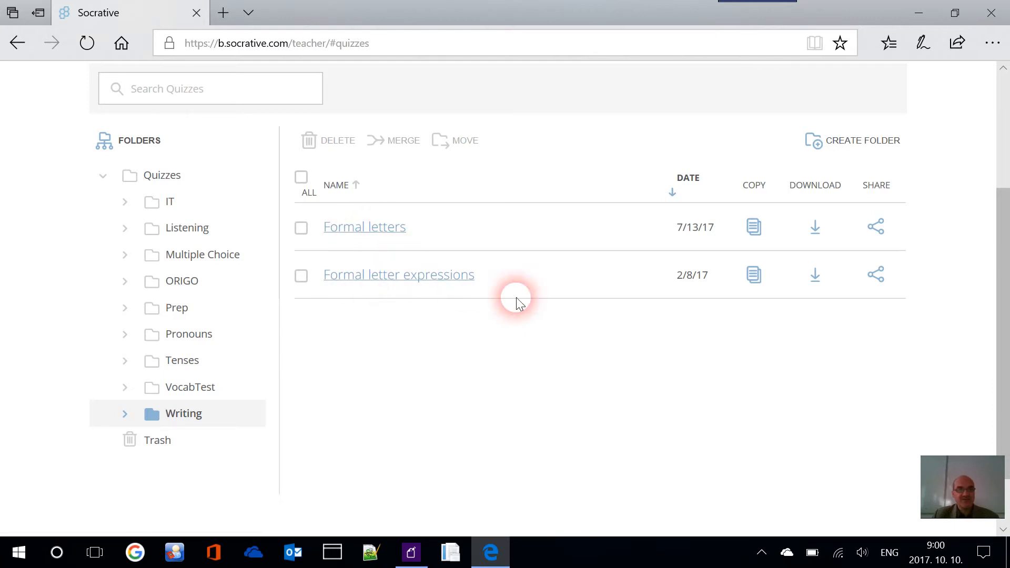
{"action": "scroll", "coordinate": [530, 216], "scroll_direction": "up", "scroll_amount": 5}
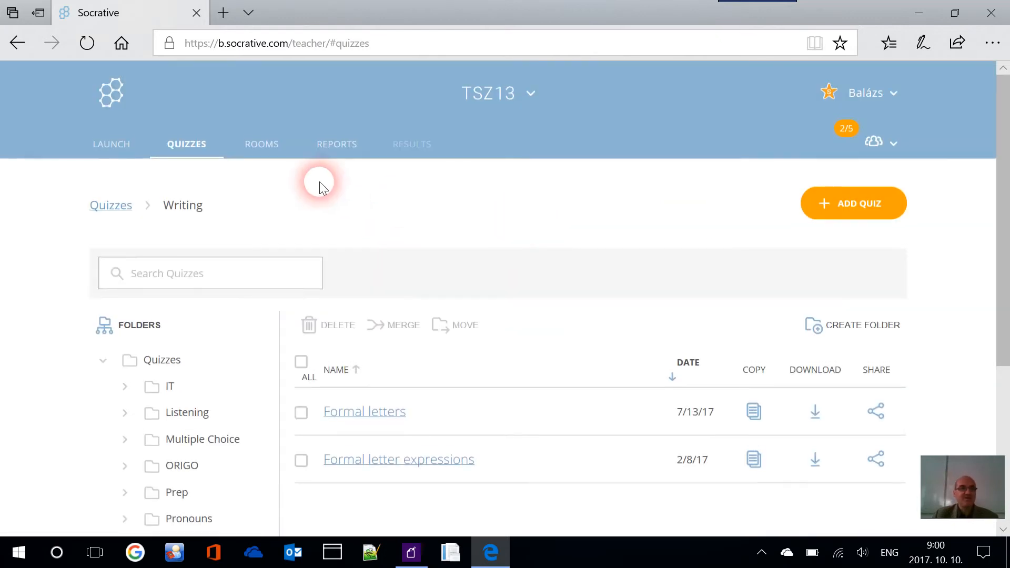
From the Launch page return to Quizzes and create a new blank quiz via Add Quiz
{"action": "left_click", "coordinate": [124, 150]}
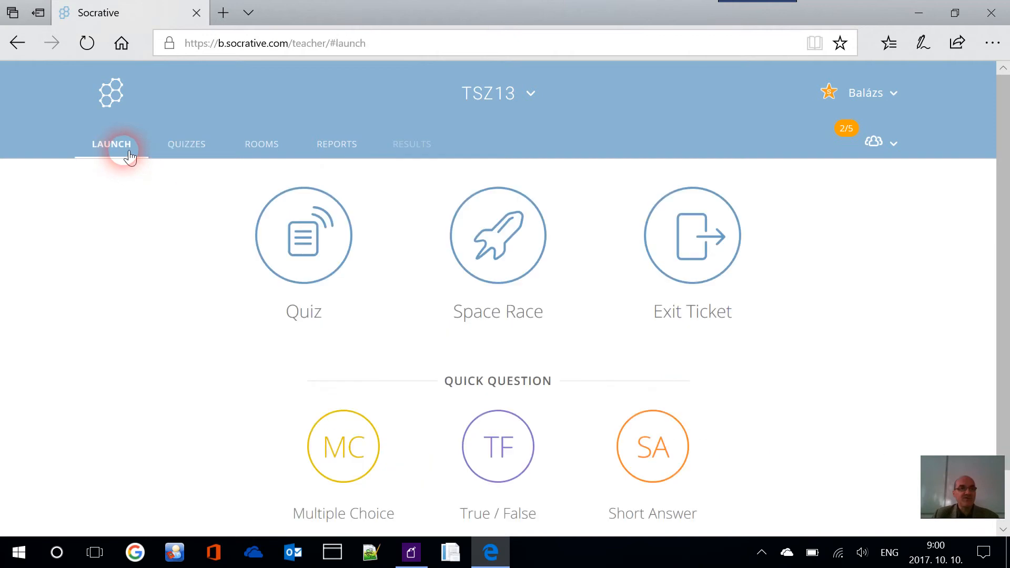
{"action": "left_click", "coordinate": [189, 150]}
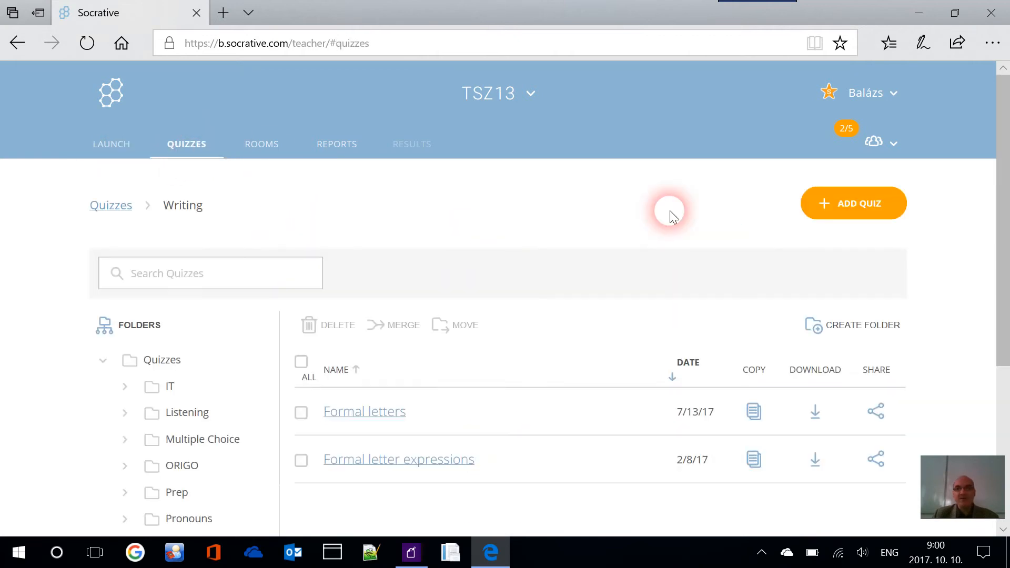
{"action": "left_click", "coordinate": [856, 209]}
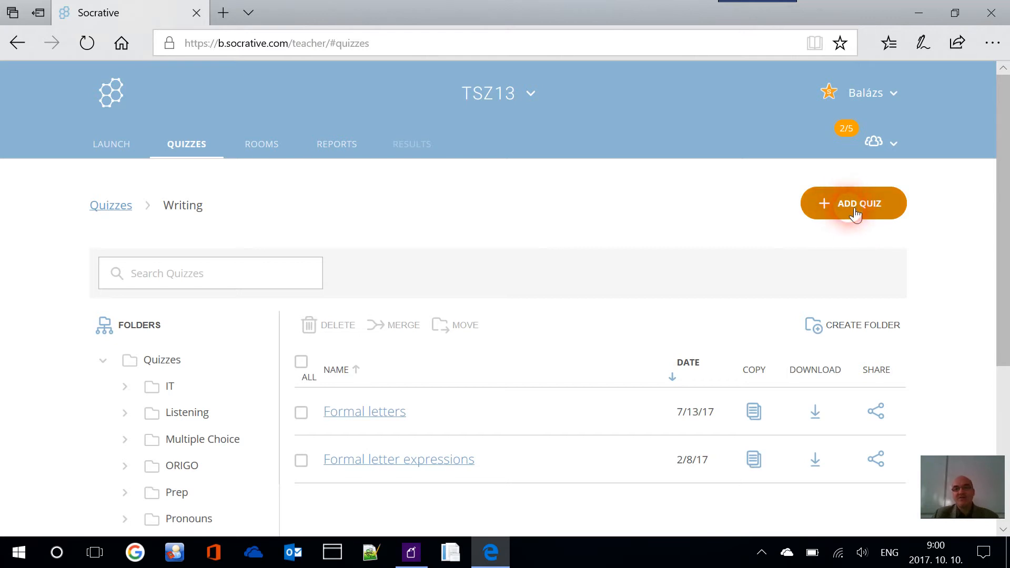
{"action": "left_click", "coordinate": [858, 209]}
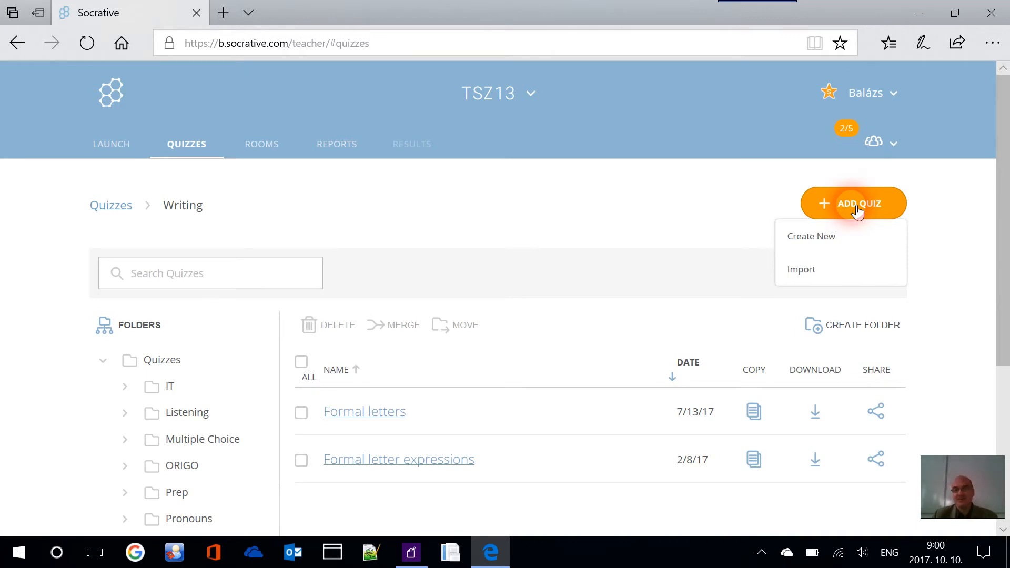
{"action": "left_click", "coordinate": [833, 247]}
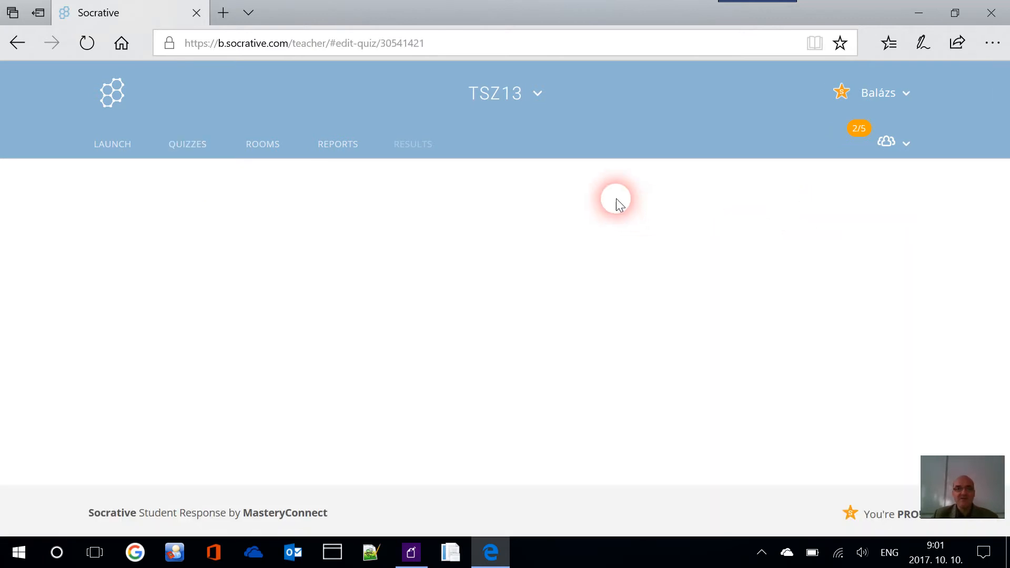
Add multiple-choice question #1 reading 'How many tenses are there in English?'
{"action": "scroll", "coordinate": [611, 197], "scroll_direction": "down", "scroll_amount": 2}
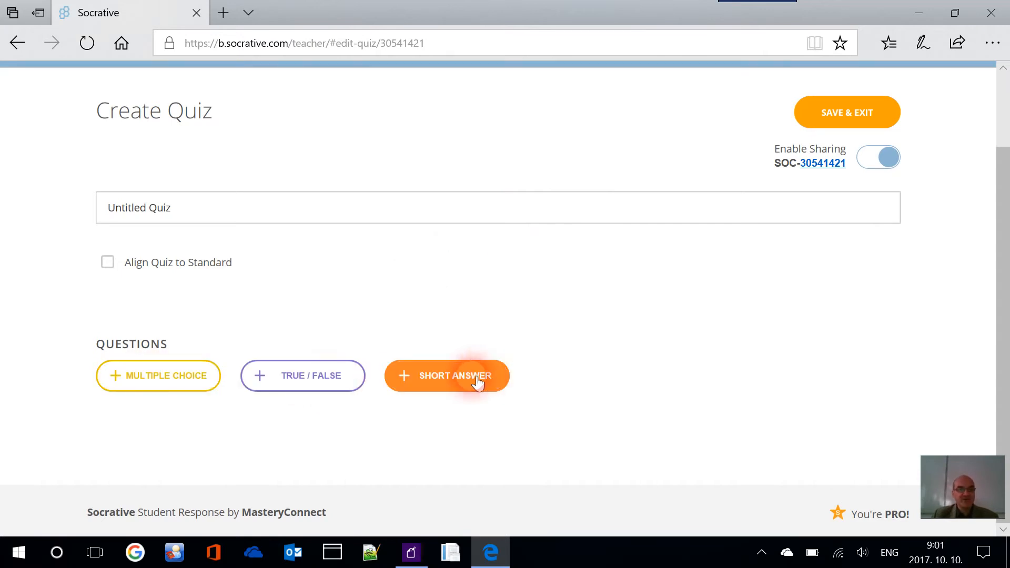
{"action": "left_click", "coordinate": [167, 384]}
{"action": "scroll", "coordinate": [393, 339], "scroll_direction": "down", "scroll_amount": 6}
{"action": "scroll", "coordinate": [411, 192], "scroll_direction": "up", "scroll_amount": 3}
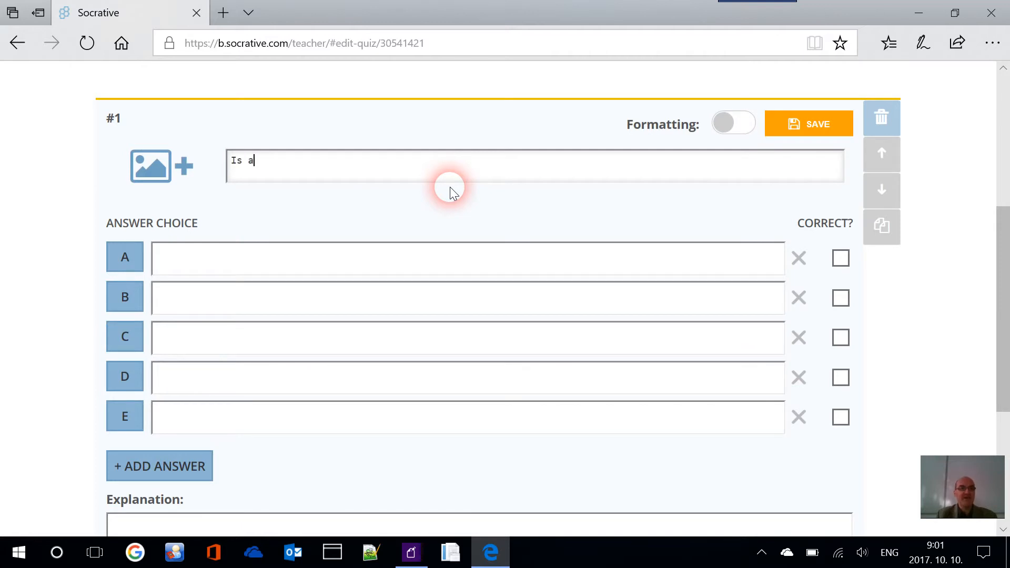
{"action": "type", "text": "a frui"}
{"action": "type", "text": "t"}
{"action": "key", "text": "BackSpace"}
{"action": "key", "text": "BackSpace"}
{"action": "key", "text": "BackSpace"}
{"action": "key", "text": "BackSpace"}
{"action": "key", "text": "BackSpace"}
{"action": "key", "text": "BackSpace"}
{"action": "key", "text": "BackSpace"}
{"action": "key", "text": "BackSpace"}
{"action": "key", "text": "BackSpace"}
{"action": "key", "text": "BackSpace"}
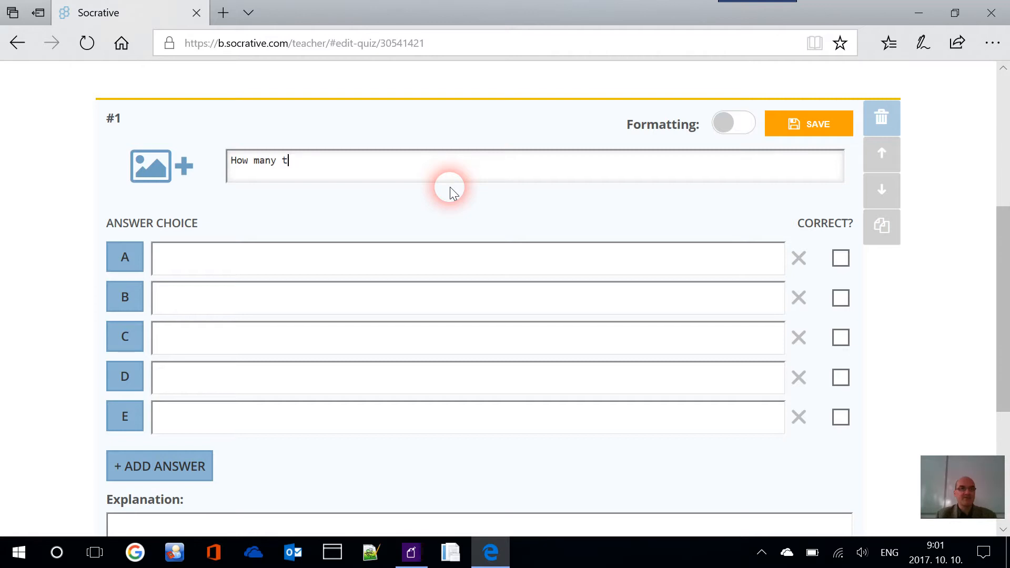
{"action": "type", "text": "enses are there in English?"}
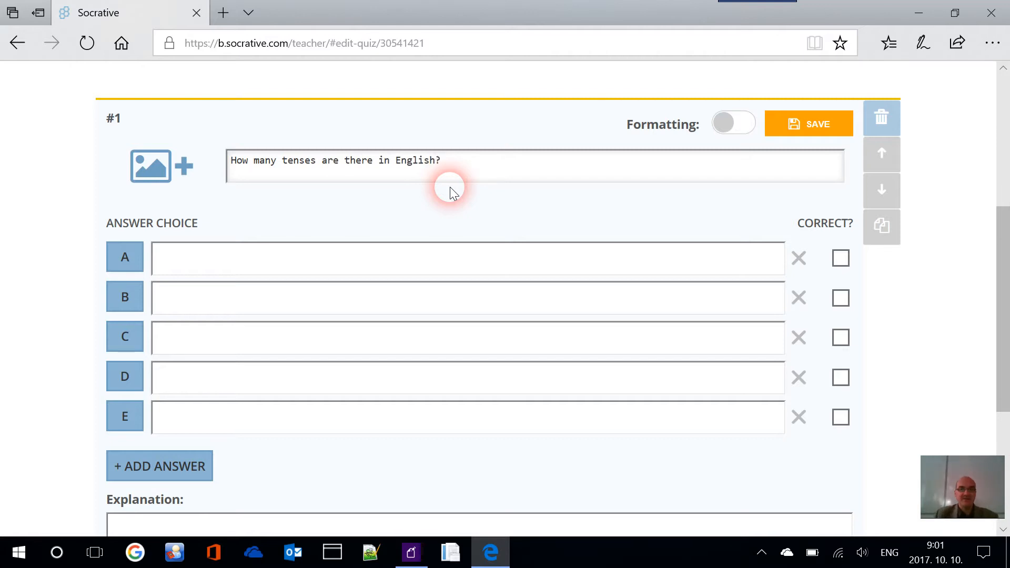
{"action": "scroll", "coordinate": [506, 232], "scroll_direction": "down", "scroll_amount": 3}
{"action": "scroll", "coordinate": [365, 134], "scroll_direction": "up", "scroll_amount": 2}
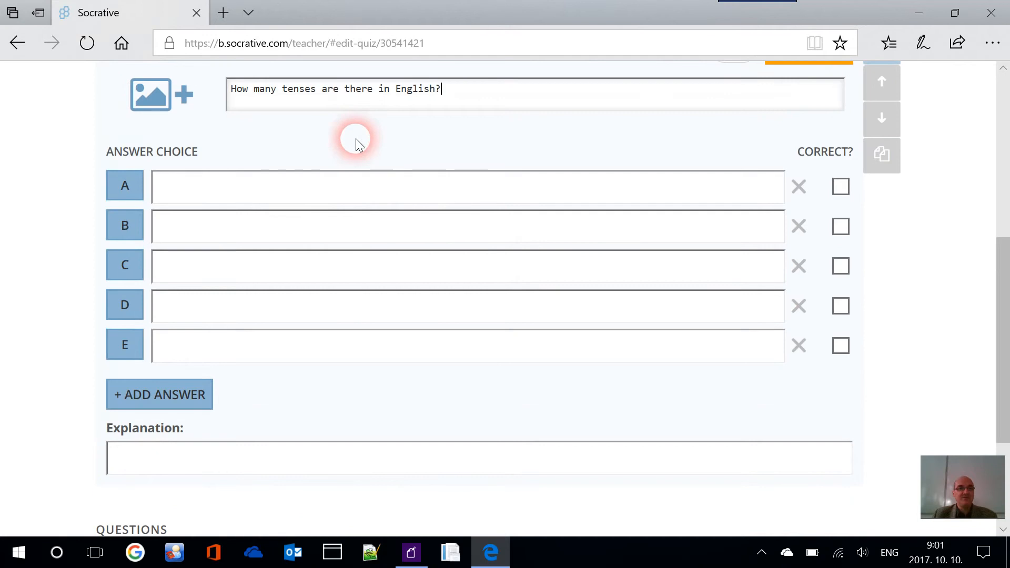
Enter answer choices 4, 12, 8 and 6 for the tenses question
{"action": "left_click", "coordinate": [356, 189]}
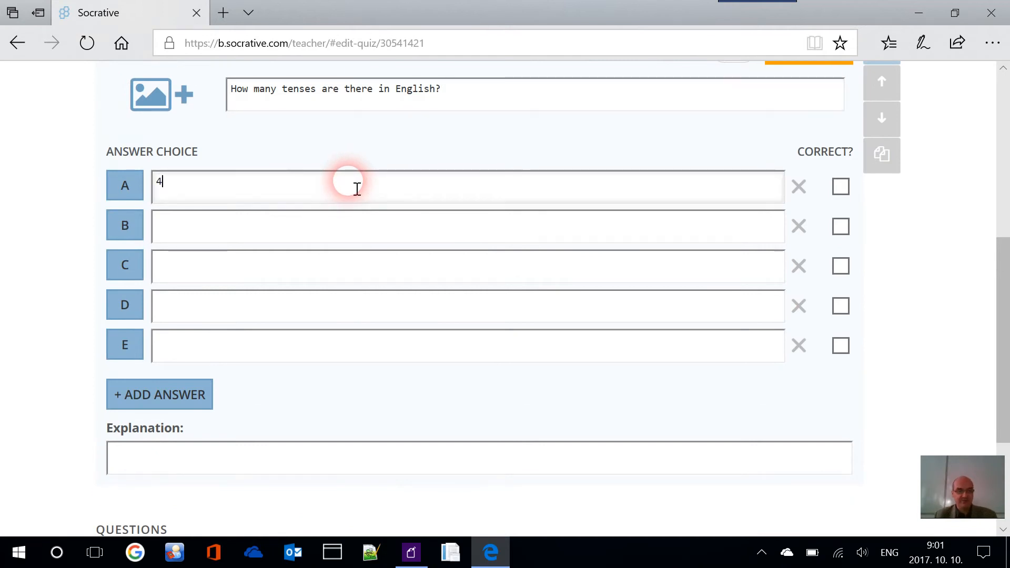
{"action": "left_click", "coordinate": [346, 231]}
{"action": "type", "text": "12"}
{"action": "left_click", "coordinate": [289, 275]}
{"action": "type", "text": "8"}
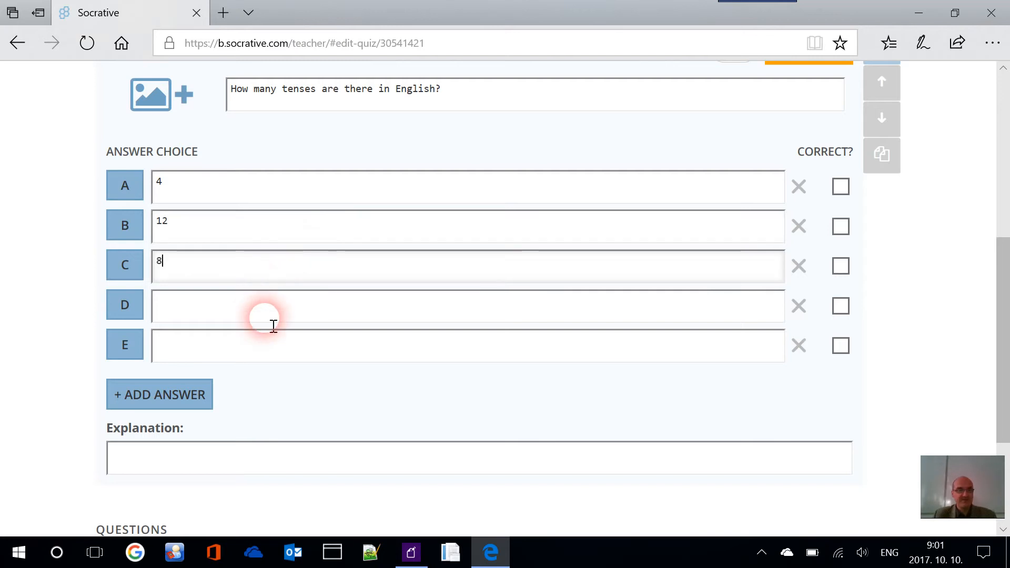
{"action": "left_click", "coordinate": [266, 316]}
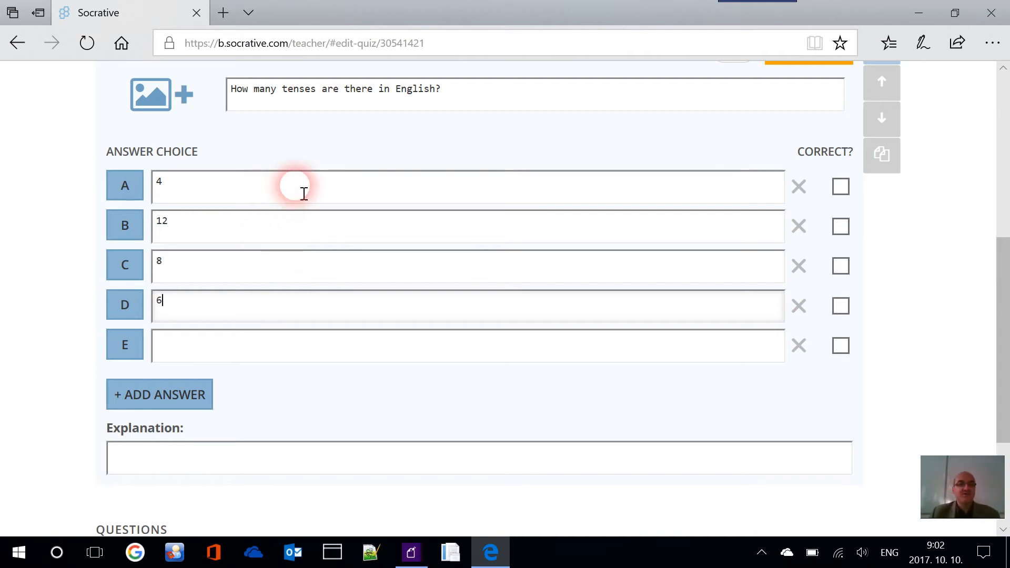
Delete empty answer E, mark 12 correct, save, and add a true/false question
{"action": "left_click", "coordinate": [799, 346]}
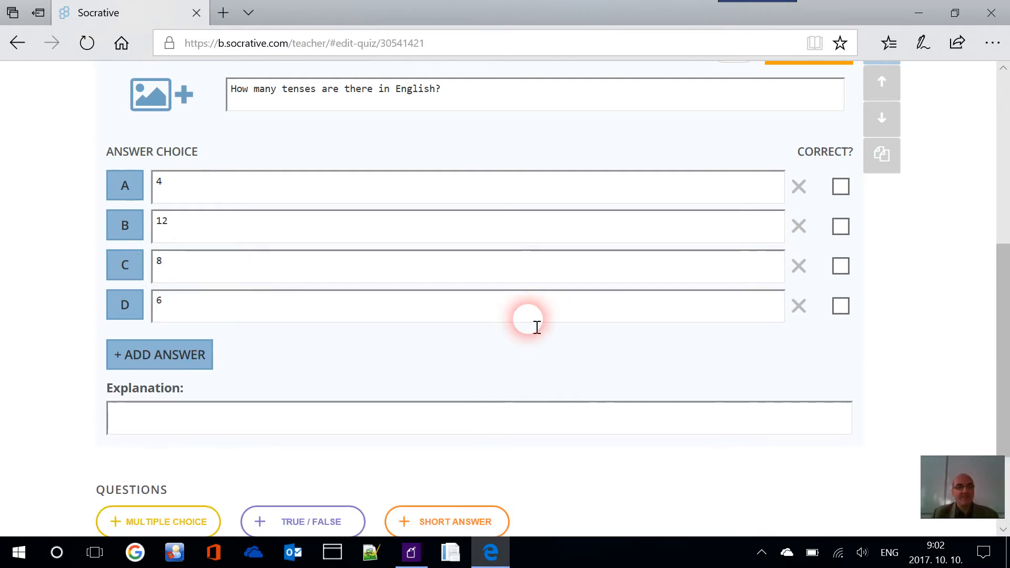
{"action": "scroll", "coordinate": [530, 344], "scroll_direction": "down", "scroll_amount": 1}
{"action": "scroll", "coordinate": [695, 363], "scroll_direction": "up", "scroll_amount": 4}
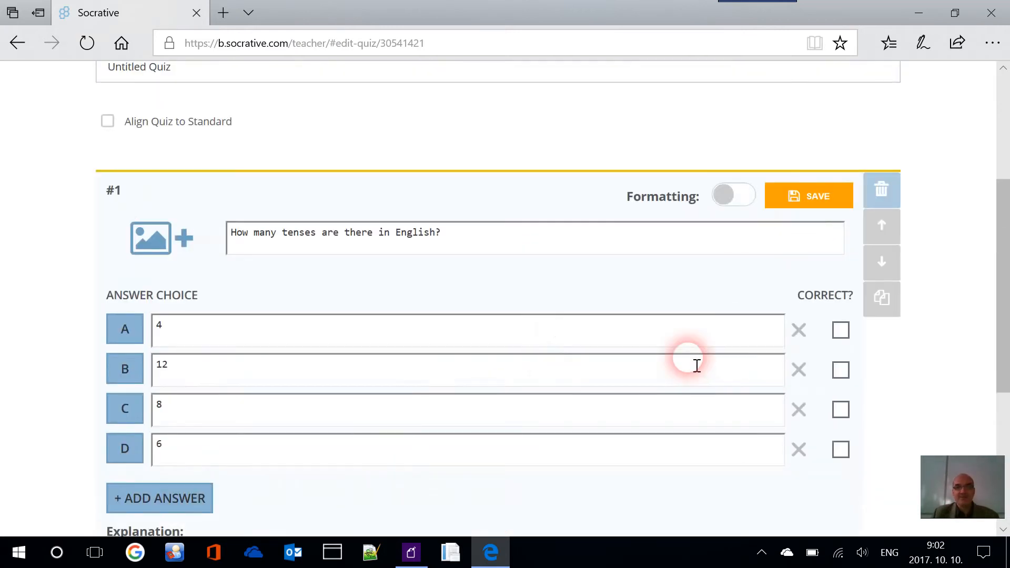
{"action": "scroll", "coordinate": [474, 263], "scroll_direction": "down", "scroll_amount": 3}
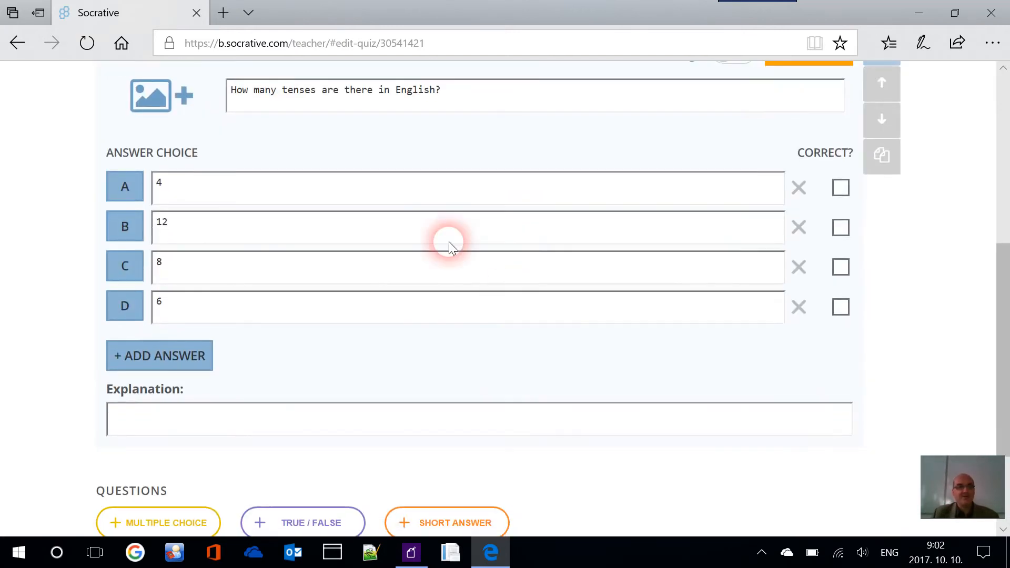
{"action": "left_click", "coordinate": [841, 228]}
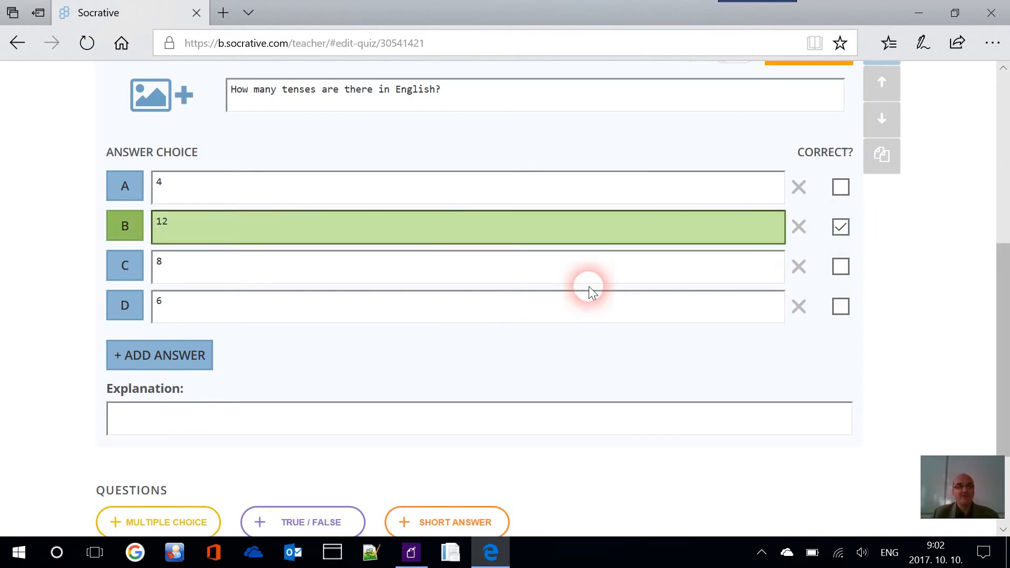
{"action": "scroll", "coordinate": [542, 168], "scroll_direction": "up", "scroll_amount": 1}
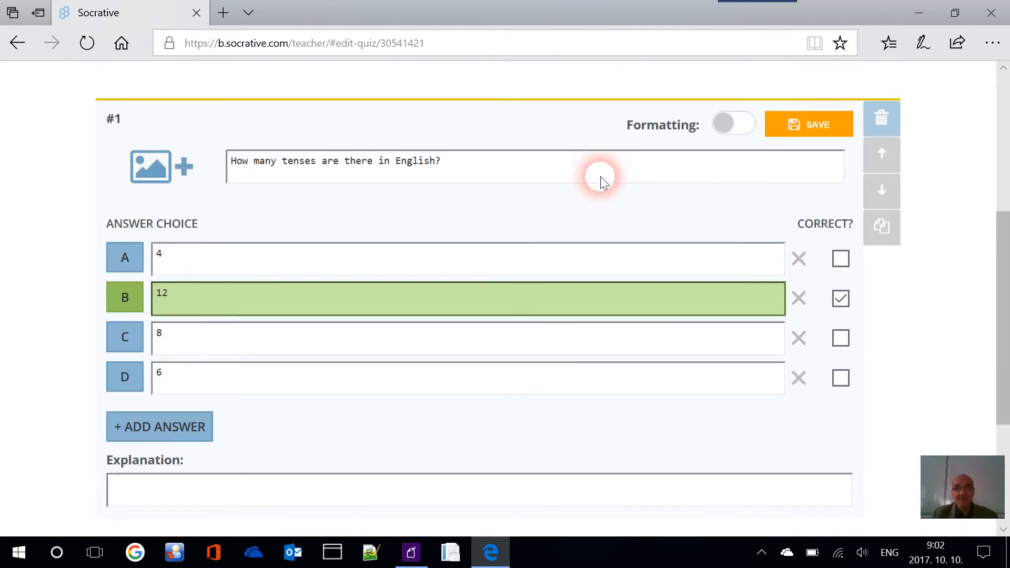
{"action": "left_click", "coordinate": [826, 129]}
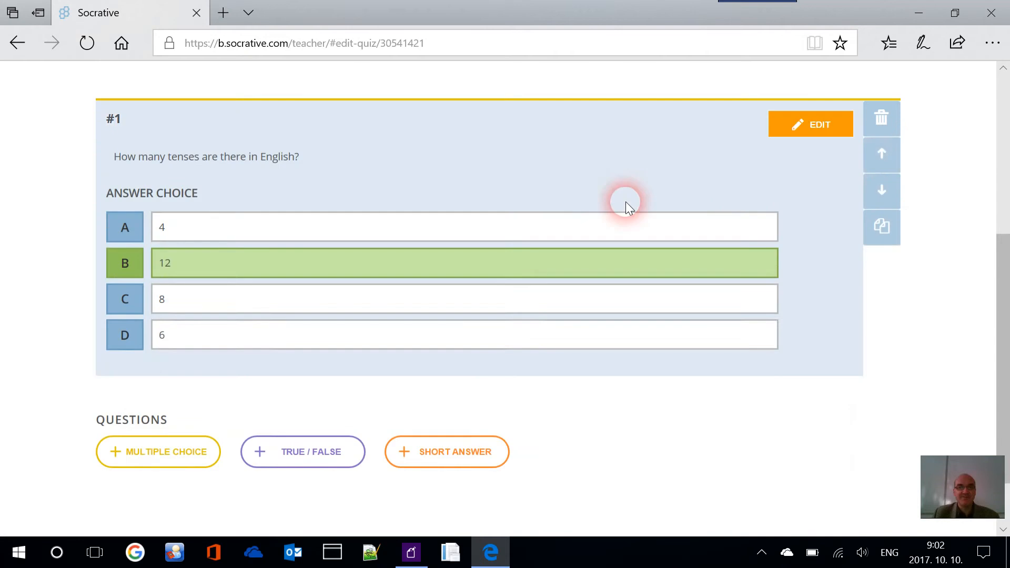
{"action": "scroll", "coordinate": [574, 226], "scroll_direction": "down", "scroll_amount": 2}
{"action": "left_click", "coordinate": [295, 380]}
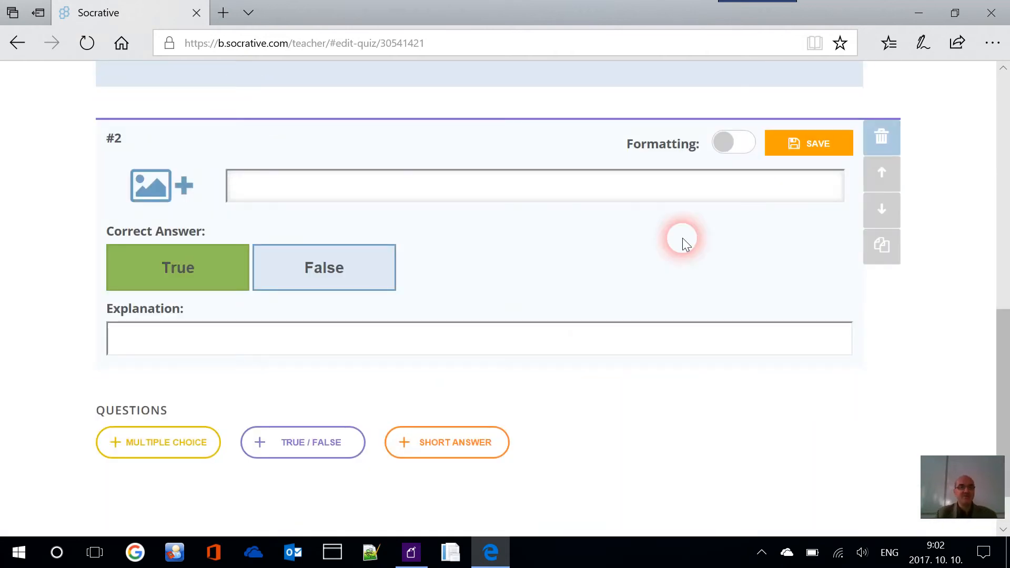
Save true/false question 'Is apple a fruit?' with True correct, then add a short-answer question
{"action": "type", "text": "Is apple a fruit?"}
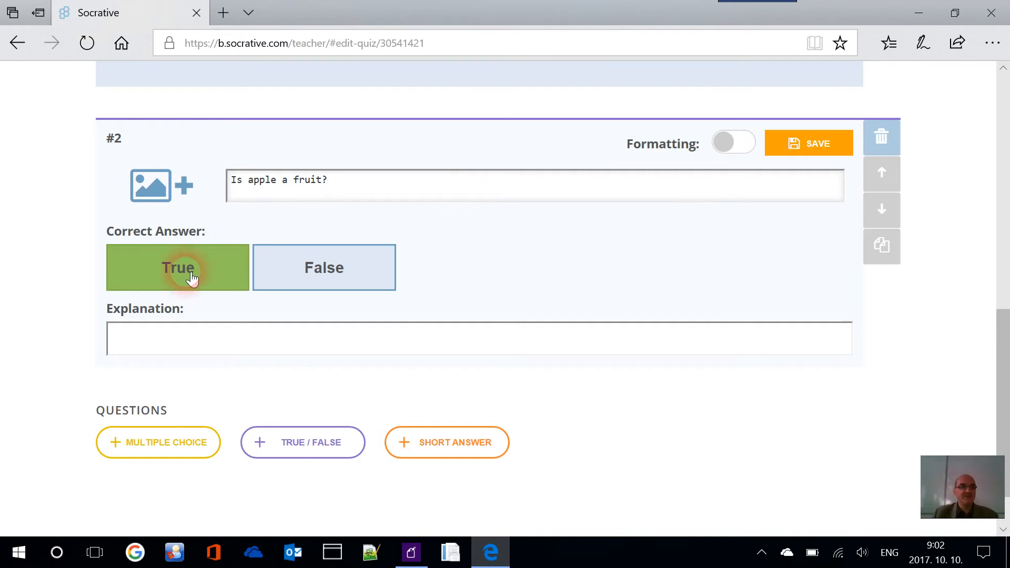
{"action": "left_click", "coordinate": [816, 153]}
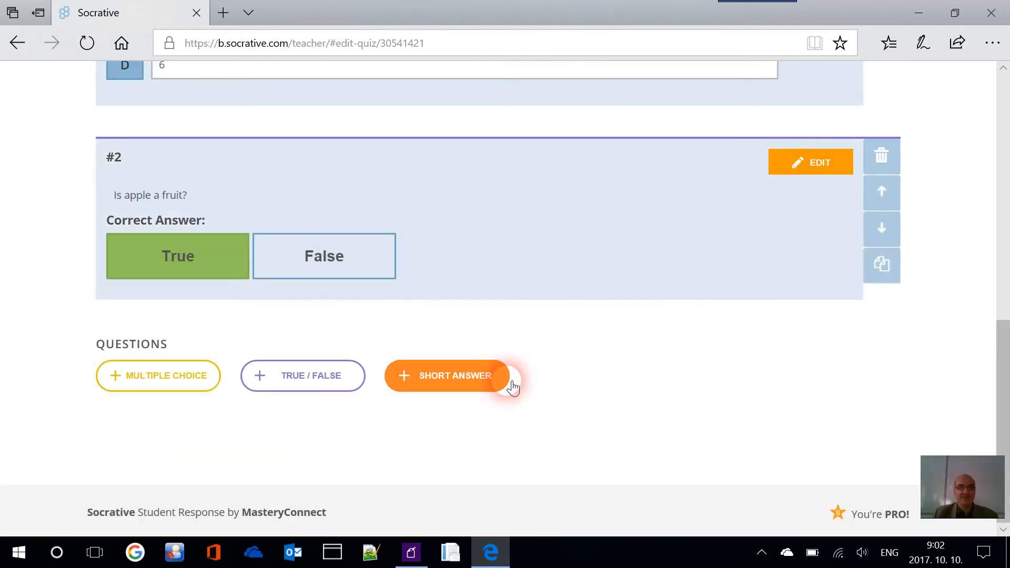
{"action": "left_click", "coordinate": [478, 376]}
Write question #3 'How do you say coat in German?' with accepted answer Mantel, and save
{"action": "scroll", "coordinate": [532, 334], "scroll_direction": "down", "scroll_amount": 1}
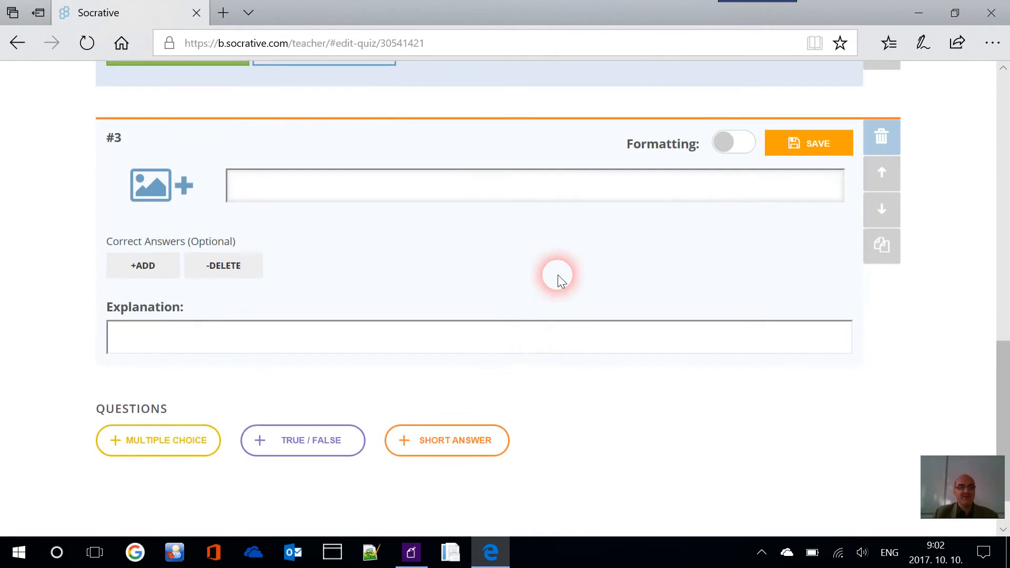
{"action": "scroll", "coordinate": [555, 270], "scroll_direction": "up", "scroll_amount": 1}
{"action": "left_click", "coordinate": [555, 270]}
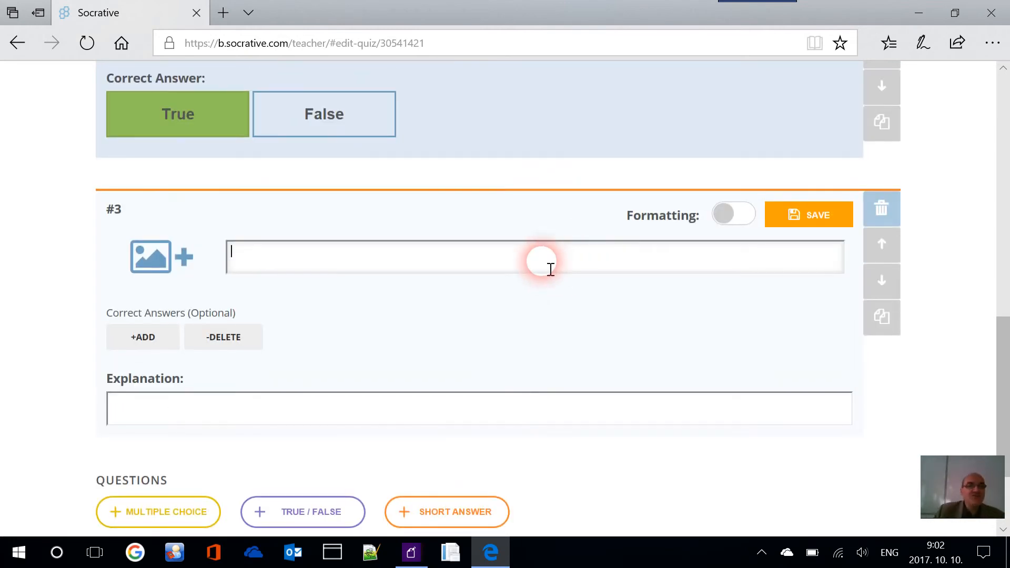
{"action": "scroll", "coordinate": [542, 263], "scroll_direction": "down", "scroll_amount": 1}
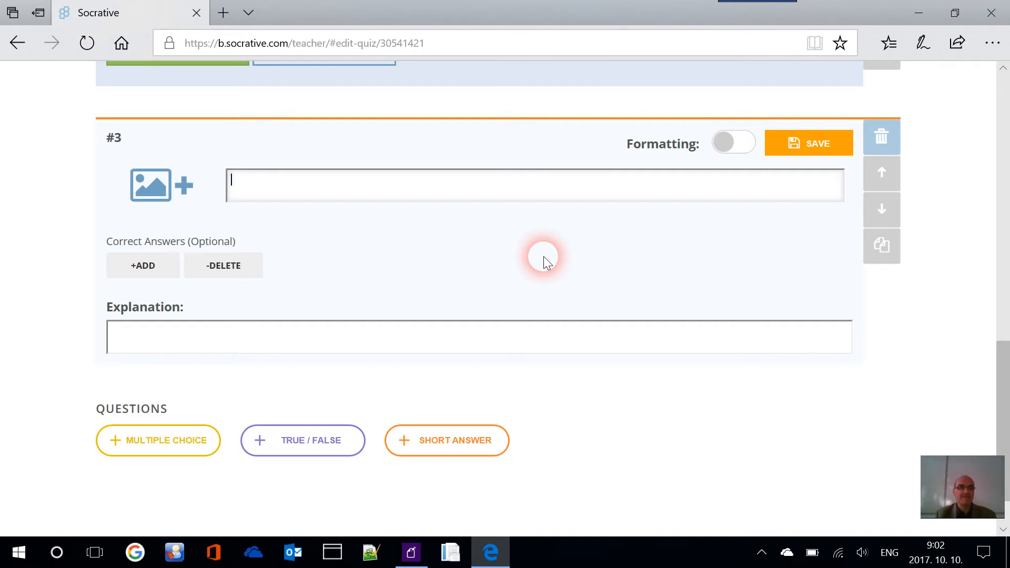
{"action": "type", "text": "d"}
{"action": "key", "text": "BackSpace"}
{"action": "key", "text": "BackSpace"}
{"action": "type", "text": "ow do you say co"}
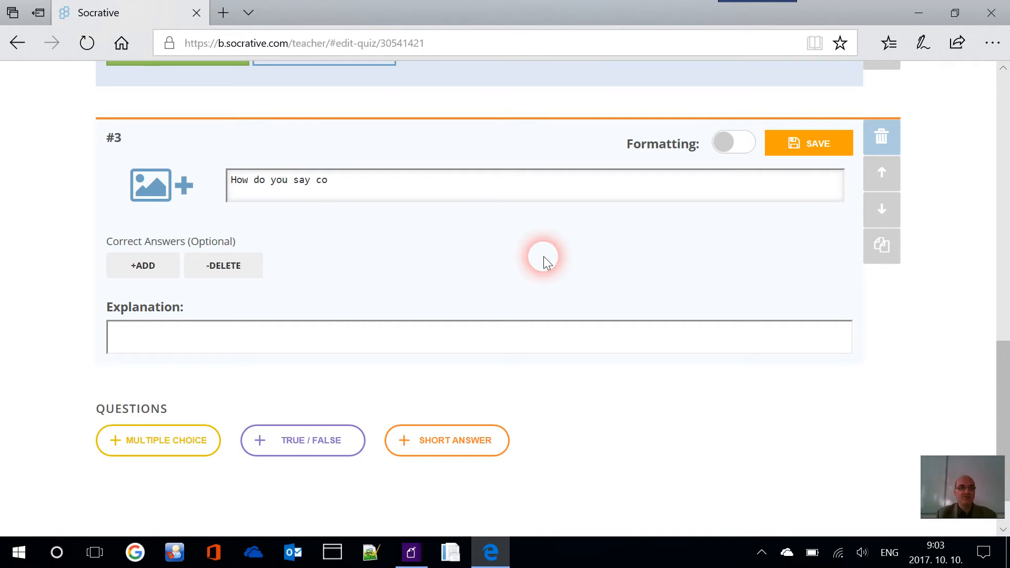
{"action": "type", "text": "at in German?"}
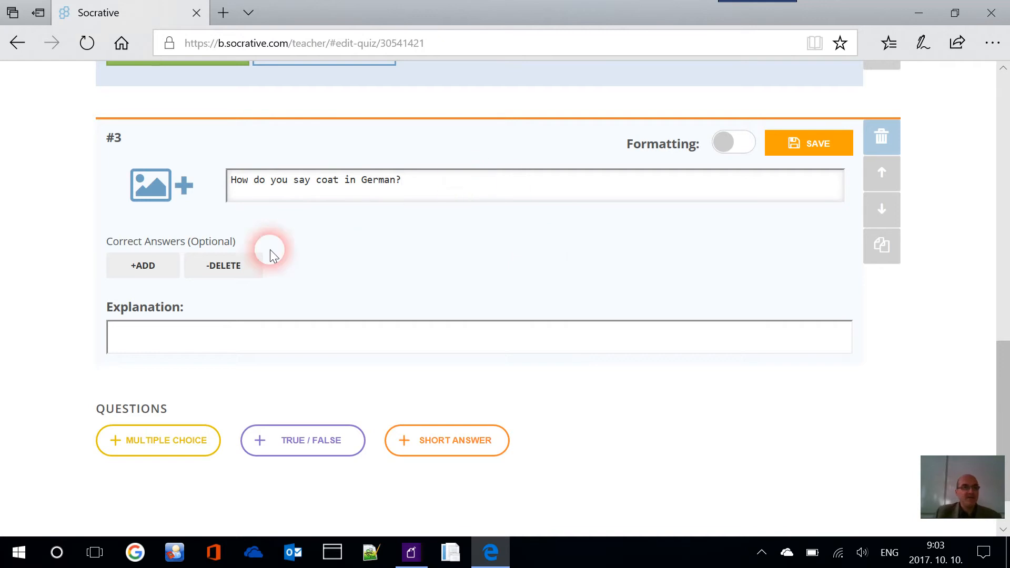
{"action": "left_click", "coordinate": [151, 268]}
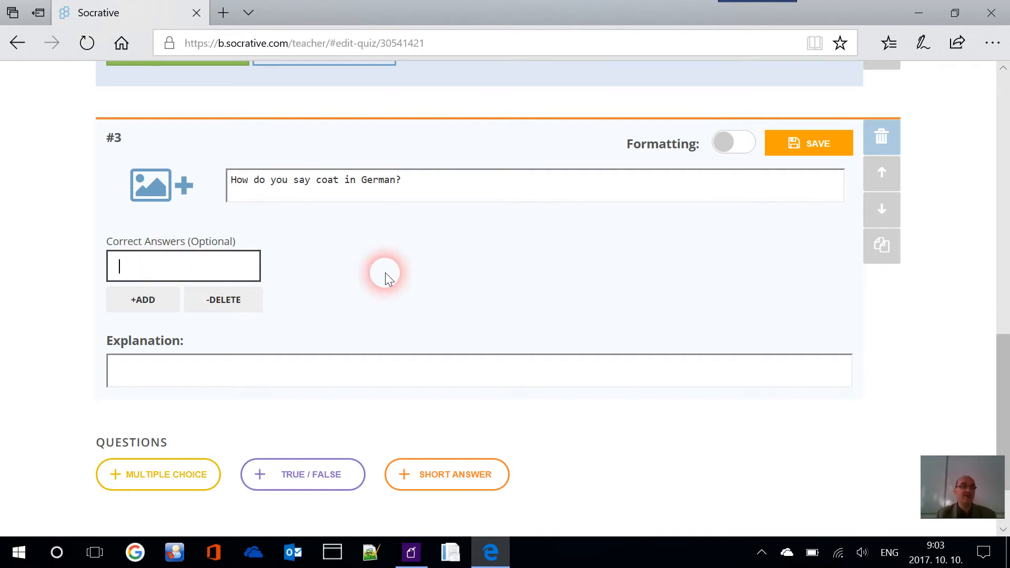
{"action": "type", "text": "Mantel"}
{"action": "left_click", "coordinate": [842, 148]}
Replace the Untitled Quiz title with 'Video Tutorial'
{"action": "scroll", "coordinate": [636, 176], "scroll_direction": "up", "scroll_amount": 10}
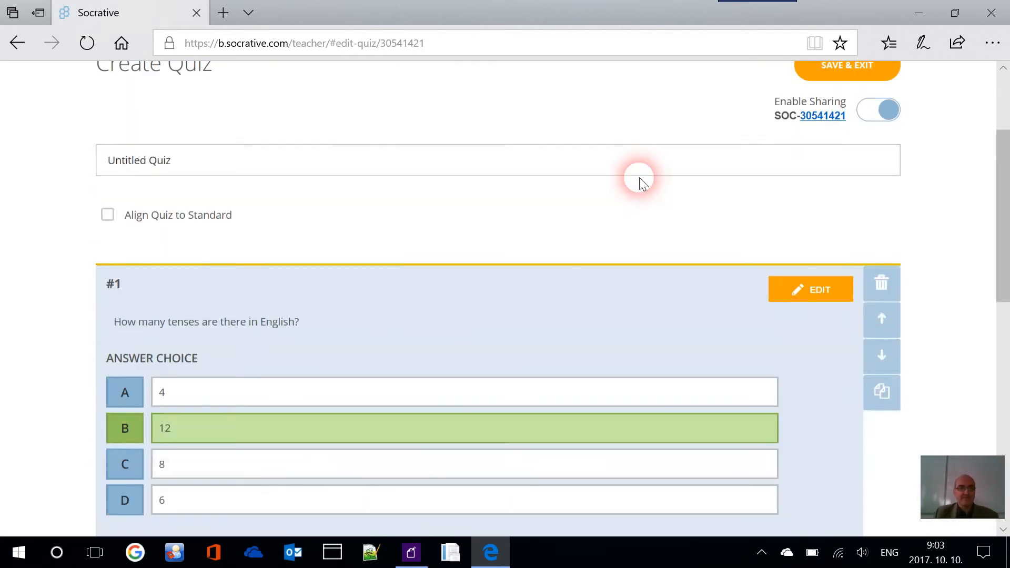
{"action": "scroll", "coordinate": [639, 178], "scroll_direction": "up", "scroll_amount": 2}
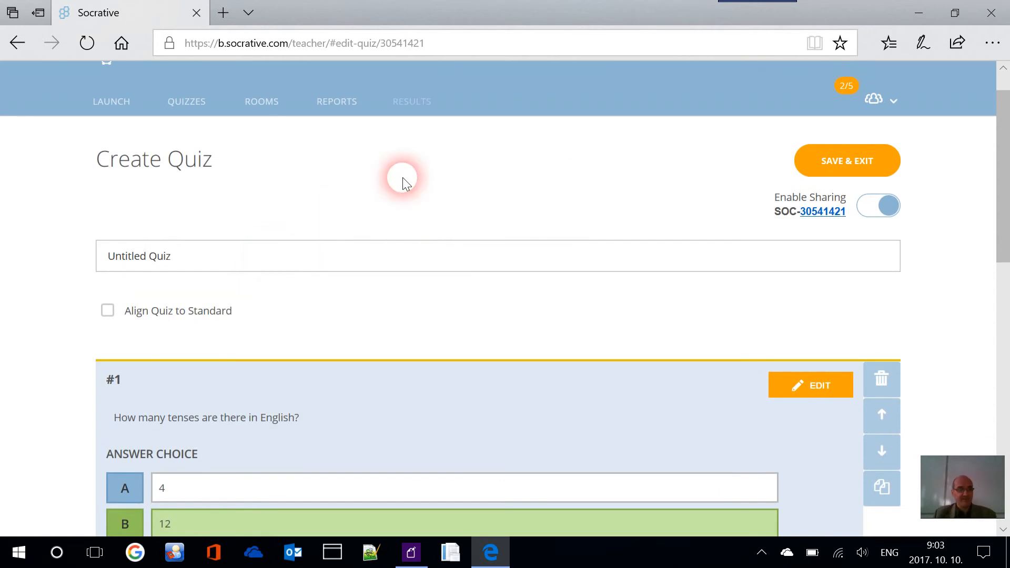
{"action": "key", "text": "BackSpace"}
{"action": "key", "text": "BackSpace"}
{"action": "key", "text": "BackSpace"}
{"action": "key", "text": "BackSpace"}
{"action": "key", "text": "BackSpace"}
{"action": "key", "text": "BackSpace"}
{"action": "key", "text": "BackSpace"}
{"action": "key", "text": "BackSpace"}
{"action": "key", "text": "BackSpace"}
{"action": "key", "text": "BackSpace"}
{"action": "key", "text": "BackSpace"}
{"action": "key", "text": "BackSpace"}
{"action": "key", "text": "BackSpace"}
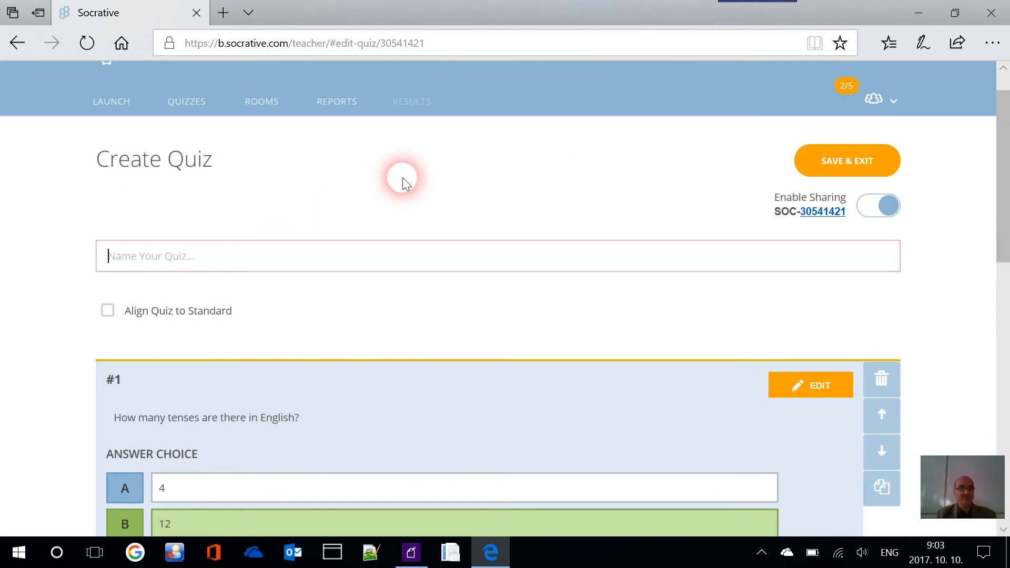
{"action": "type", "text": "V"}
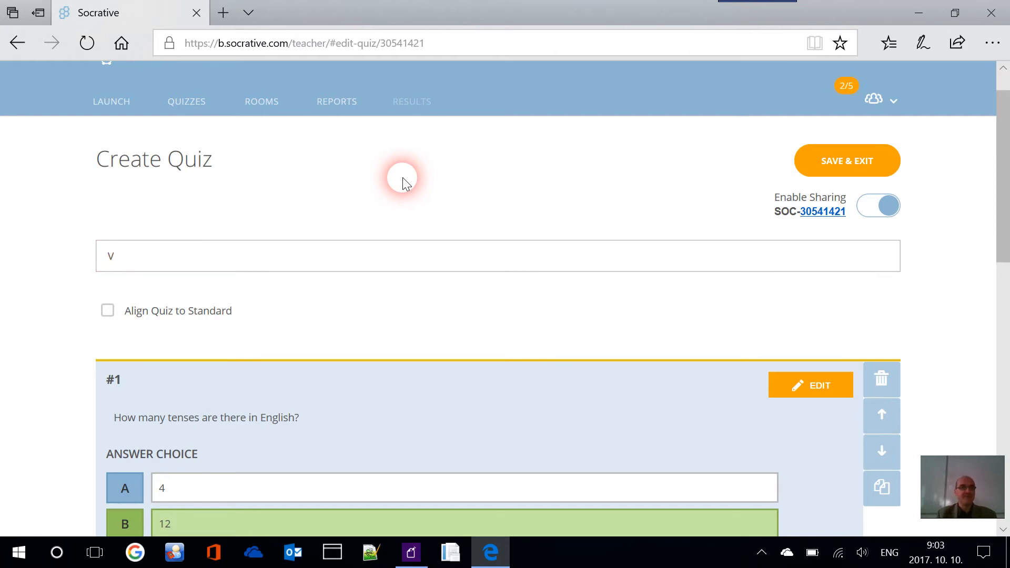
{"action": "type", "text": "ideo Tutorial"}
{"action": "scroll", "coordinate": [403, 178], "scroll_direction": "up", "scroll_amount": 1}
Save and exit the Video Tutorial quiz, returning to the top-level quiz folders
{"action": "left_click", "coordinate": [838, 210]}
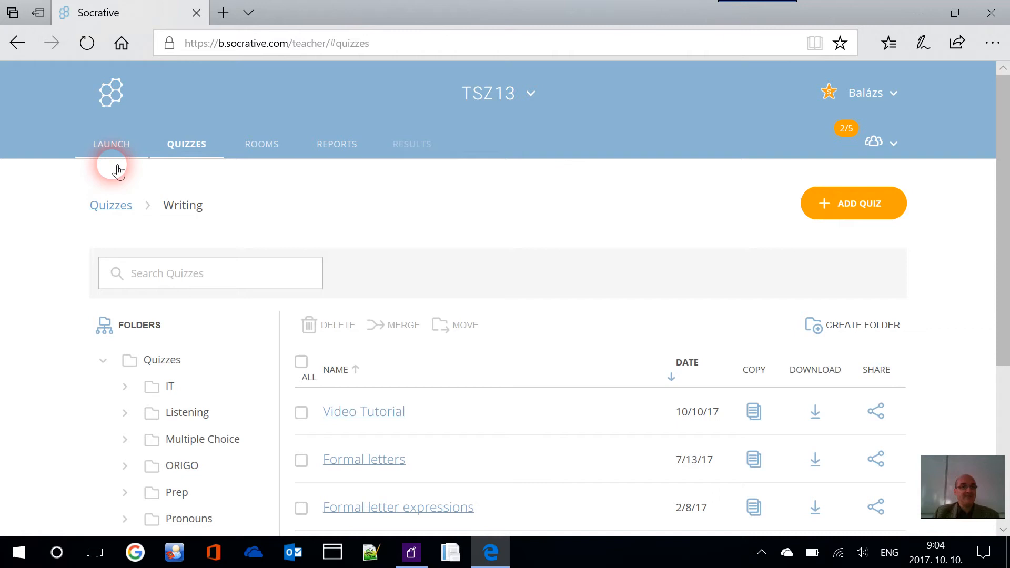
{"action": "scroll", "coordinate": [330, 203], "scroll_direction": "down", "scroll_amount": 5}
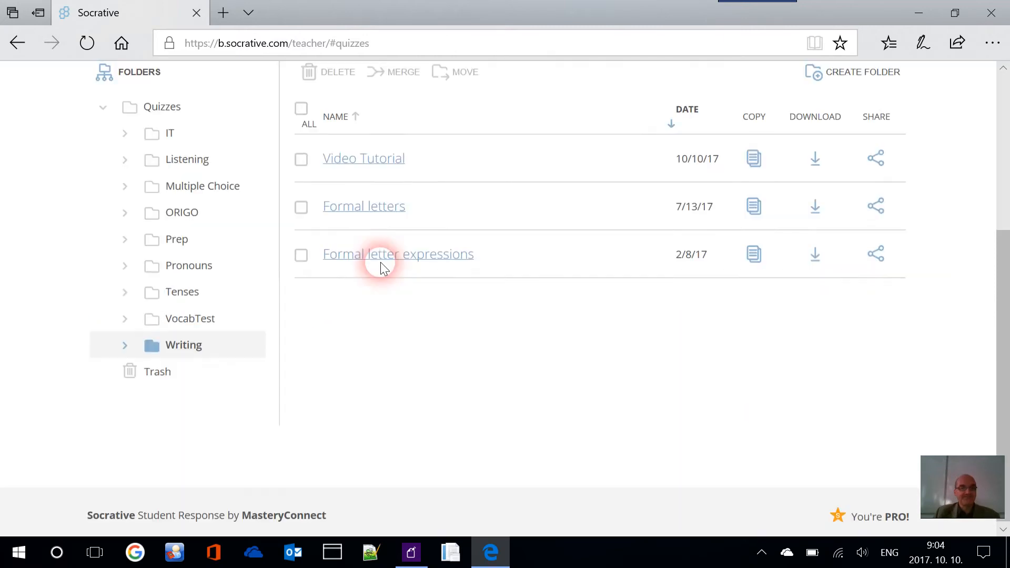
{"action": "scroll", "coordinate": [182, 191], "scroll_direction": "up", "scroll_amount": 3}
{"action": "left_click", "coordinate": [165, 248]}
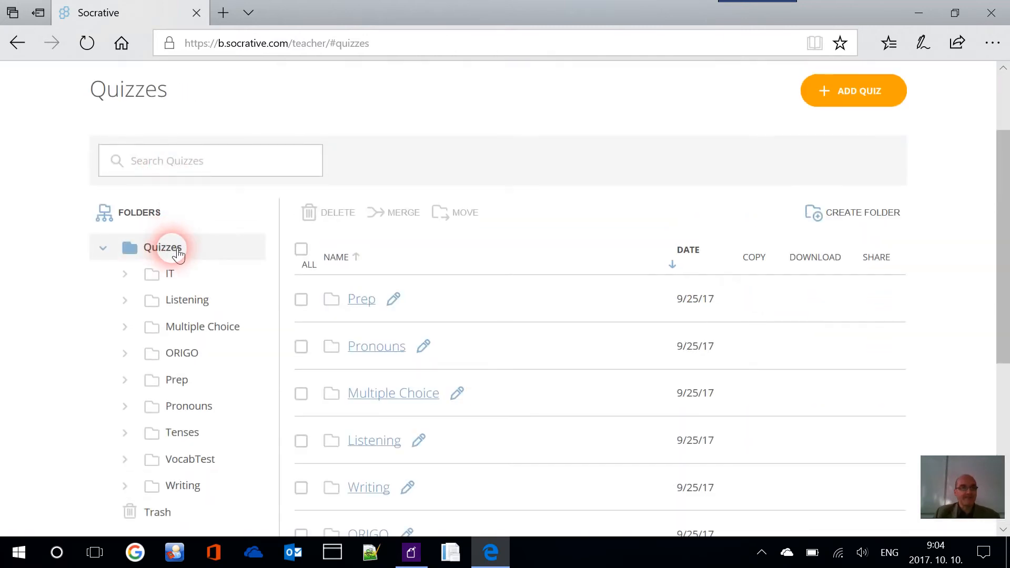
{"action": "scroll", "coordinate": [397, 322], "scroll_direction": "down", "scroll_amount": 4}
{"action": "scroll", "coordinate": [399, 323], "scroll_direction": "down", "scroll_amount": 2}
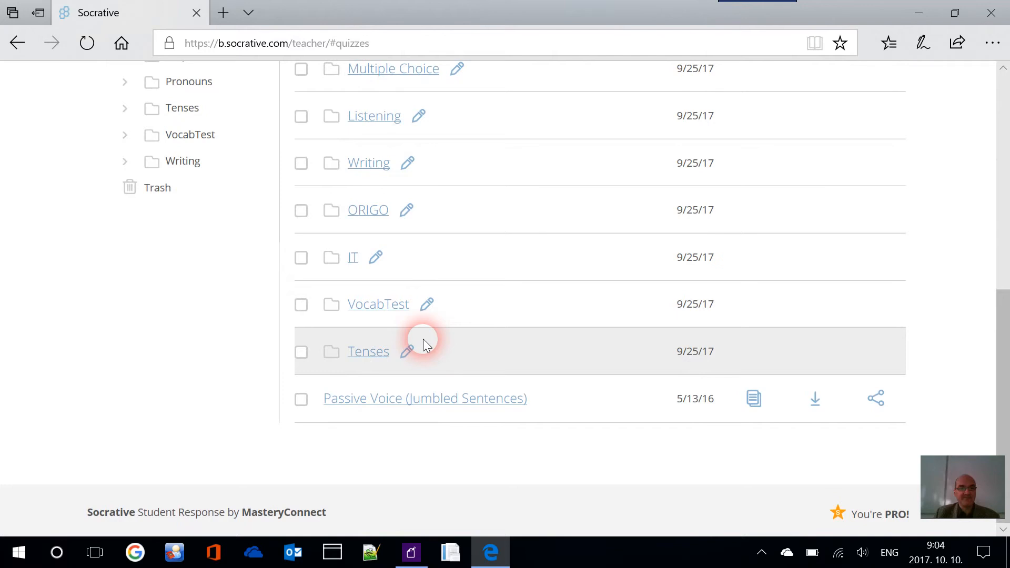
{"action": "scroll", "coordinate": [450, 344], "scroll_direction": "up", "scroll_amount": 4}
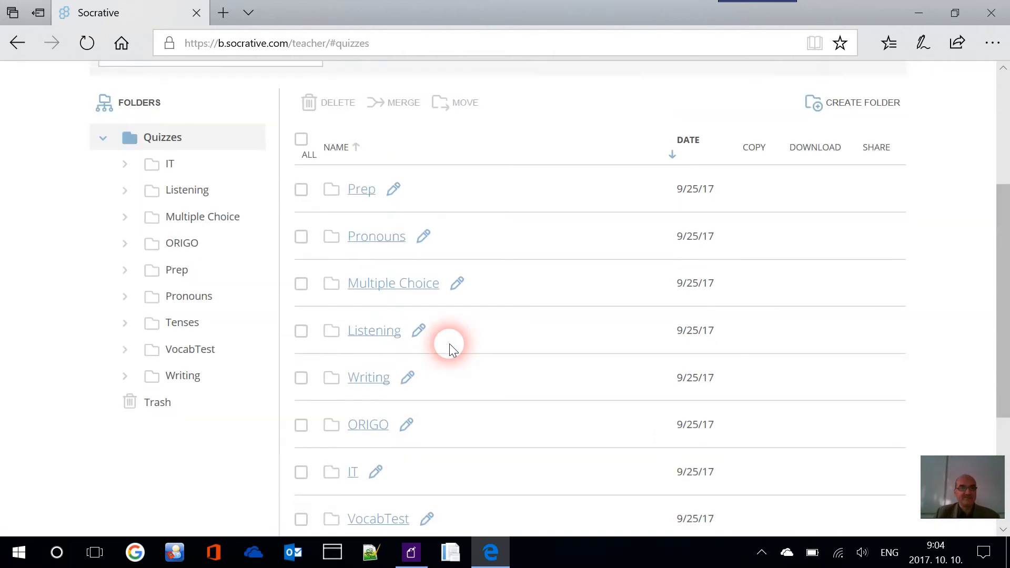
{"action": "scroll", "coordinate": [450, 343], "scroll_direction": "down", "scroll_amount": 4}
{"action": "scroll", "coordinate": [450, 343], "scroll_direction": "up", "scroll_amount": 5}
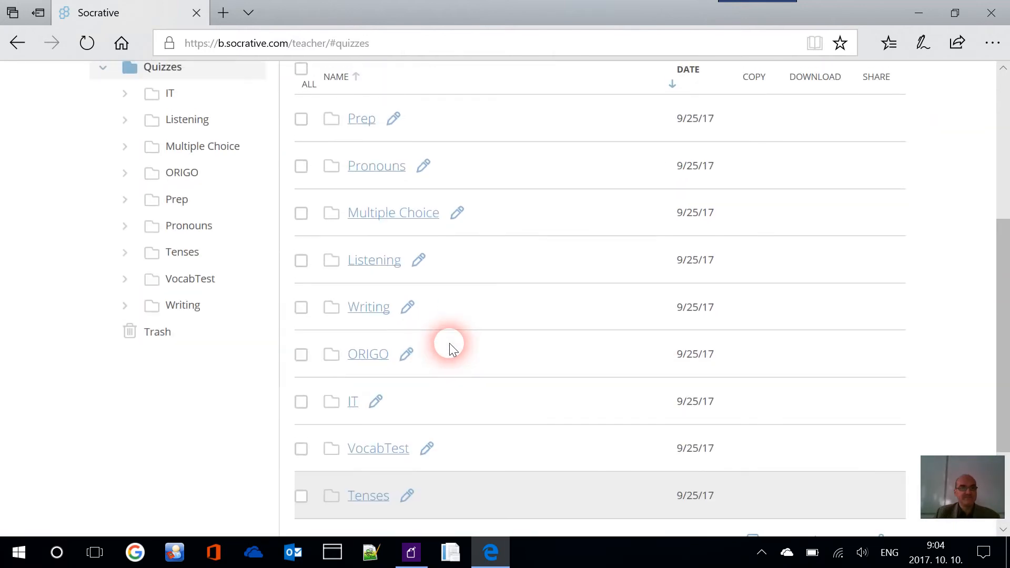
Check Prep (sorted by name) and Listening, then open Writing to find Video Tutorial
{"action": "left_click", "coordinate": [362, 261]}
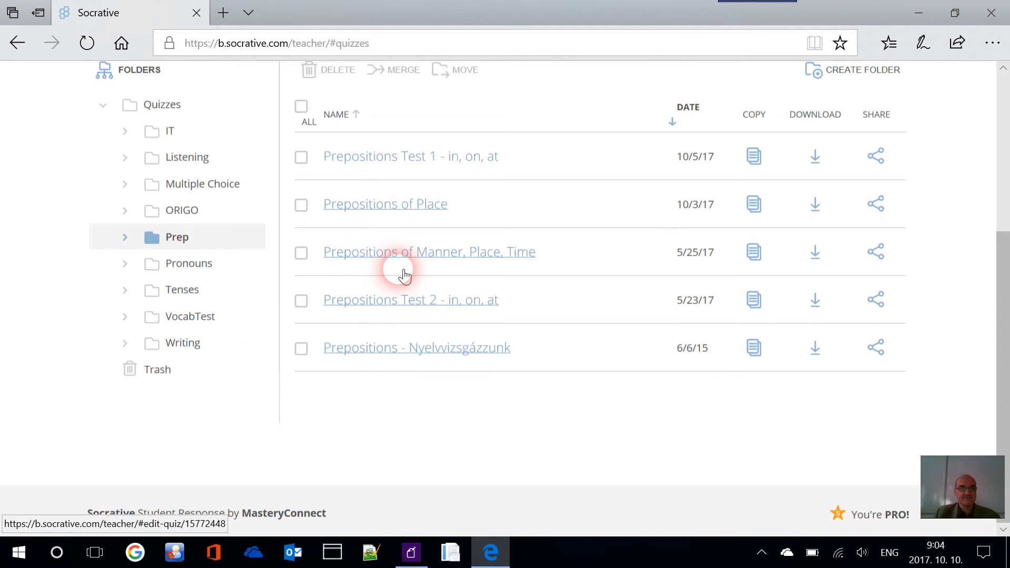
{"action": "scroll", "coordinate": [405, 263], "scroll_direction": "up", "scroll_amount": 1}
{"action": "left_click", "coordinate": [338, 186]}
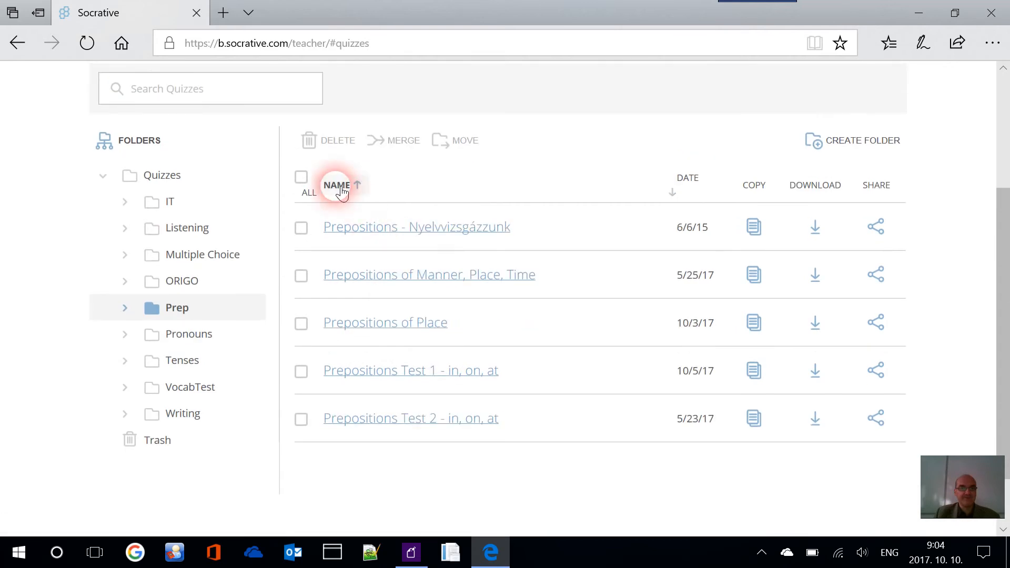
{"action": "left_click", "coordinate": [161, 174]}
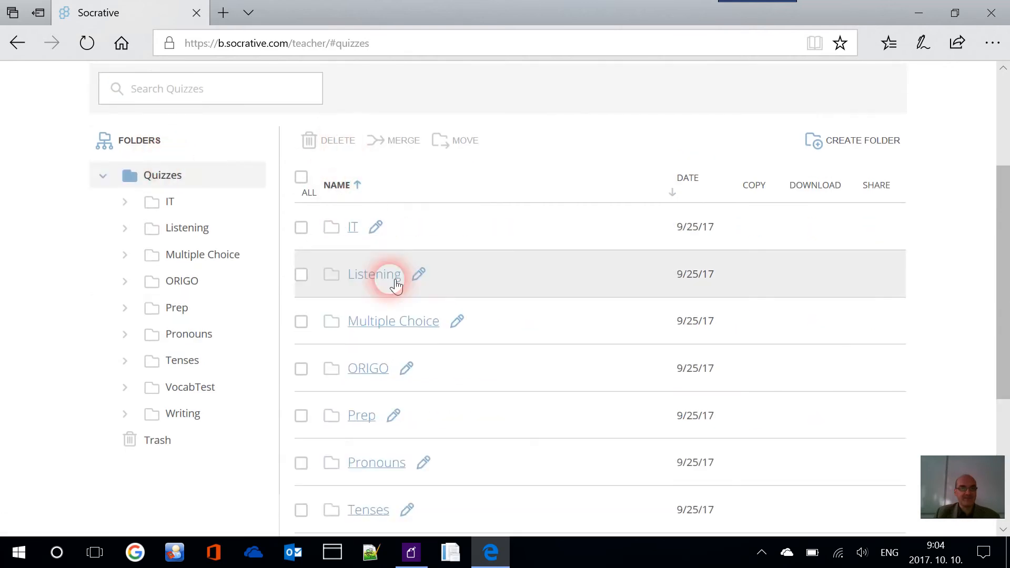
{"action": "left_click", "coordinate": [374, 274]}
{"action": "left_click", "coordinate": [156, 181]}
{"action": "scroll", "coordinate": [468, 328], "scroll_direction": "down", "scroll_amount": 3}
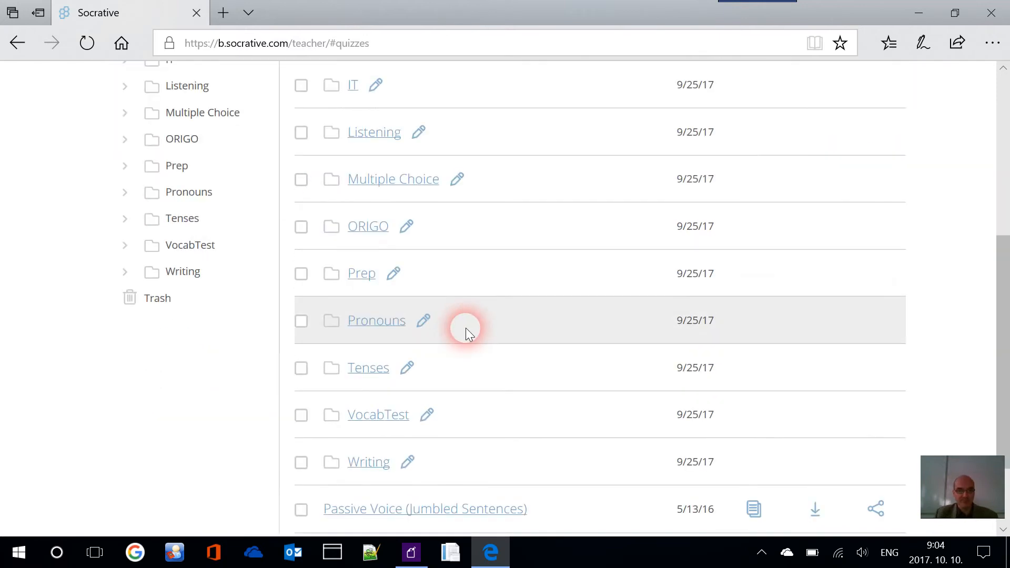
{"action": "left_click", "coordinate": [450, 452]}
{"action": "scroll", "coordinate": [448, 433], "scroll_direction": "down", "scroll_amount": 2}
{"action": "scroll", "coordinate": [445, 434], "scroll_direction": "down", "scroll_amount": 1}
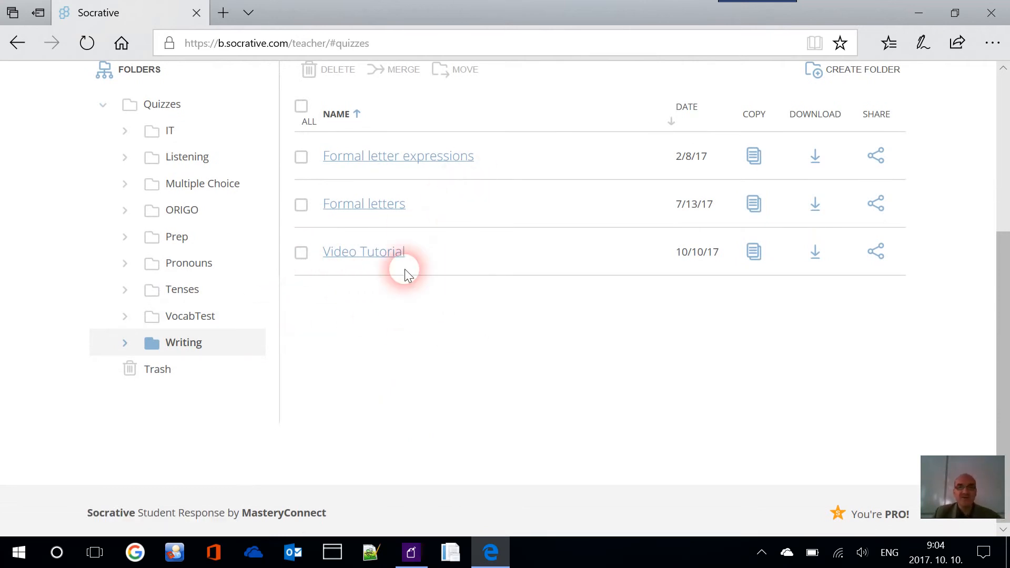
Move the selected Video Tutorial quiz from Writing up to the top-level Quizzes folder
{"action": "left_click", "coordinate": [302, 253]}
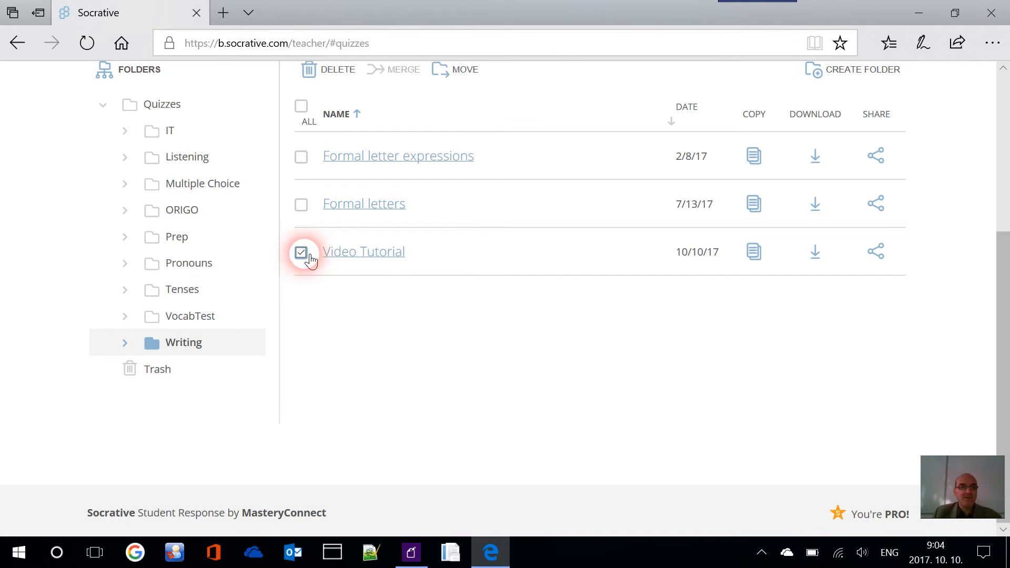
{"action": "scroll", "coordinate": [476, 238], "scroll_direction": "up", "scroll_amount": 1}
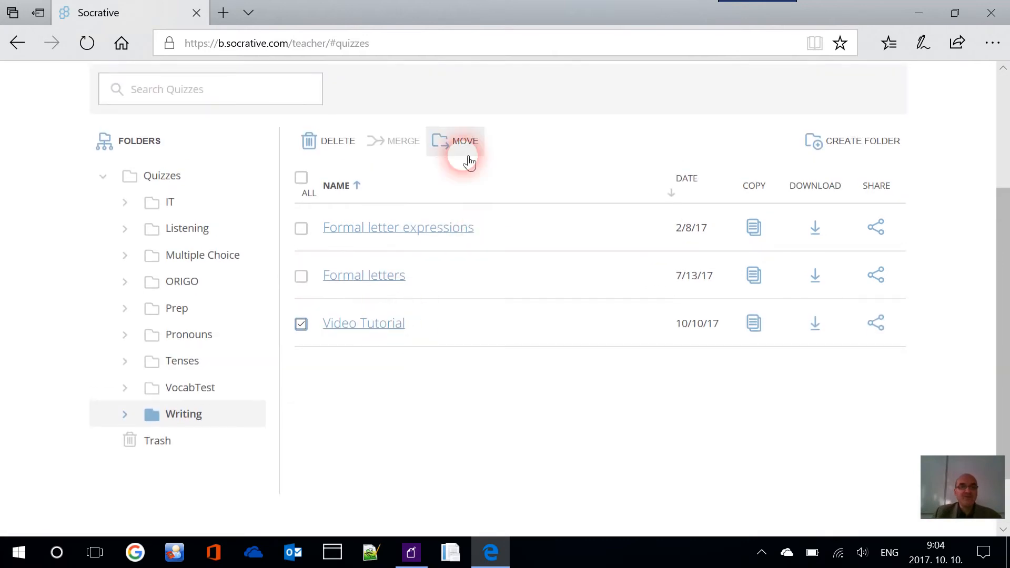
{"action": "left_click", "coordinate": [462, 142]}
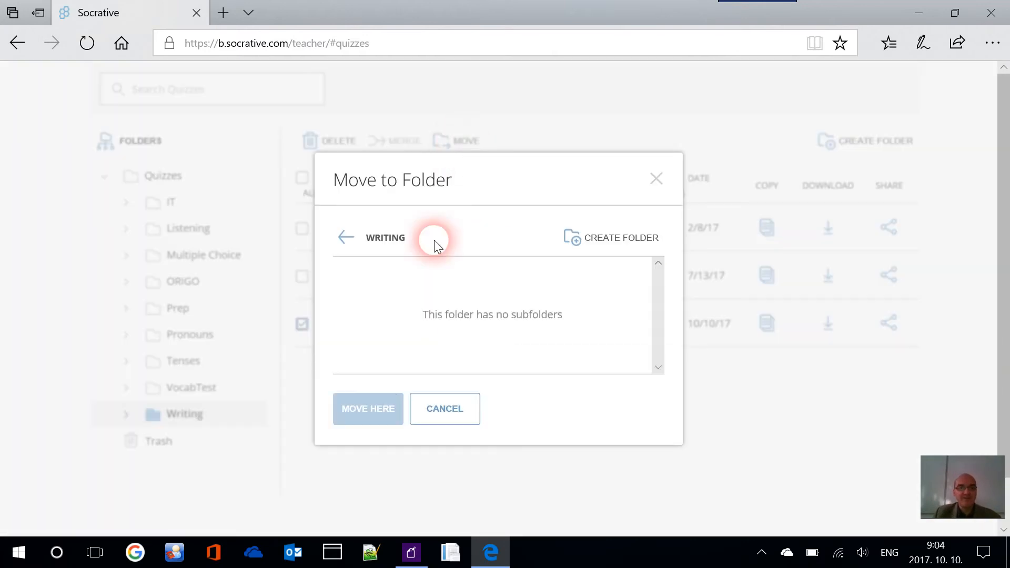
{"action": "left_click", "coordinate": [350, 241]}
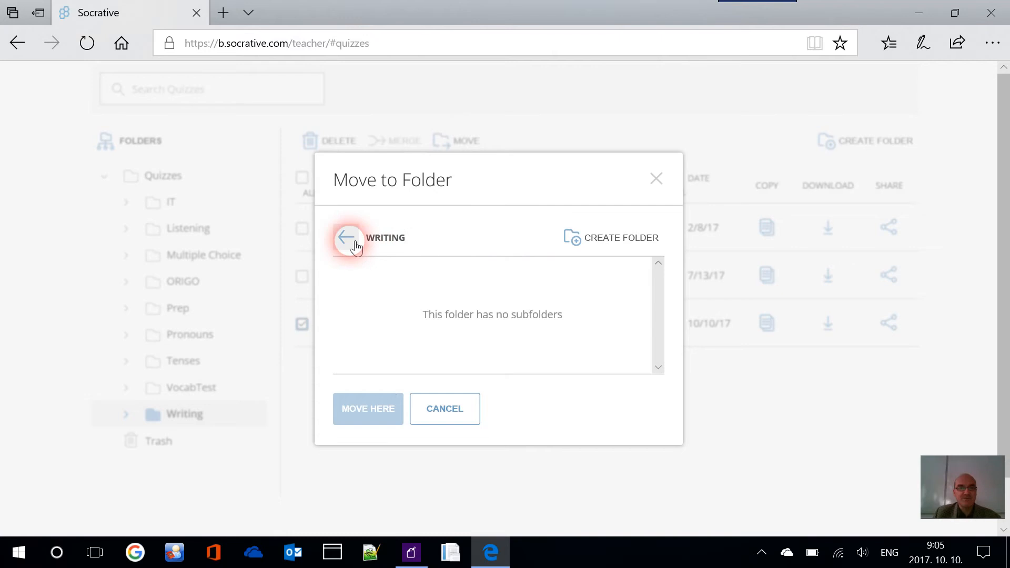
{"action": "left_click", "coordinate": [354, 245]}
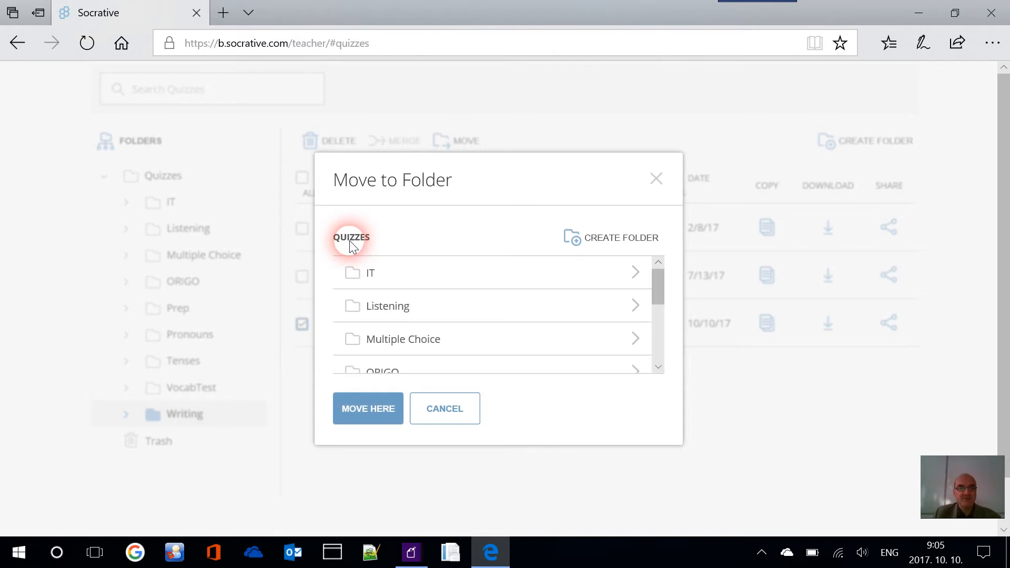
{"action": "left_click", "coordinate": [382, 412]}
Open the Quizzes folder and scroll through its subject folders to confirm the move
{"action": "left_click", "coordinate": [168, 179]}
{"action": "scroll", "coordinate": [451, 363], "scroll_direction": "down", "scroll_amount": 5}
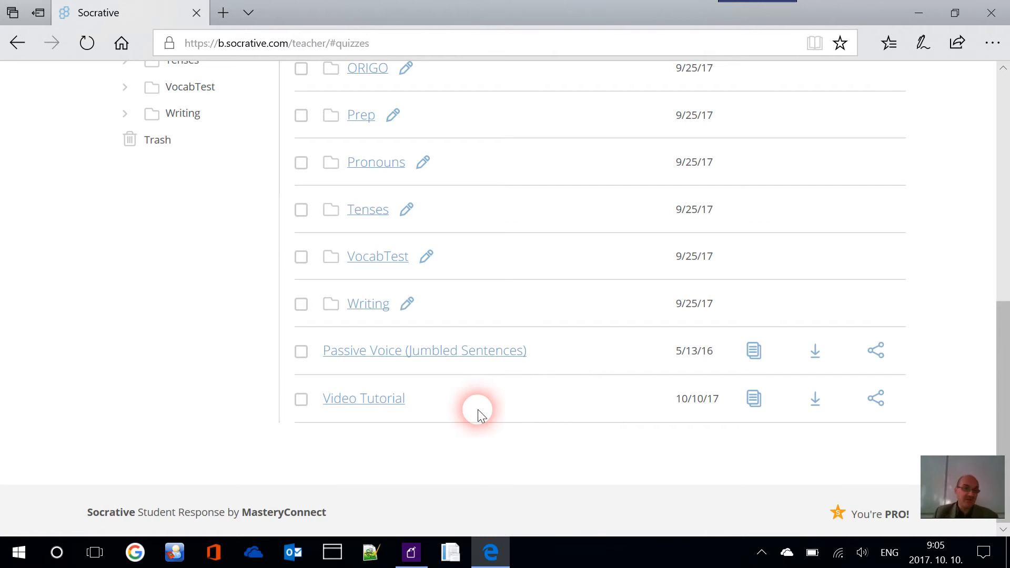
{"action": "scroll", "coordinate": [433, 379], "scroll_direction": "up", "scroll_amount": 7}
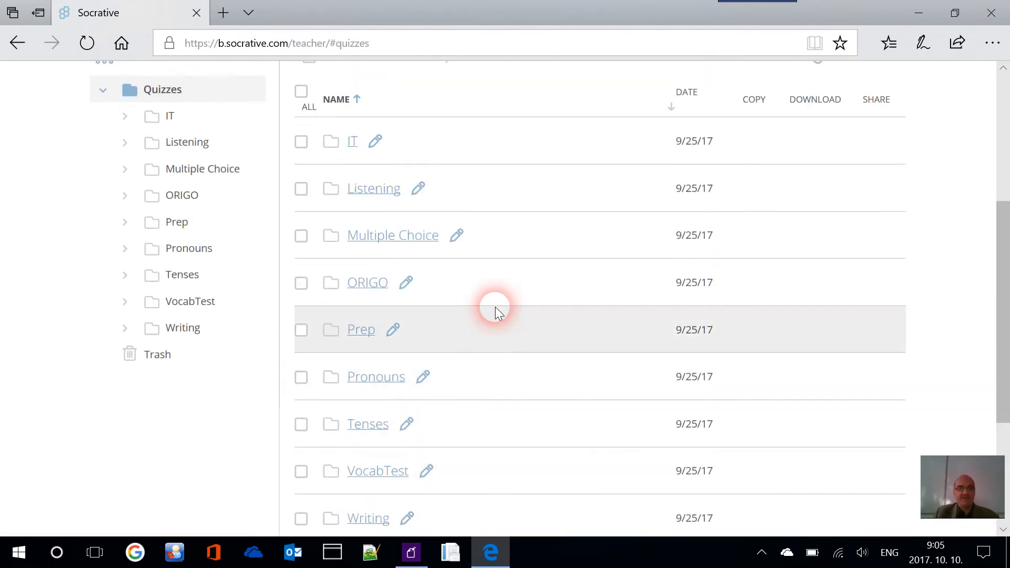
{"action": "scroll", "coordinate": [497, 306], "scroll_direction": "down", "scroll_amount": 7}
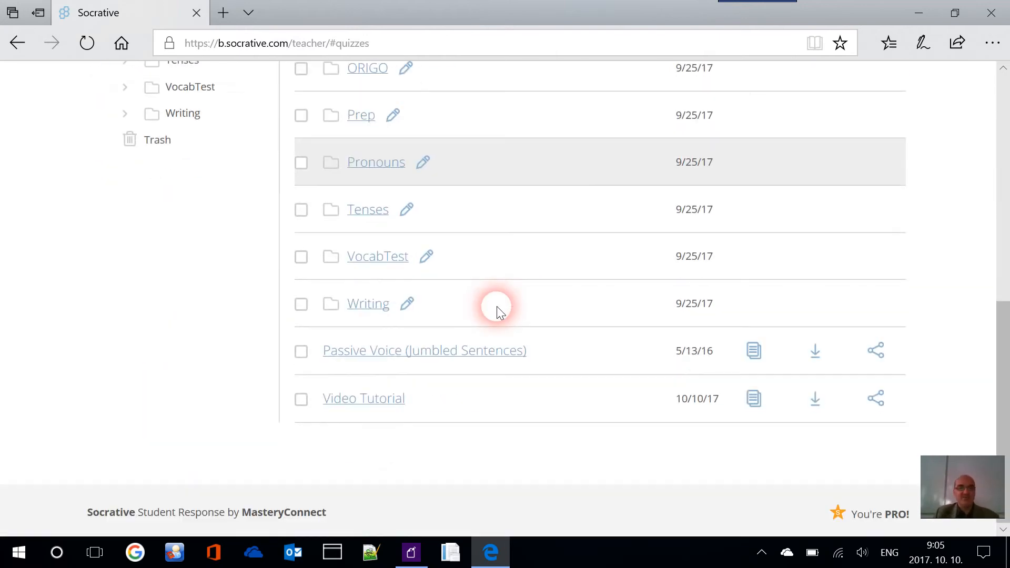
{"action": "scroll", "coordinate": [452, 168], "scroll_direction": "up", "scroll_amount": 4}
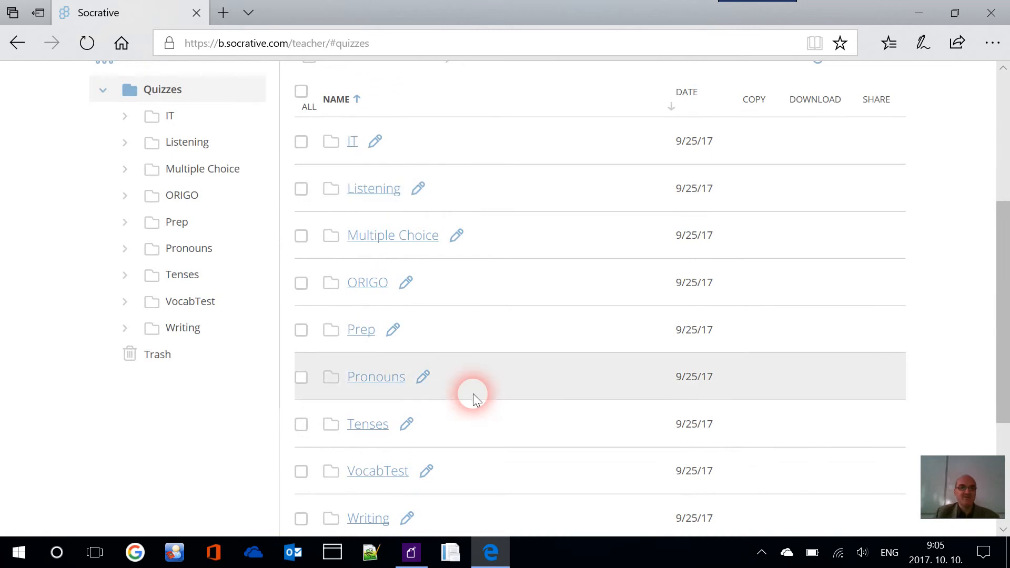
{"action": "scroll", "coordinate": [471, 395], "scroll_direction": "down", "scroll_amount": 1}
{"action": "scroll", "coordinate": [475, 383], "scroll_direction": "down", "scroll_amount": 3}
{"action": "scroll", "coordinate": [475, 378], "scroll_direction": "up", "scroll_amount": 8}
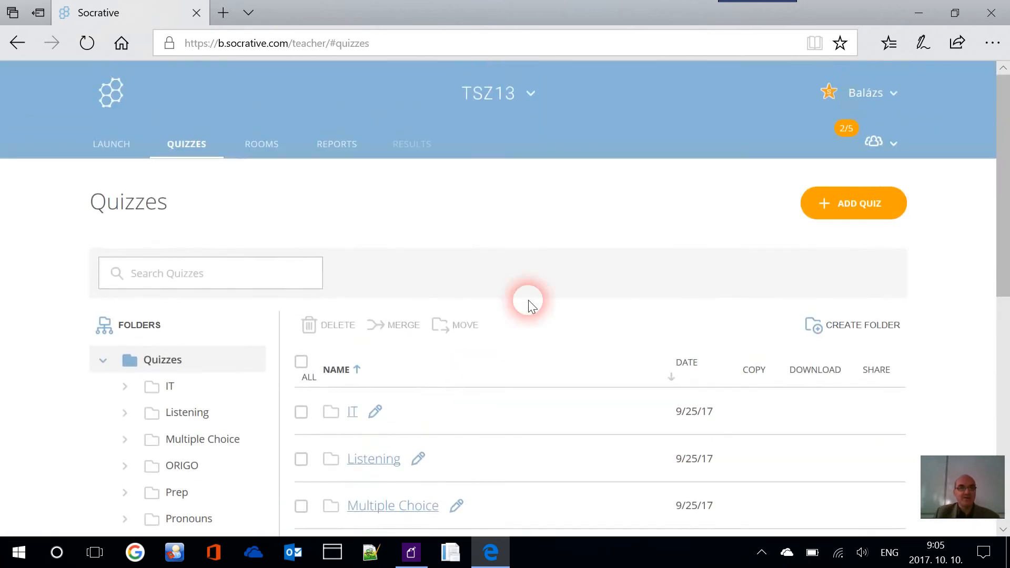
From the Launch page, start a Quiz, pick Video Tutorial and continue to delivery settings
{"action": "left_click", "coordinate": [123, 157]}
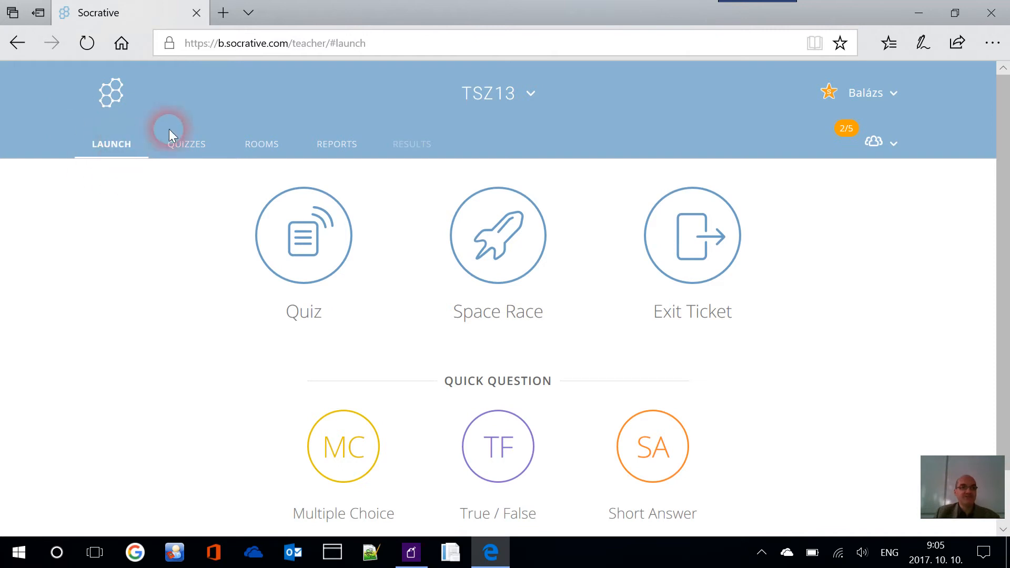
{"action": "left_click", "coordinate": [326, 241]}
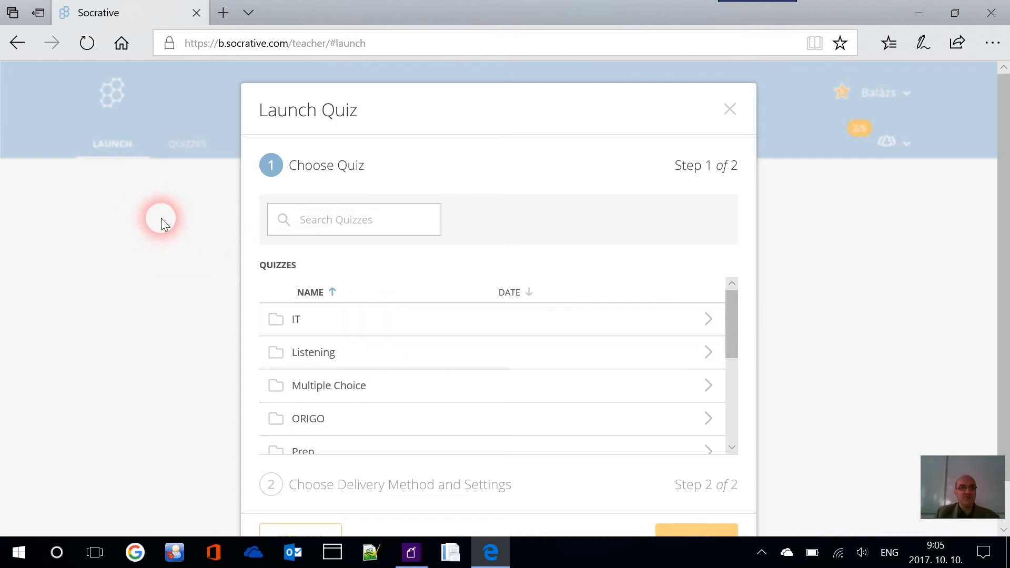
{"action": "scroll", "coordinate": [413, 237], "scroll_direction": "down", "scroll_amount": 2}
{"action": "scroll", "coordinate": [487, 271], "scroll_direction": "down", "scroll_amount": 5}
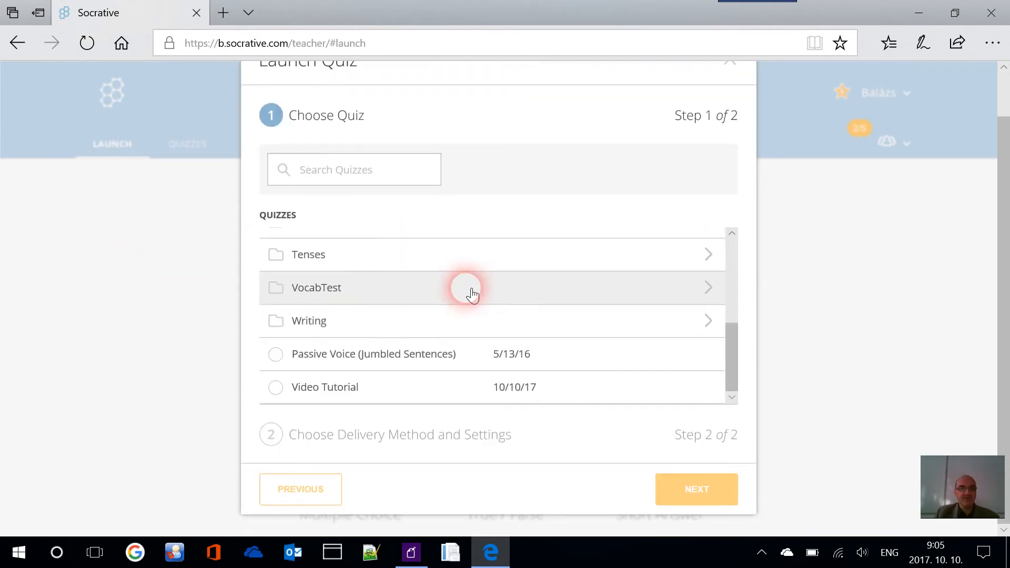
{"action": "left_click", "coordinate": [274, 388]}
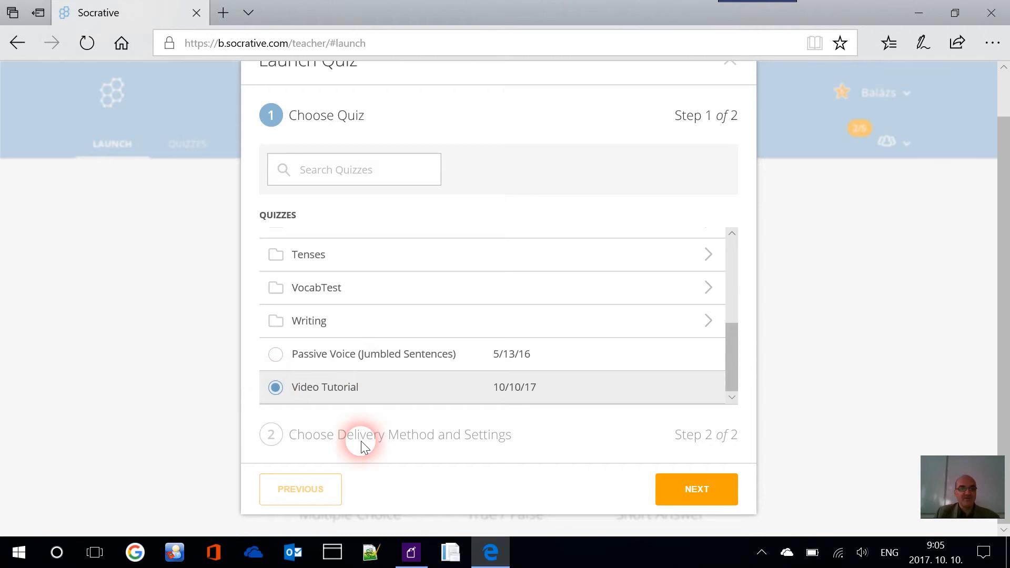
{"action": "left_click", "coordinate": [704, 499]}
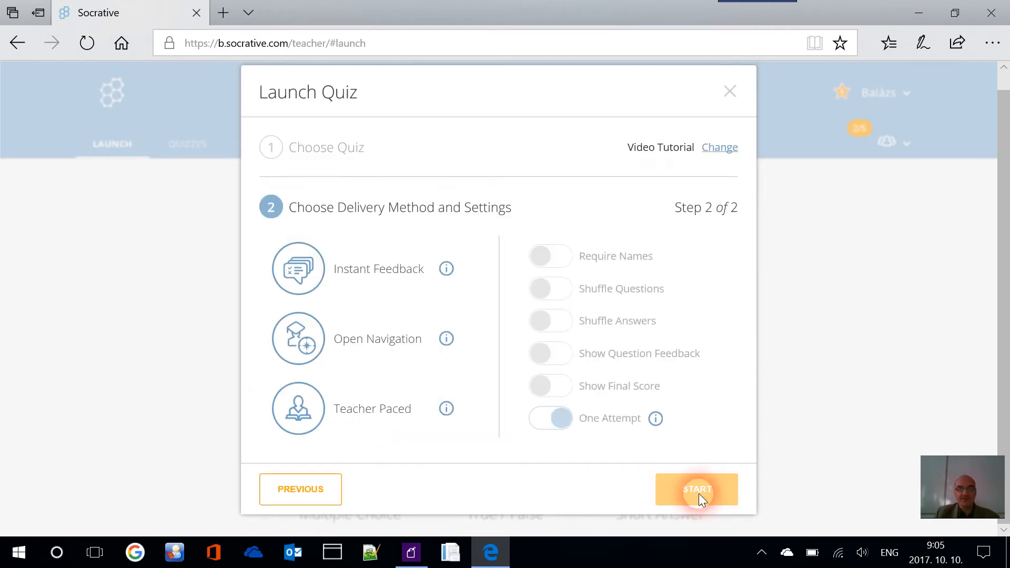
Choose Instant Feedback delivery with Shuffle Questions and Shuffle Answers both switched on
{"action": "left_click", "coordinate": [375, 273]}
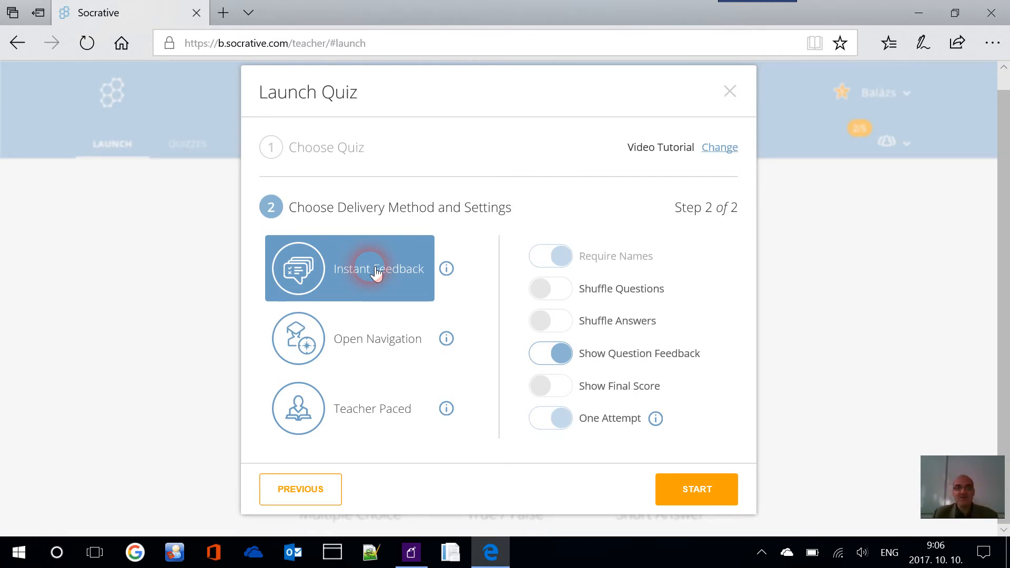
{"action": "left_click", "coordinate": [550, 289]}
{"action": "left_click", "coordinate": [562, 320]}
{"action": "left_click", "coordinate": [539, 288]}
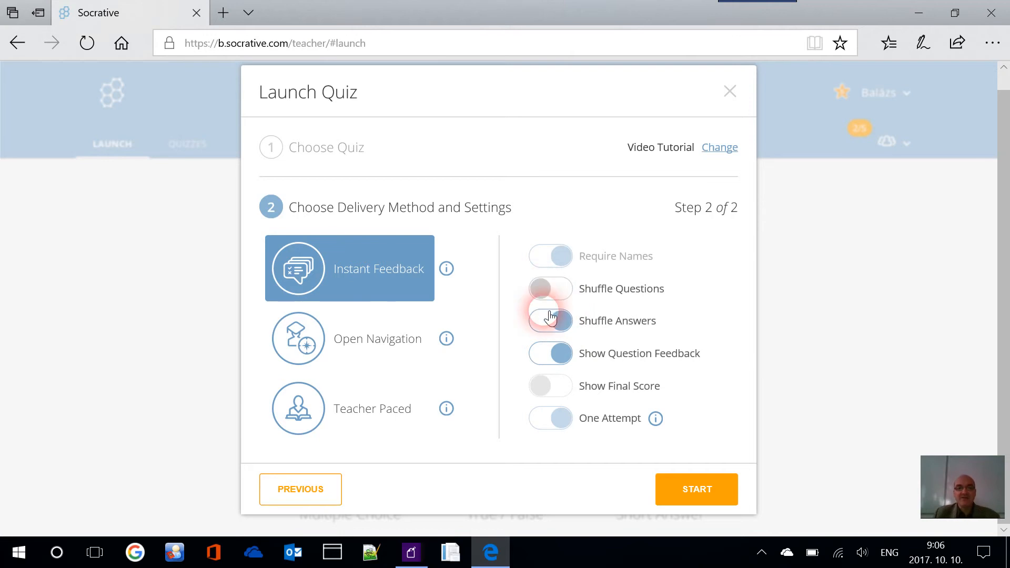
{"action": "left_click", "coordinate": [550, 318]}
{"action": "left_click", "coordinate": [686, 295]}
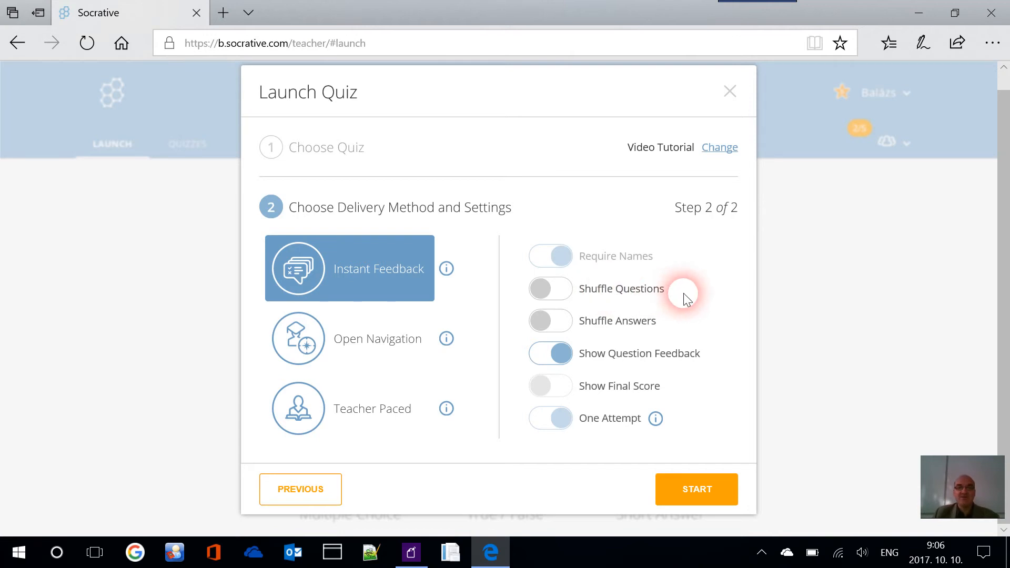
{"action": "left_click", "coordinate": [572, 294]}
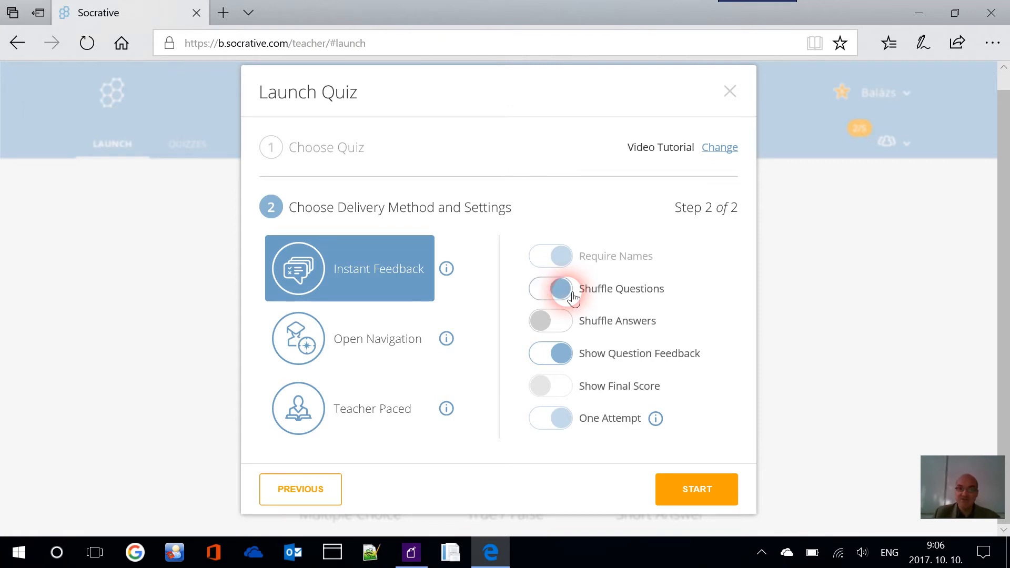
{"action": "left_click", "coordinate": [568, 321]}
{"action": "left_click", "coordinate": [550, 294]}
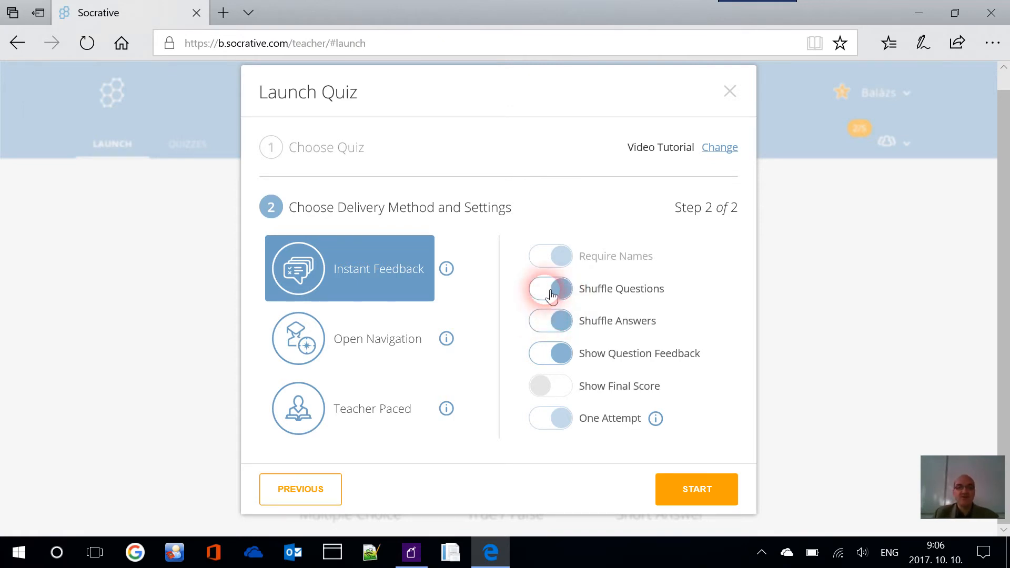
{"action": "left_click", "coordinate": [550, 295]}
{"action": "left_click", "coordinate": [557, 326]}
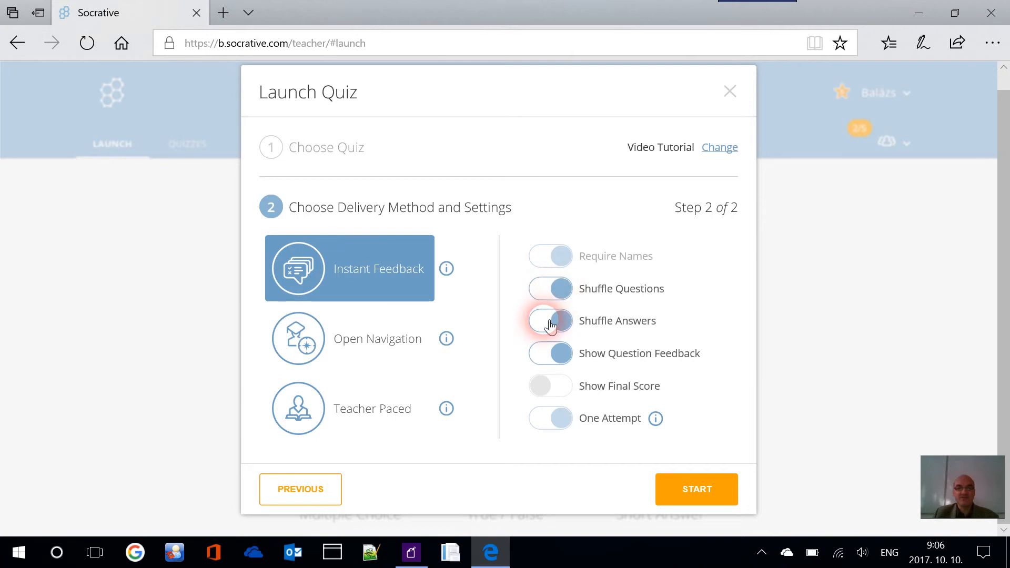
{"action": "left_click", "coordinate": [558, 325]}
Turn off Show Question Feedback, keep Show Final Score off, and check the One Attempt info
{"action": "left_click", "coordinate": [552, 356]}
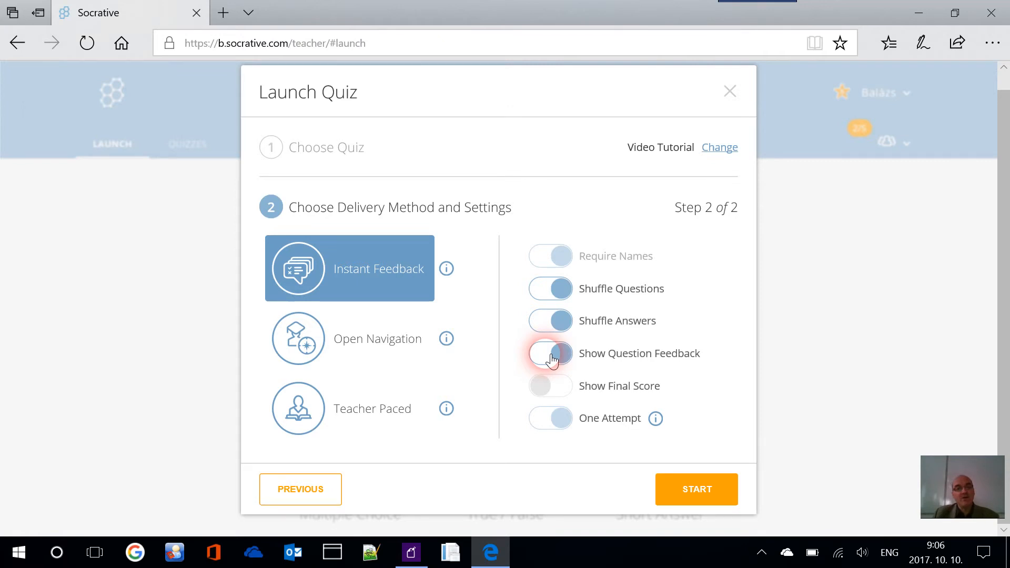
{"action": "left_click", "coordinate": [567, 360]}
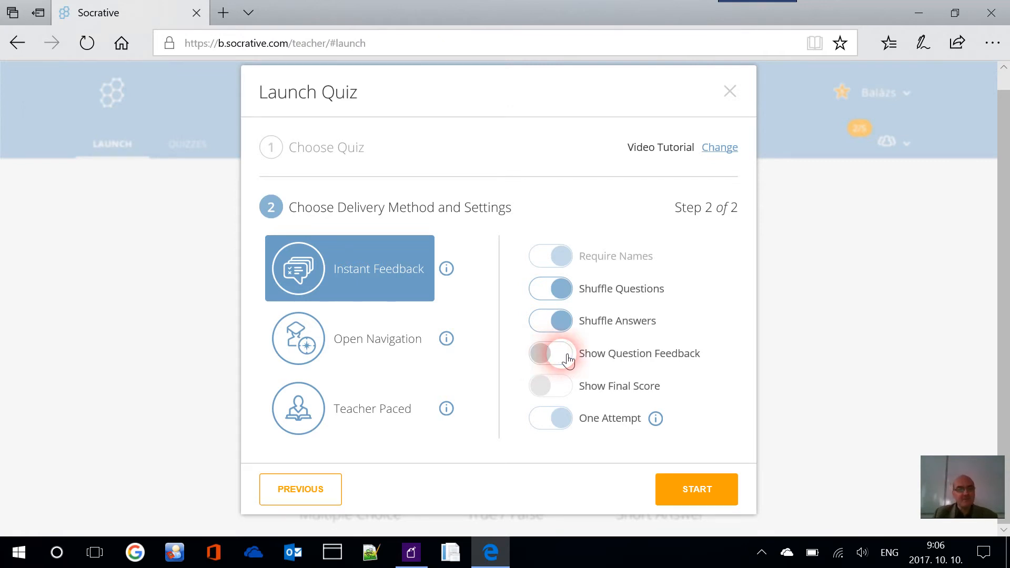
{"action": "left_click", "coordinate": [547, 322]}
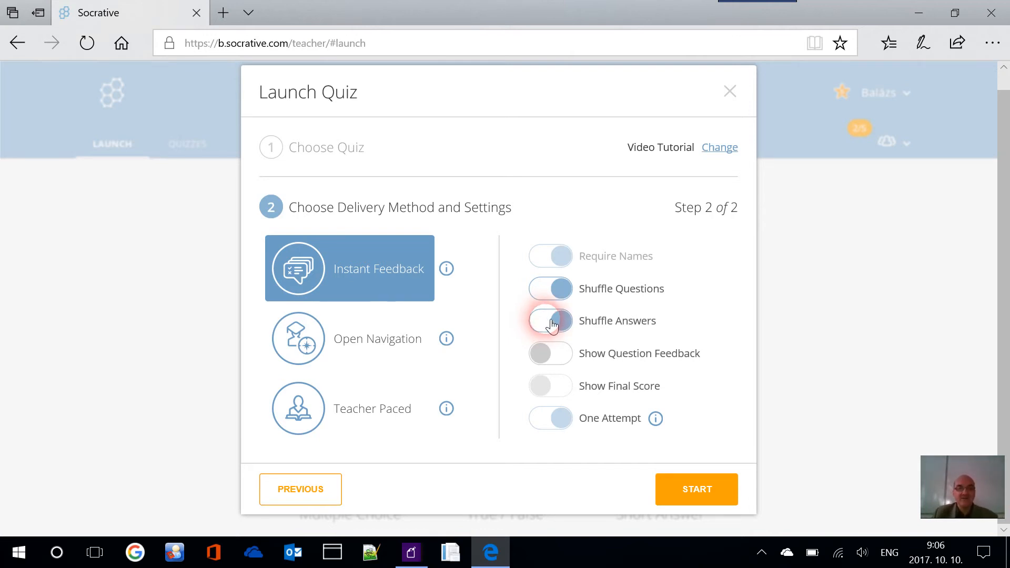
{"action": "left_click", "coordinate": [557, 391]}
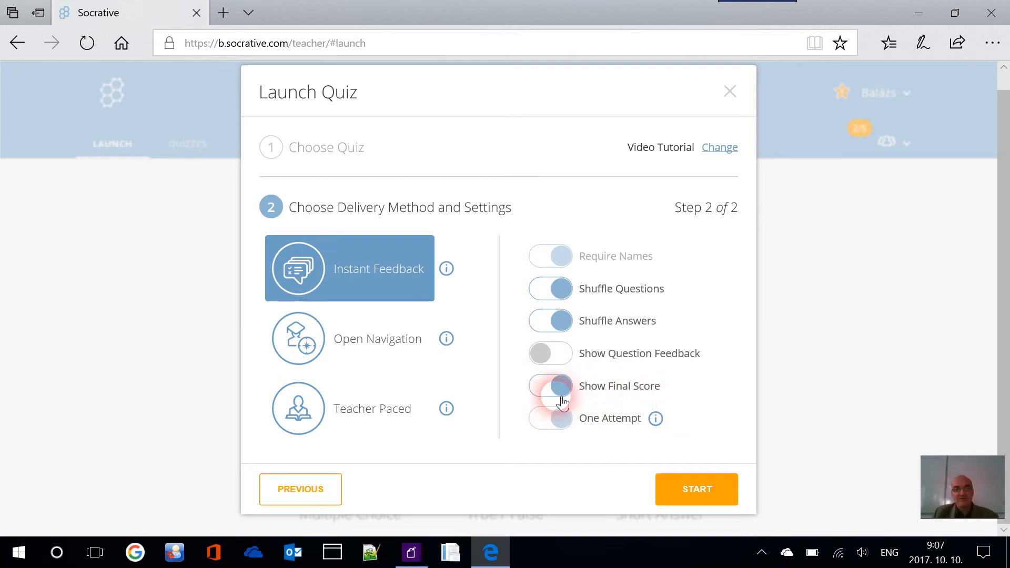
{"action": "left_click", "coordinate": [550, 389]}
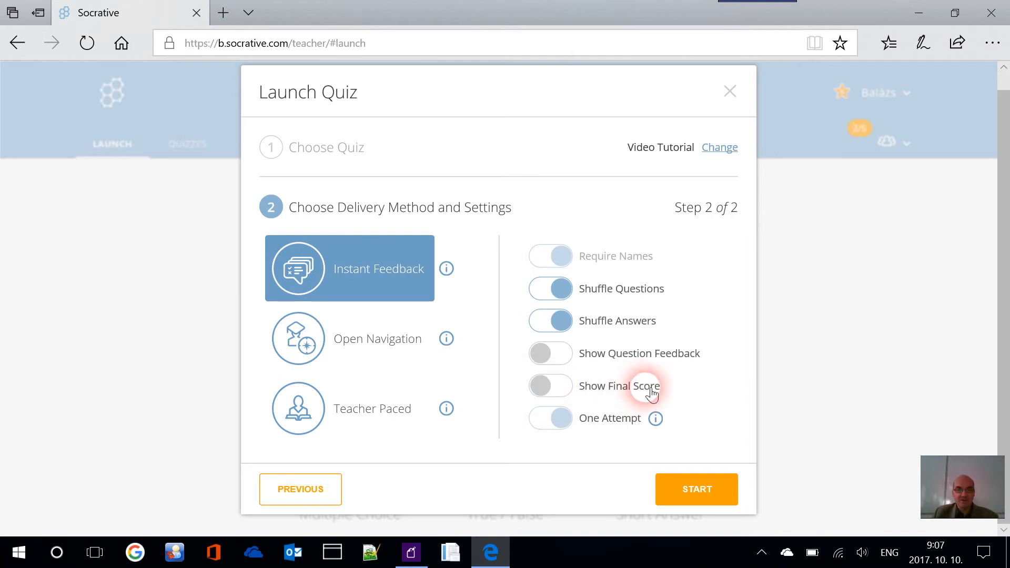
{"action": "left_click", "coordinate": [663, 424]}
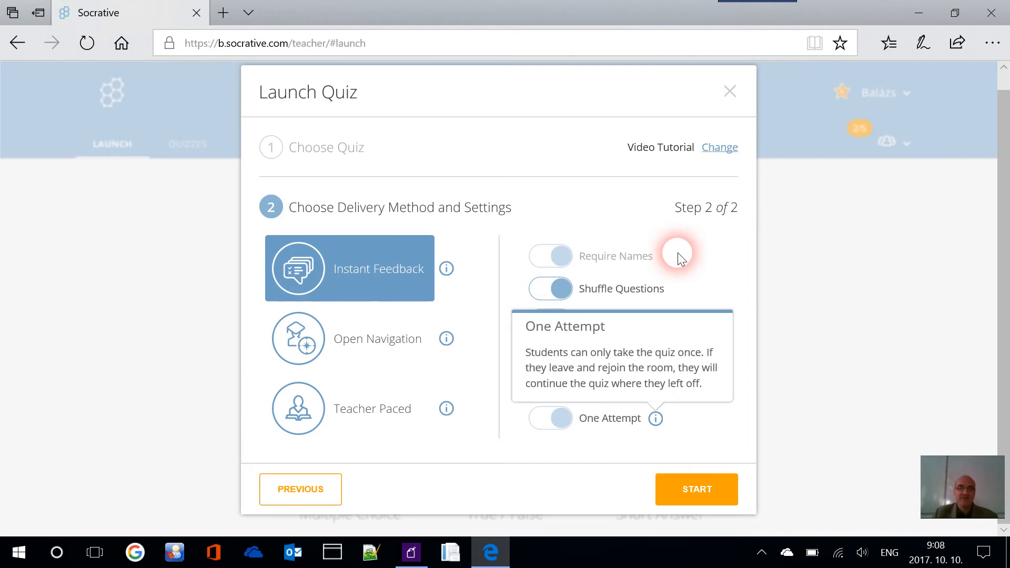
Change the delivery method to Open Navigation, keeping the shuffle settings
{"action": "left_click", "coordinate": [375, 338]}
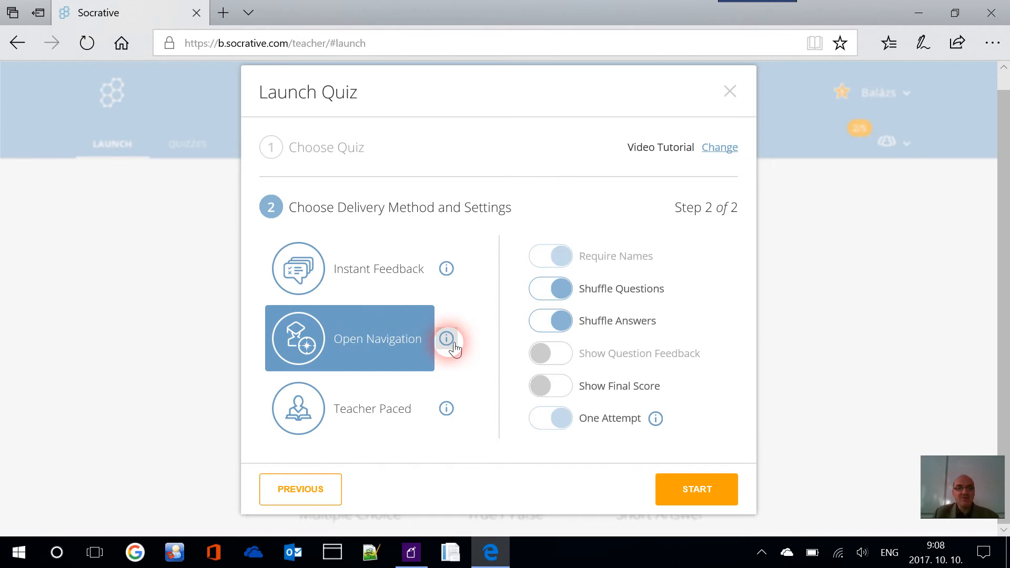
Try Teacher Paced, return to Open Navigation, and close the Launch Quiz dialog
{"action": "left_click", "coordinate": [502, 336]}
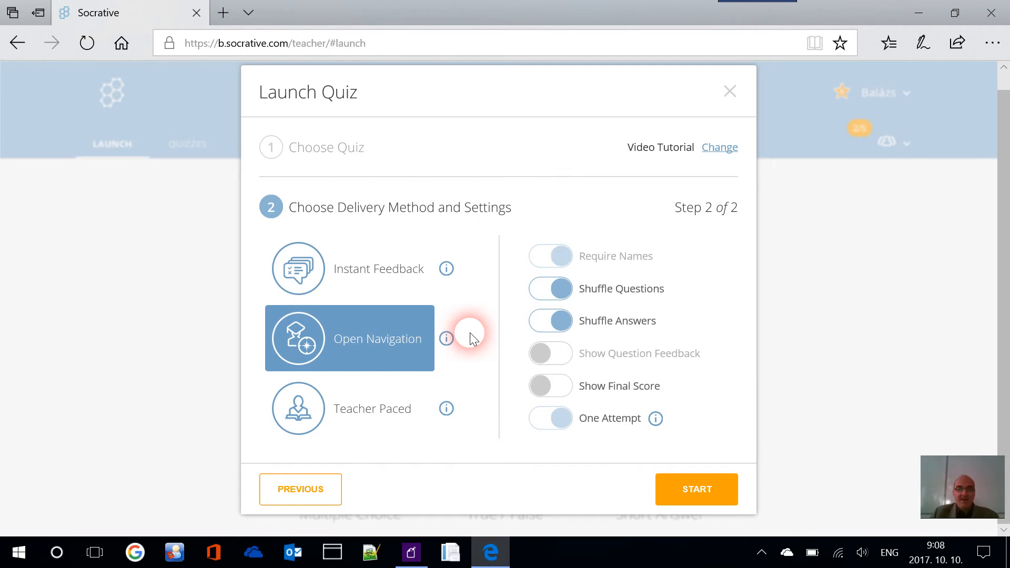
{"action": "left_click", "coordinate": [407, 415]}
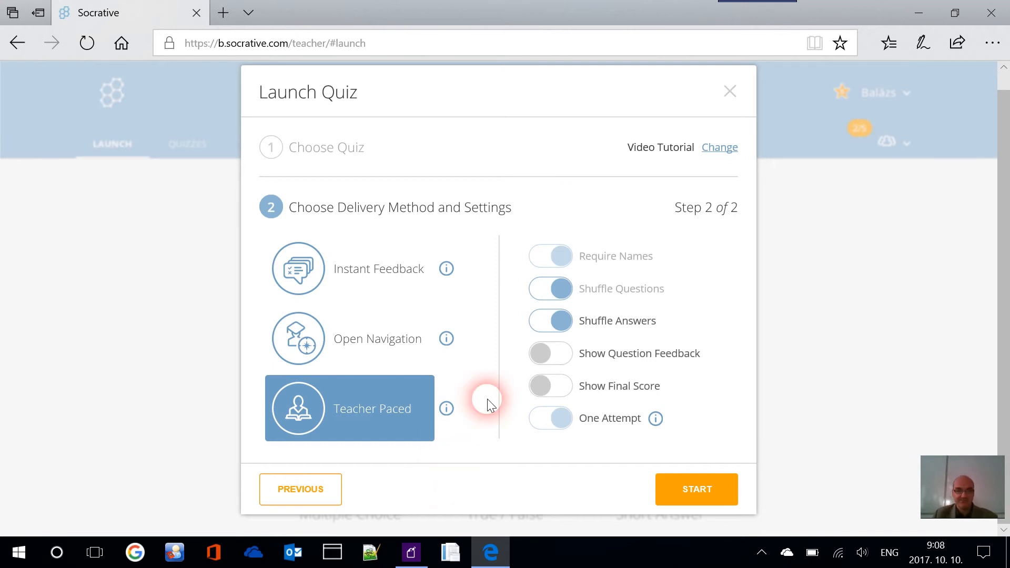
{"action": "left_click", "coordinate": [392, 352]}
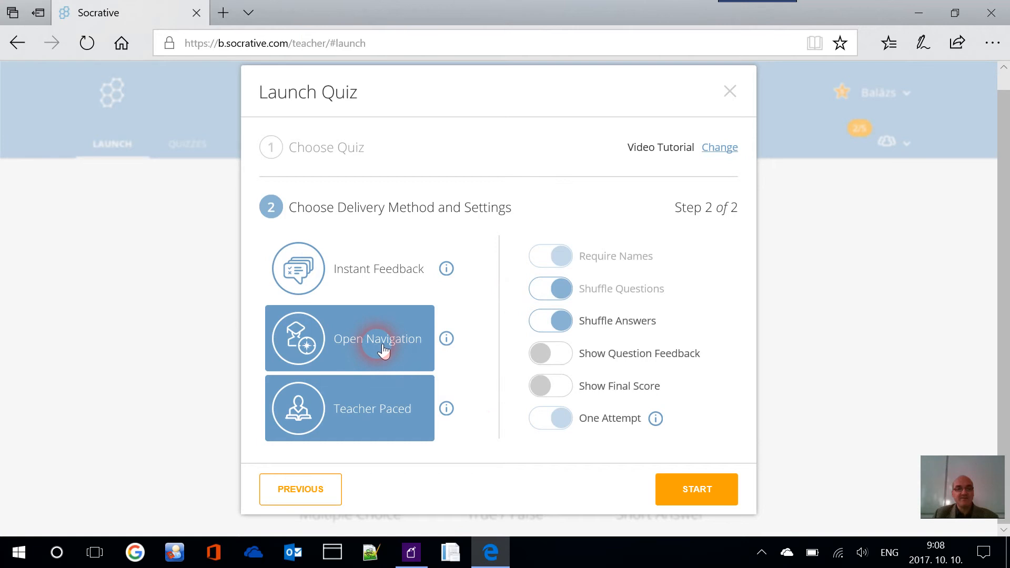
{"action": "left_click", "coordinate": [731, 91]}
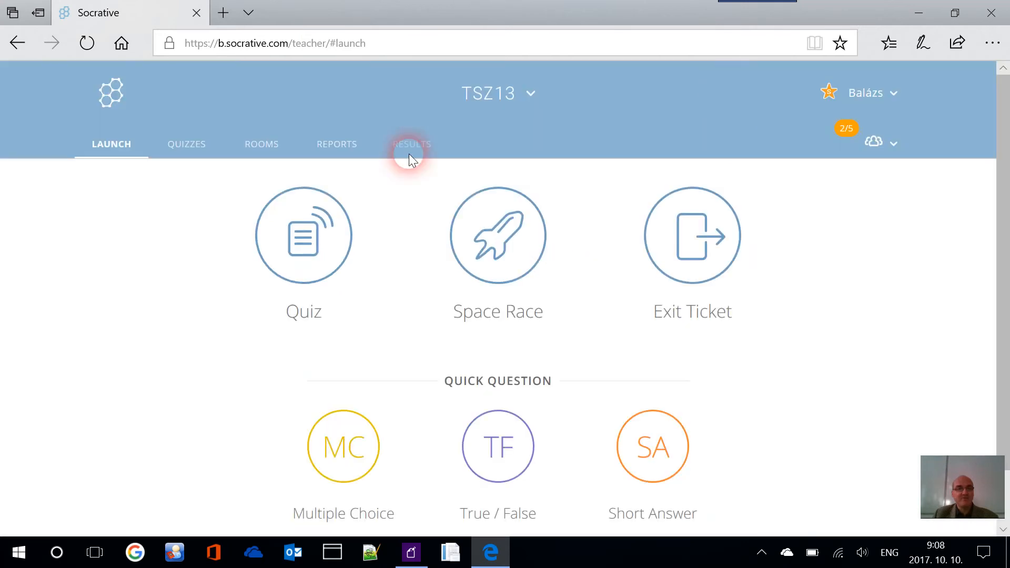
{"action": "left_click", "coordinate": [269, 150]}
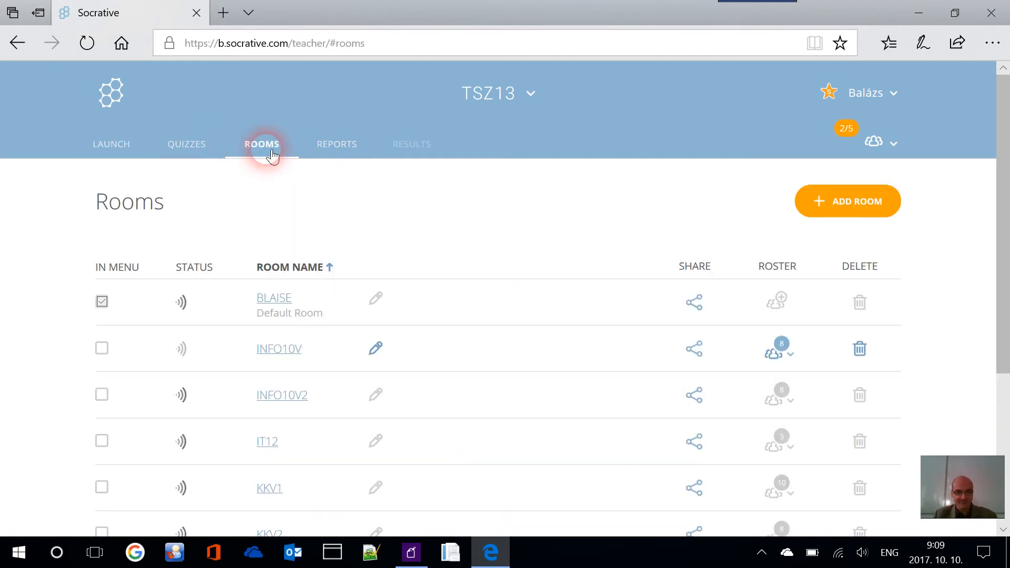
{"action": "scroll", "coordinate": [364, 171], "scroll_direction": "down", "scroll_amount": 3}
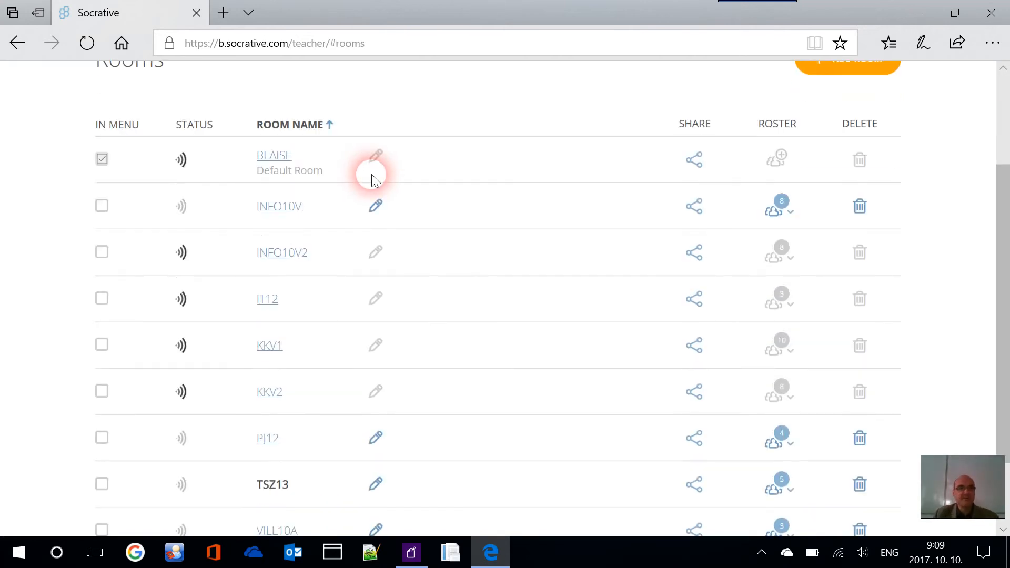
{"action": "scroll", "coordinate": [393, 172], "scroll_direction": "up", "scroll_amount": 3}
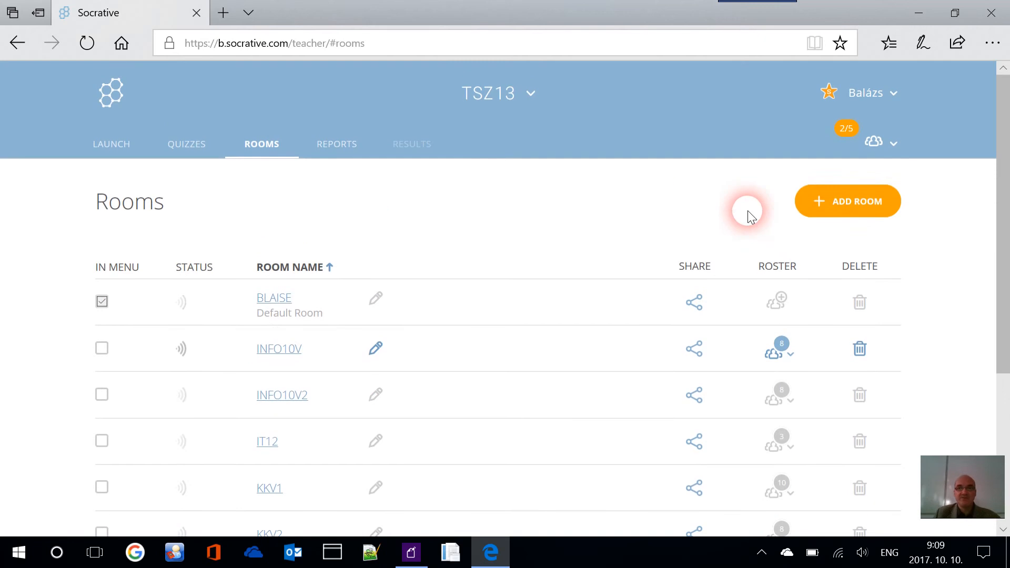
{"action": "left_click", "coordinate": [860, 207]}
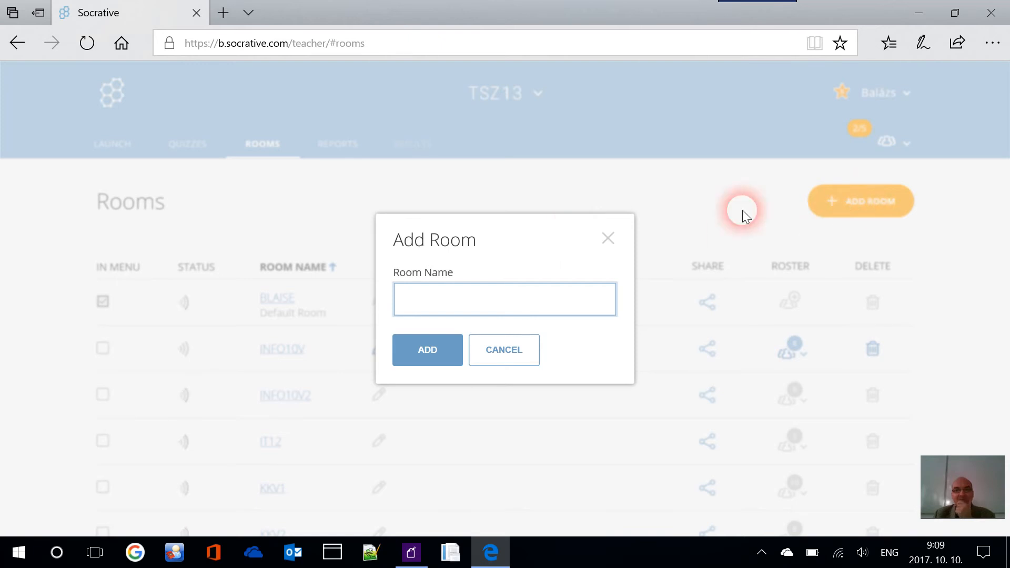
{"action": "left_click", "coordinate": [609, 239]}
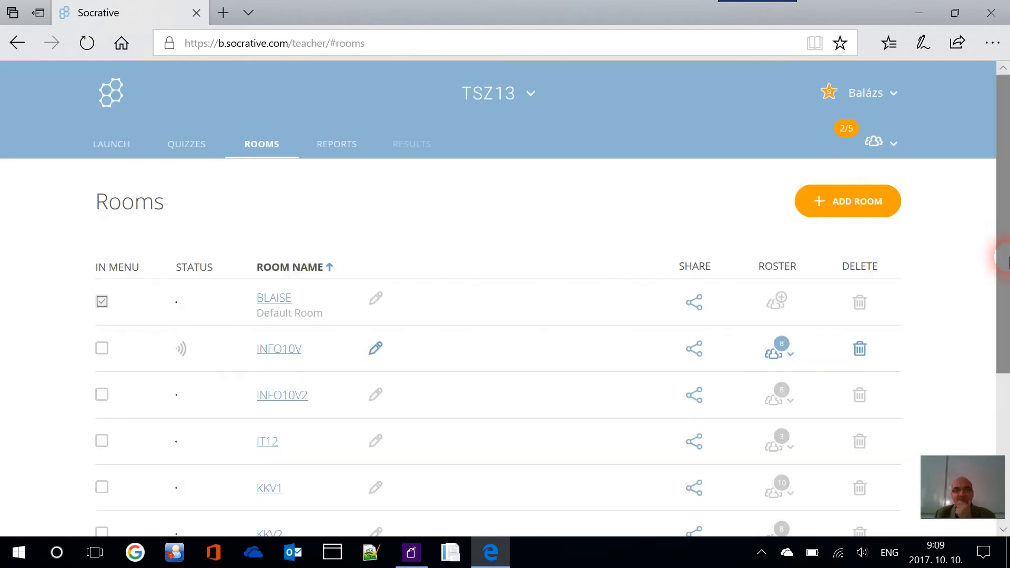
{"action": "left_click", "coordinate": [863, 204]}
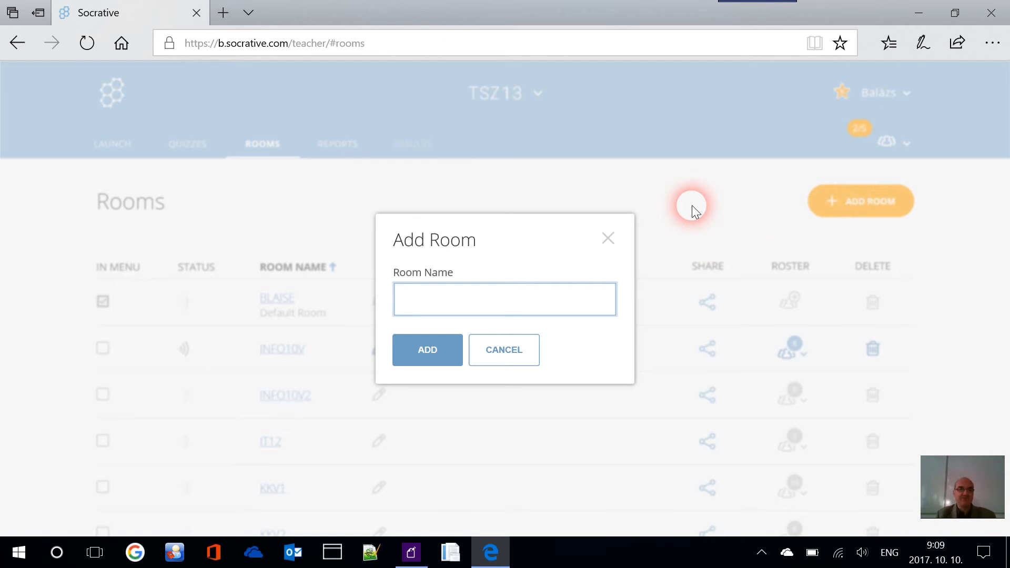
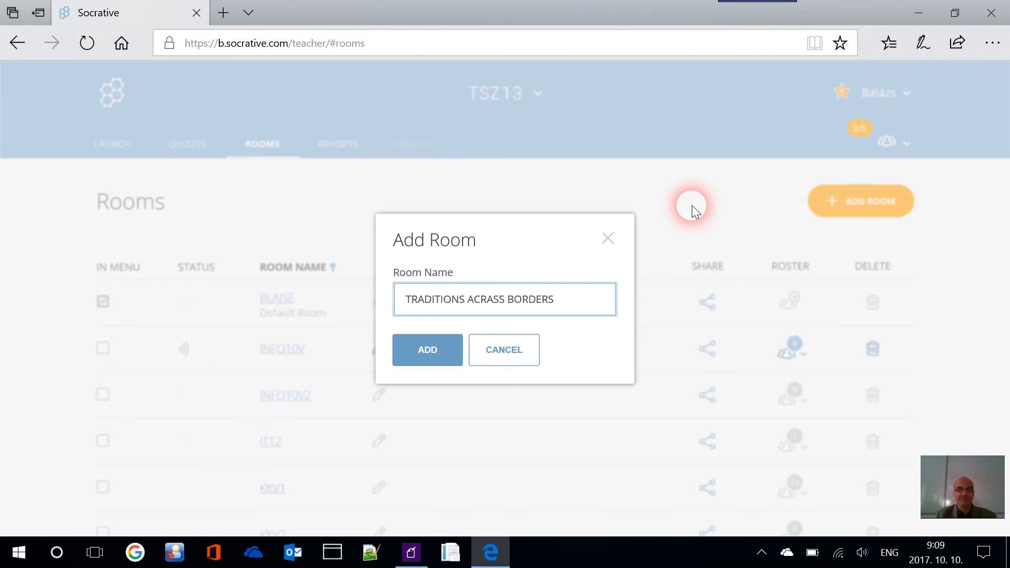
{"action": "key", "text": "Return"}
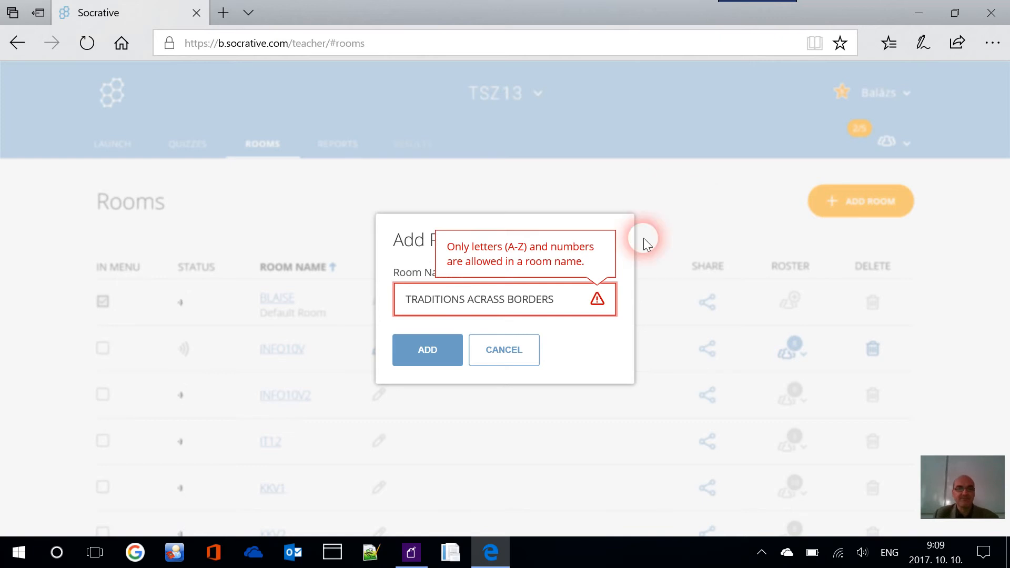
Replace the spaces with underscores and retry as 'TRADITIONS_ACRASS_BORDERS'
{"action": "left_click", "coordinate": [508, 301]}
{"action": "key", "text": "BackSpace"}
{"action": "type", "text": "_"}
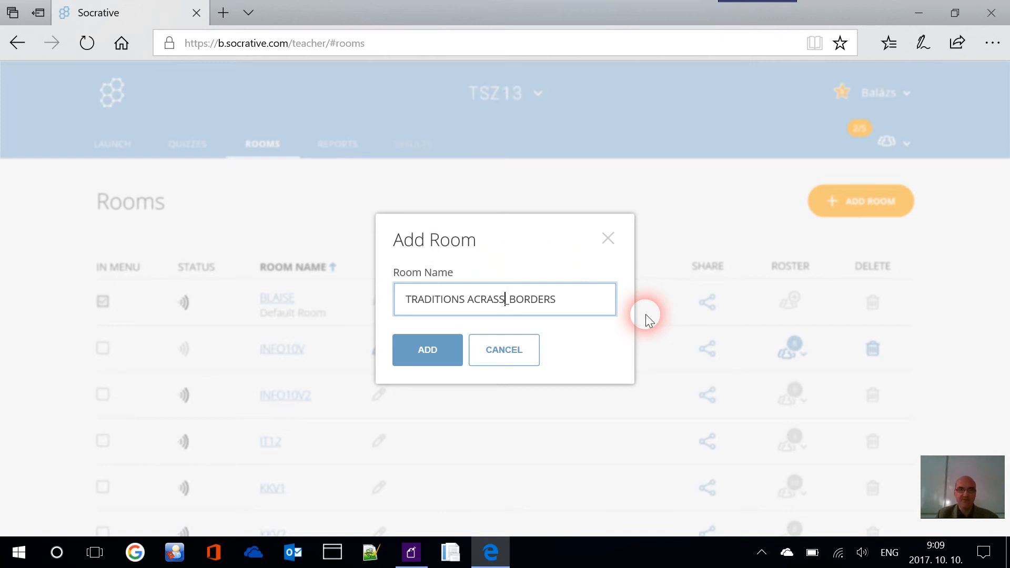
{"action": "key", "text": "Left"}
{"action": "key", "text": "Left"}
{"action": "key", "text": "Left"}
{"action": "key", "text": "Left"}
{"action": "key", "text": "Left"}
{"action": "key", "text": "Left"}
{"action": "key", "text": "Left"}
{"action": "key", "text": "Left"}
{"action": "key", "text": "Left"}
{"action": "key", "text": "Left"}
{"action": "key", "text": "BackSpace"}
{"action": "type", "text": "_"}
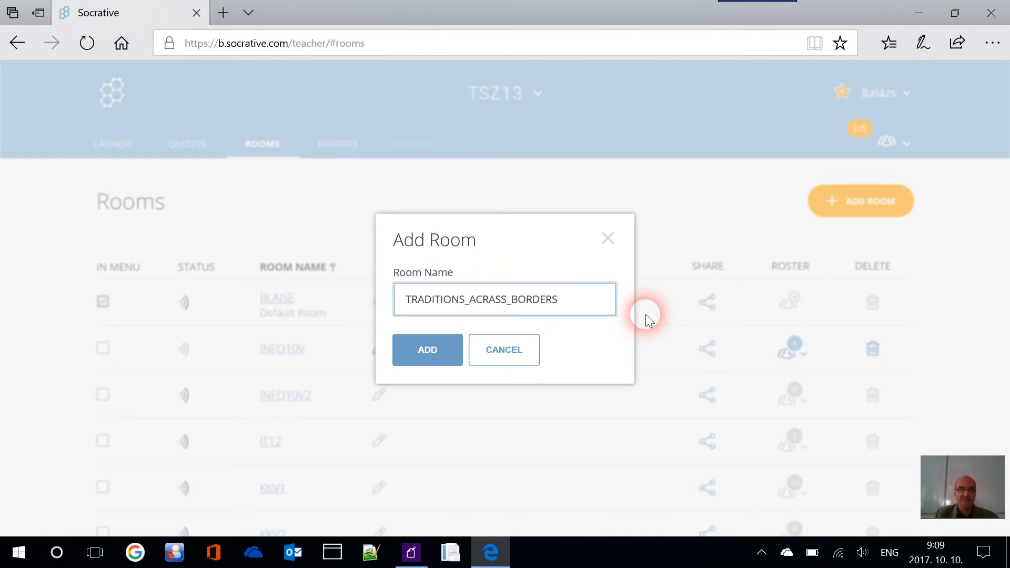
{"action": "left_click", "coordinate": [447, 348]}
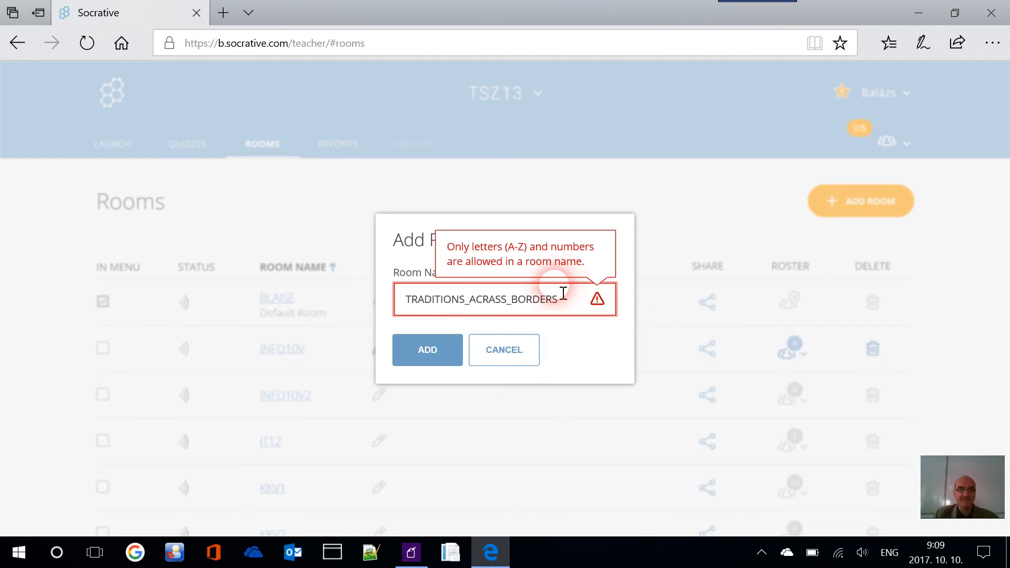
Shorten the room name to 'TRADITIONS' and add the room
{"action": "left_click", "coordinate": [566, 299]}
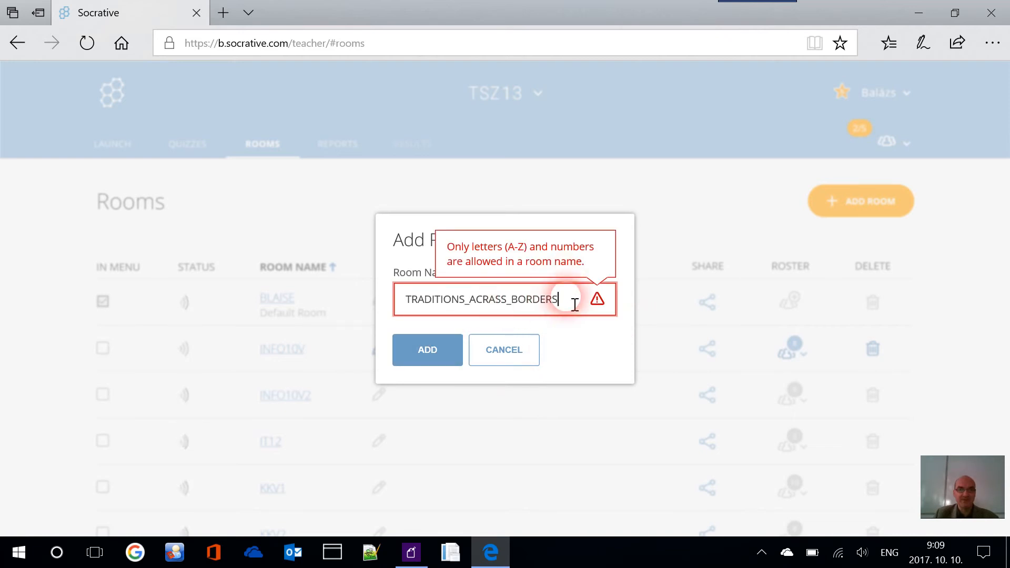
{"action": "key", "text": "BackSpace"}
{"action": "key", "text": "BackSpace"}
{"action": "key", "text": "BackSpace"}
{"action": "key", "text": "BackSpace"}
{"action": "key", "text": "BackSpace"}
{"action": "key", "text": "BackSpace"}
{"action": "key", "text": "BackSpace"}
{"action": "key", "text": "BackSpace"}
{"action": "key", "text": "BackSpace"}
{"action": "key", "text": "BackSpace"}
{"action": "key", "text": "BackSpace"}
{"action": "key", "text": "BackSpace"}
{"action": "key", "text": "BackSpace"}
{"action": "key", "text": "BackSpace"}
{"action": "key", "text": "BackSpace"}
{"action": "key", "text": "BackSpace"}
{"action": "key", "text": "BackSpace"}
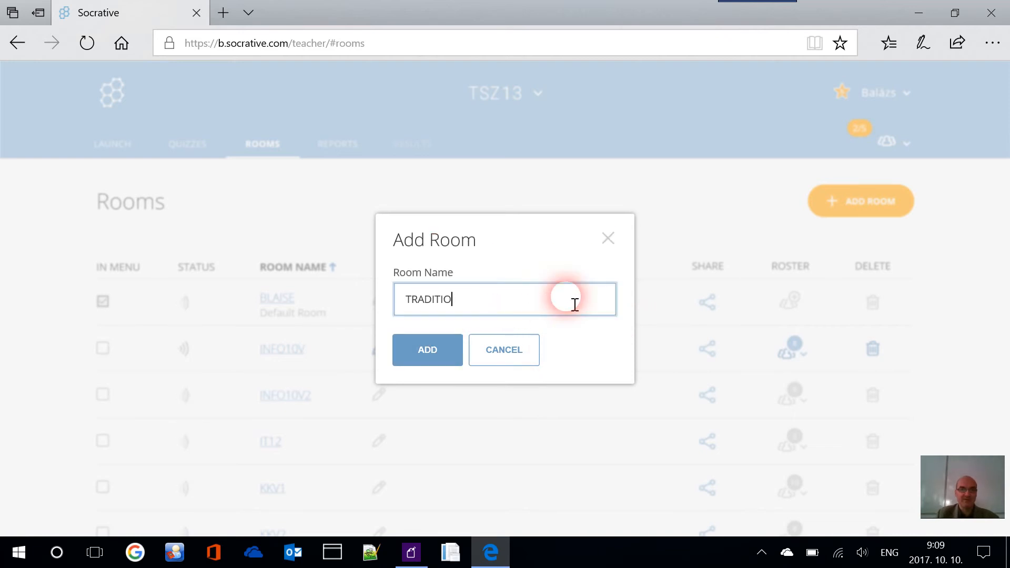
{"action": "type", "text": "NS"}
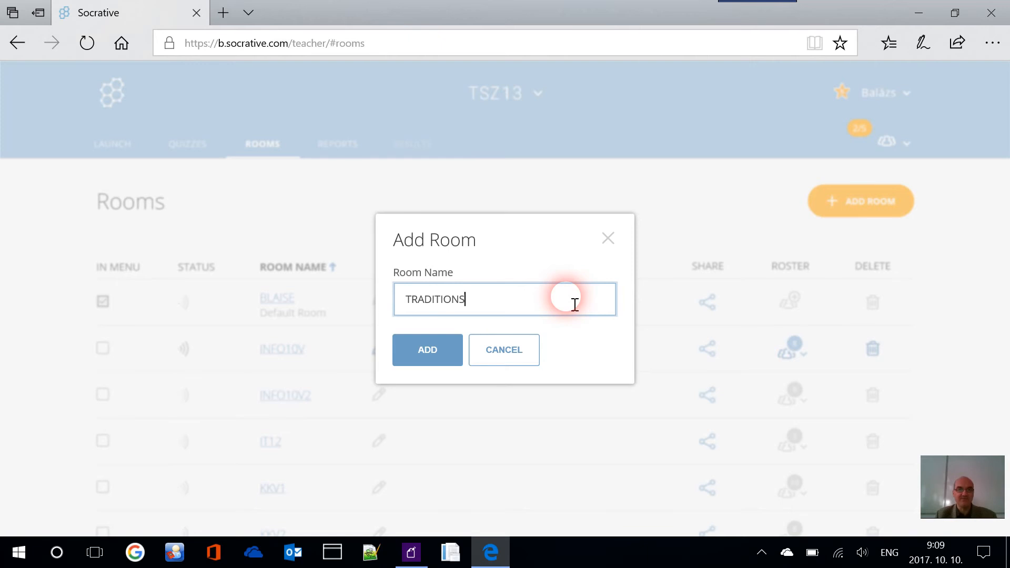
{"action": "key", "text": "Return"}
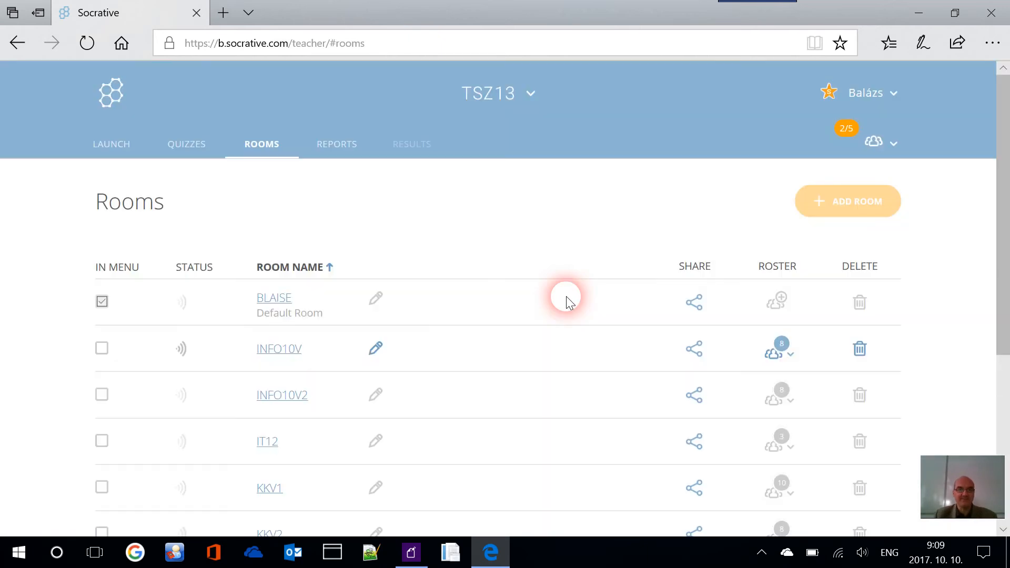
Download the XLSX roster template for TRADITIONS, save it, and show its folder
{"action": "scroll", "coordinate": [463, 310], "scroll_direction": "down", "scroll_amount": 5}
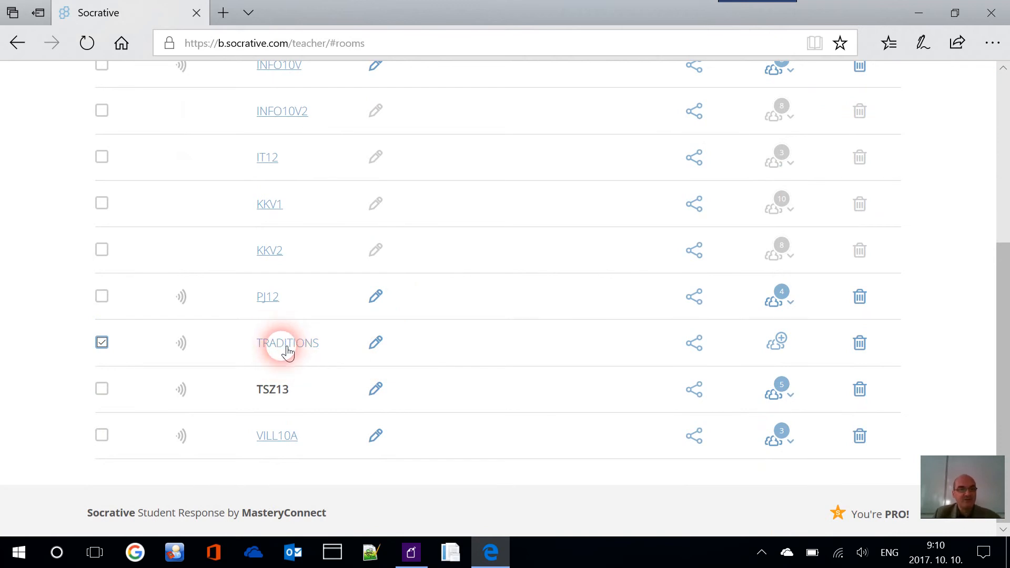
{"action": "left_click", "coordinate": [781, 345]}
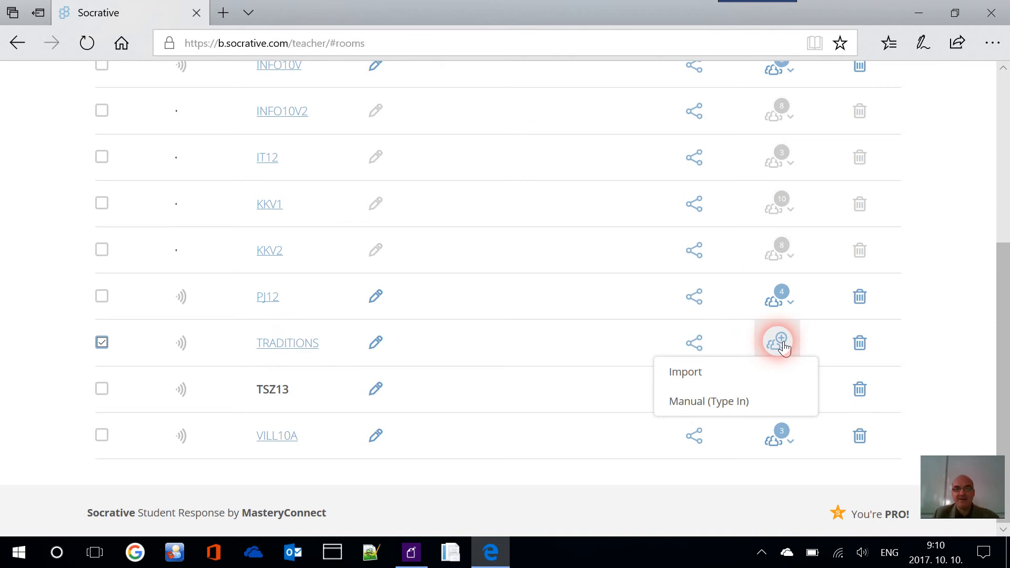
{"action": "left_click", "coordinate": [732, 375]}
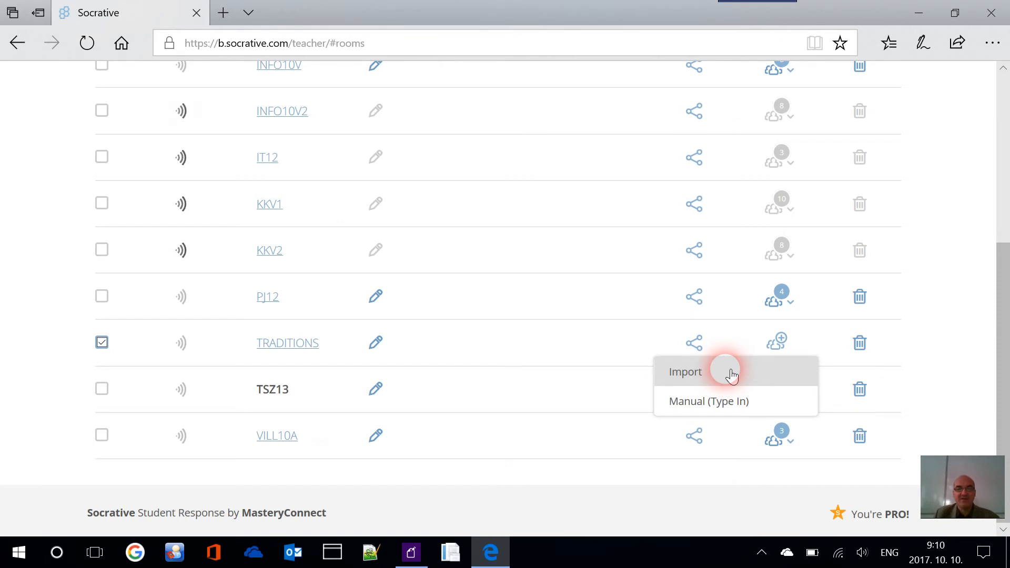
{"action": "left_click", "coordinate": [732, 375]}
{"action": "left_click", "coordinate": [509, 355]}
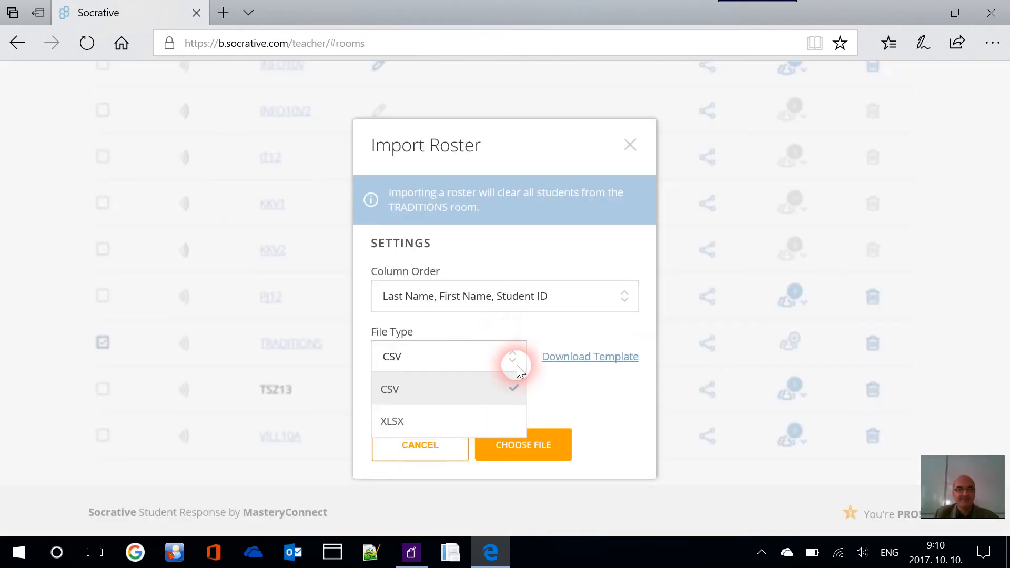
{"action": "left_click", "coordinate": [467, 423]}
{"action": "left_click", "coordinate": [611, 365]}
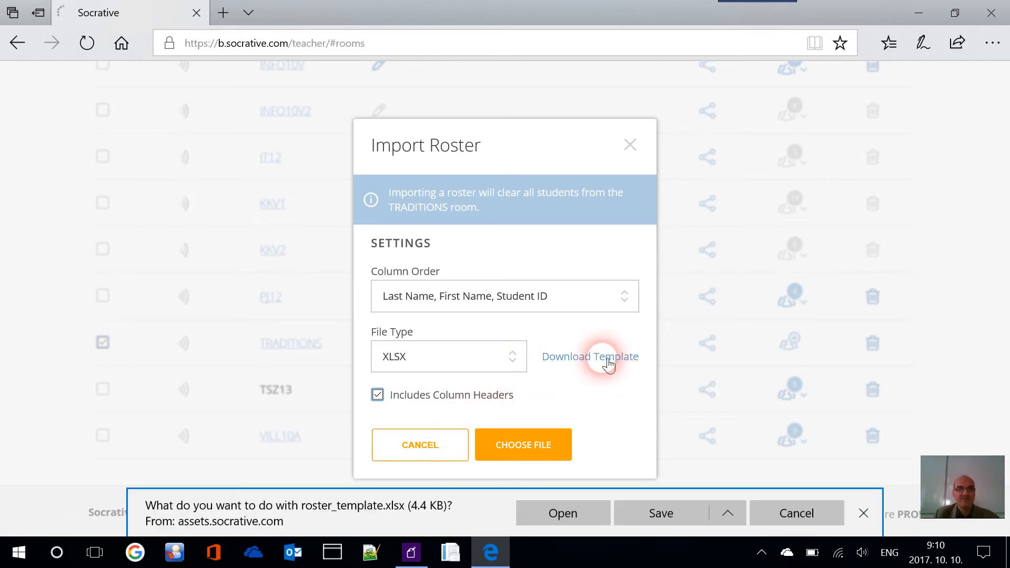
{"action": "left_click", "coordinate": [673, 514]}
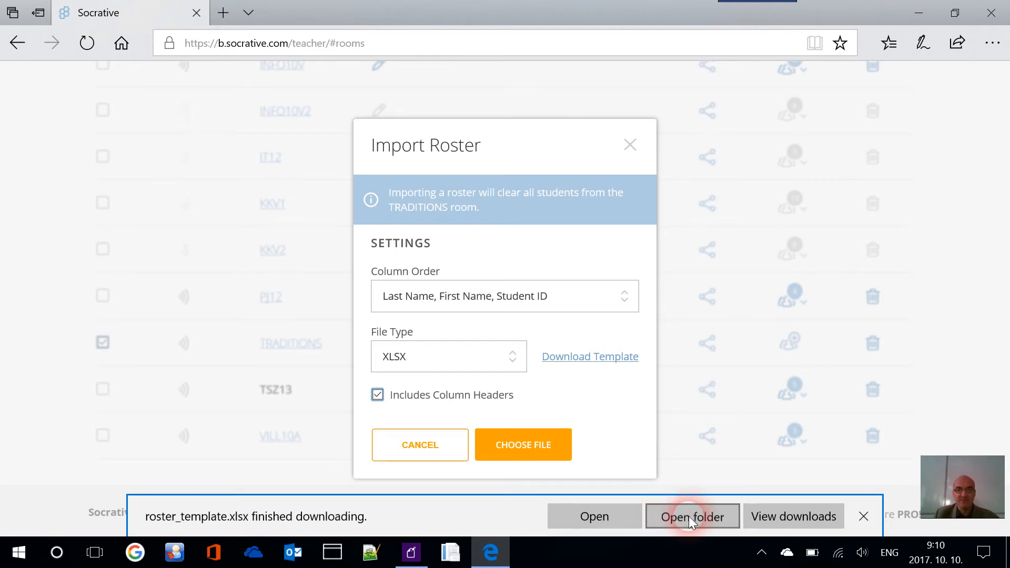
{"action": "left_click", "coordinate": [681, 516]}
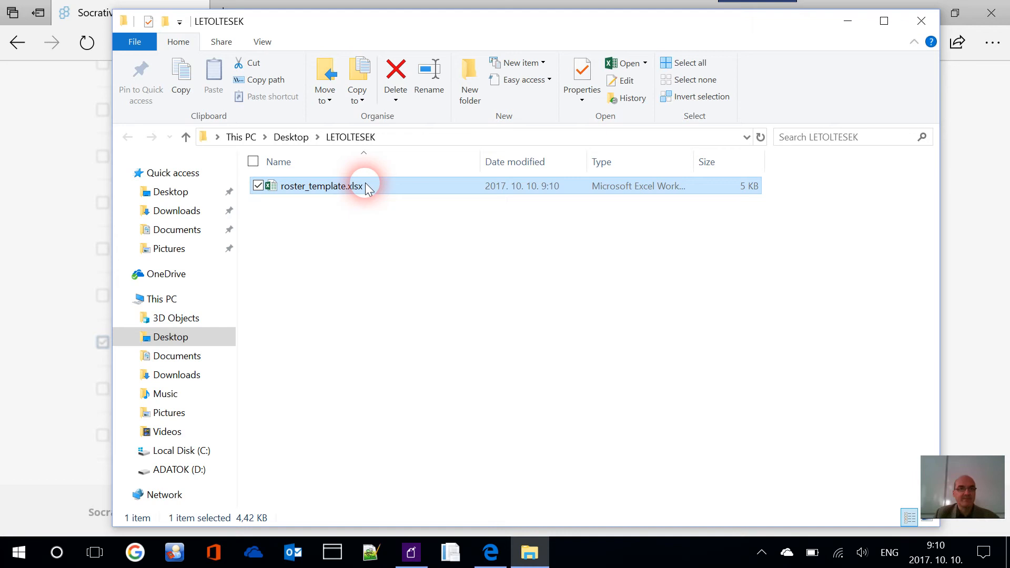
Open roster_template.xlsx from the LETOLTESEK folder in Excel
{"action": "double_click", "coordinate": [365, 186]}
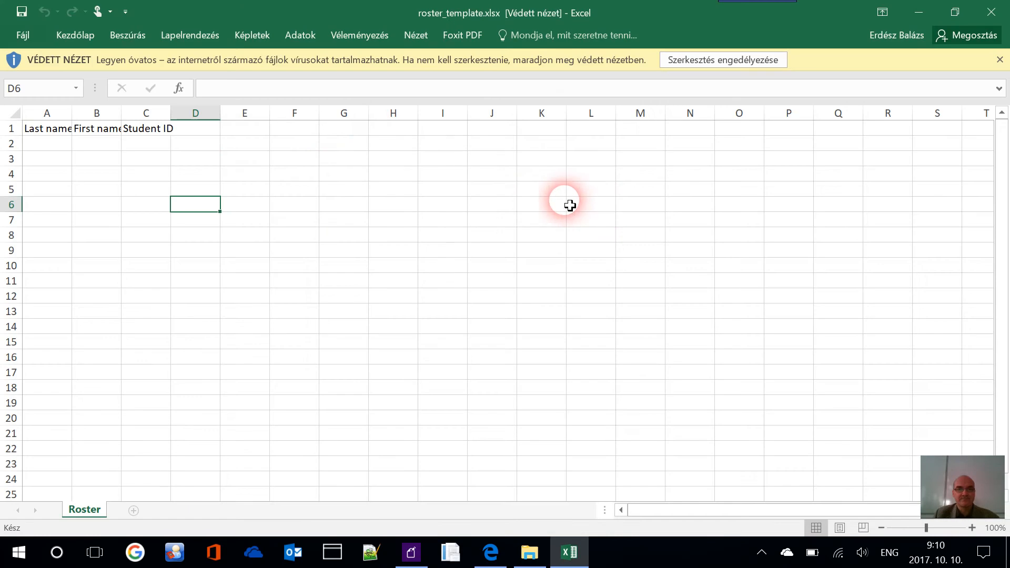
Enable editing and autofit columns A–C to the Last name, First name and Student ID headers
{"action": "left_click", "coordinate": [705, 59]}
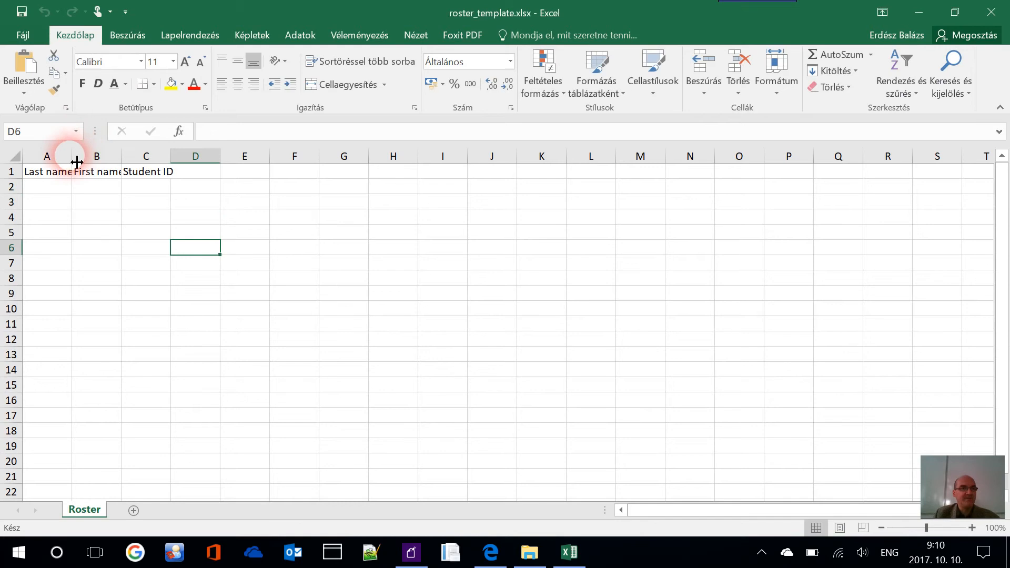
{"action": "double_click", "coordinate": [79, 161]}
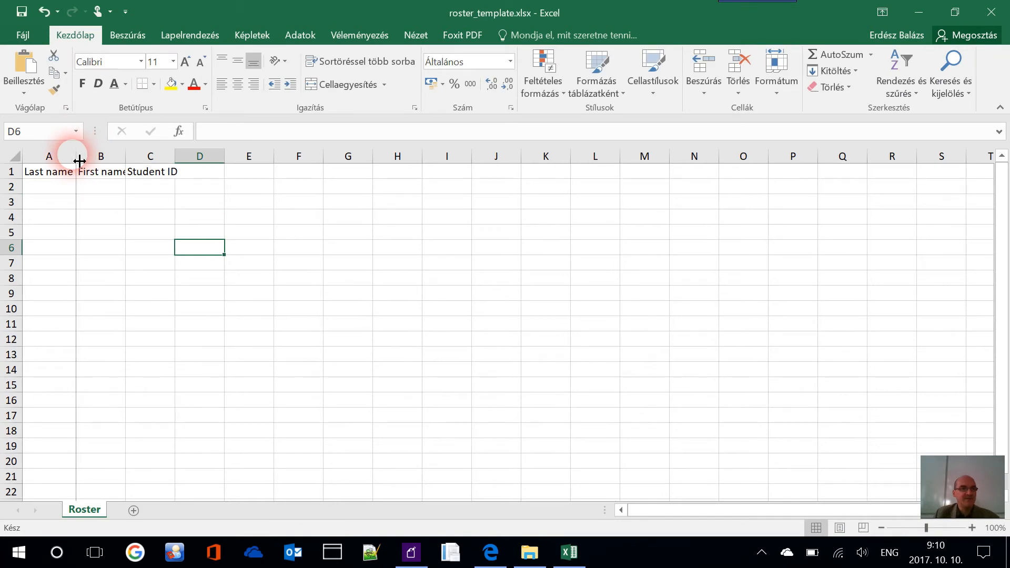
{"action": "double_click", "coordinate": [127, 158]}
{"action": "double_click", "coordinate": [181, 158]}
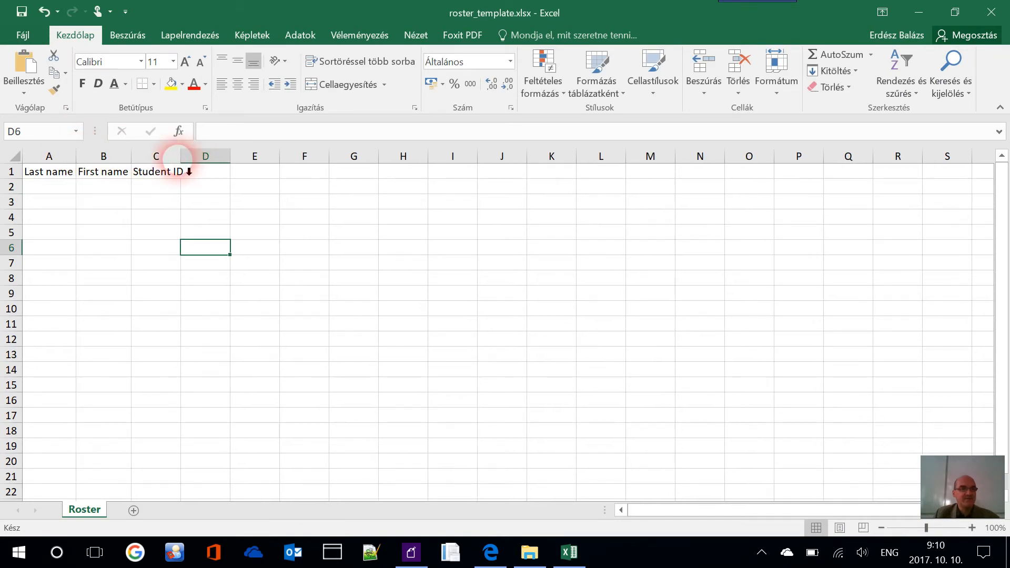
Enter the first student's last name, first name and student ID in row 2
{"action": "left_click", "coordinate": [69, 187]}
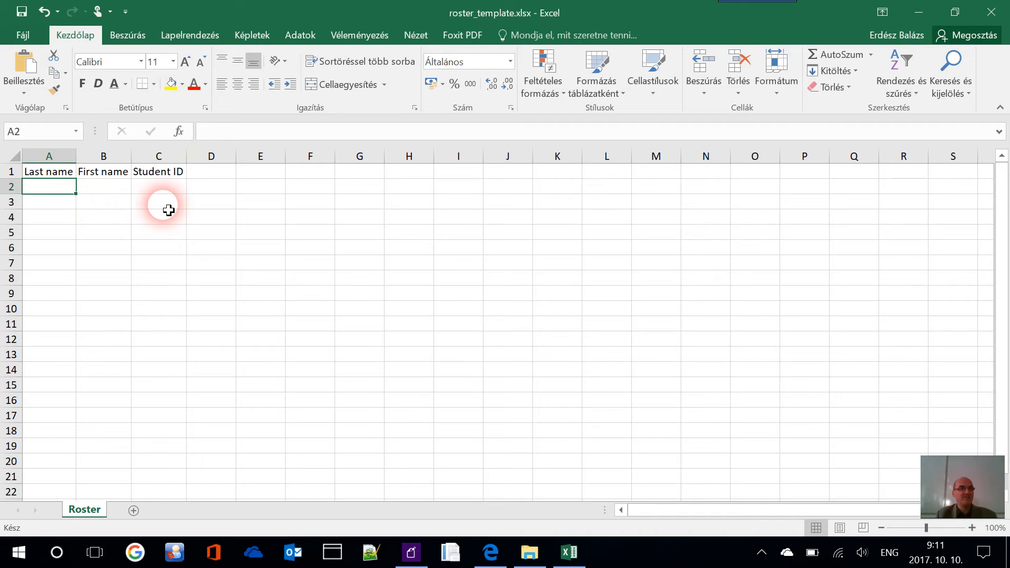
{"action": "key", "text": "BackSpace"}
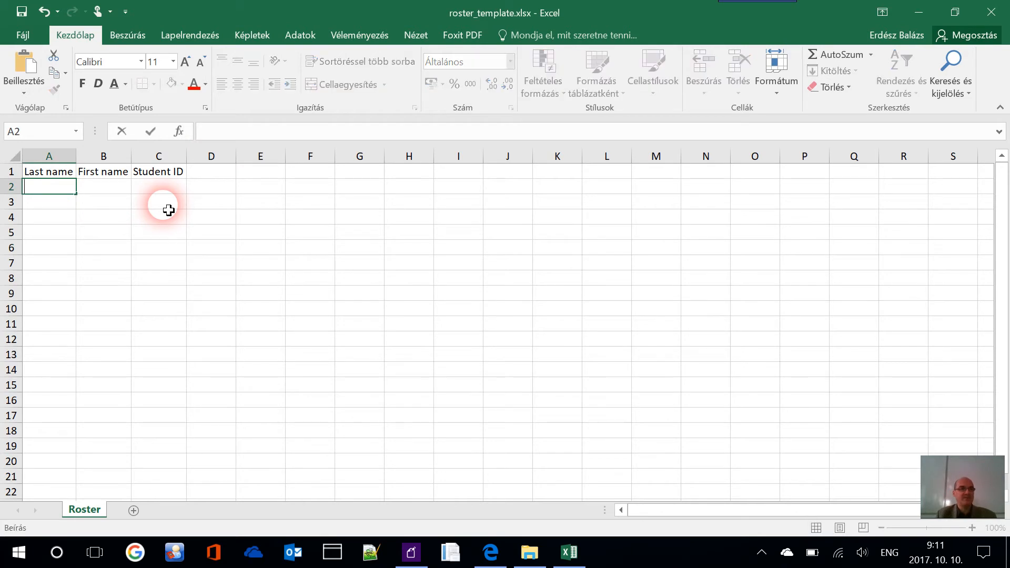
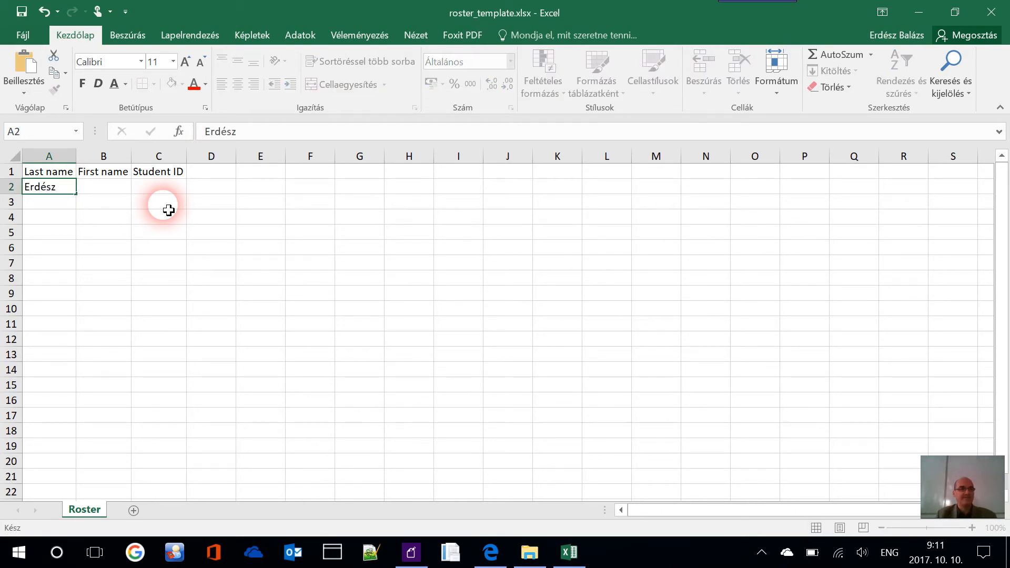
{"action": "key", "text": "Tab"}
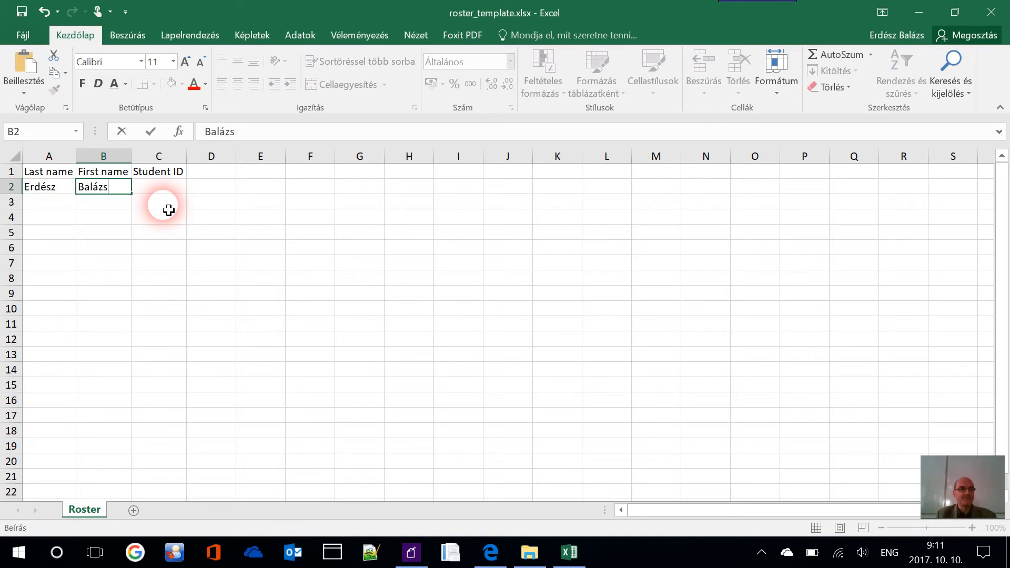
{"action": "key", "text": "Tab"}
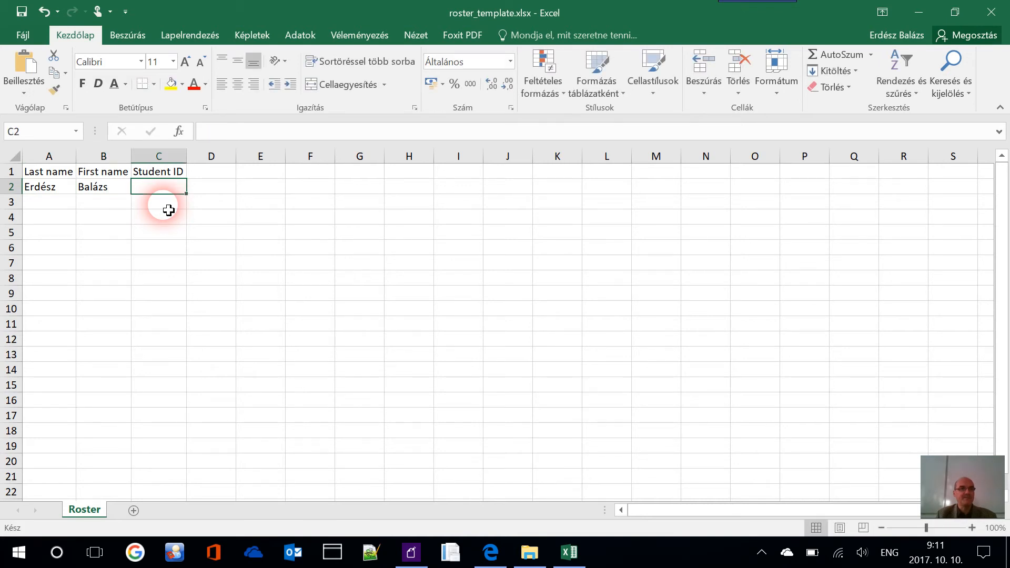
{"action": "type", "text": "EB"}
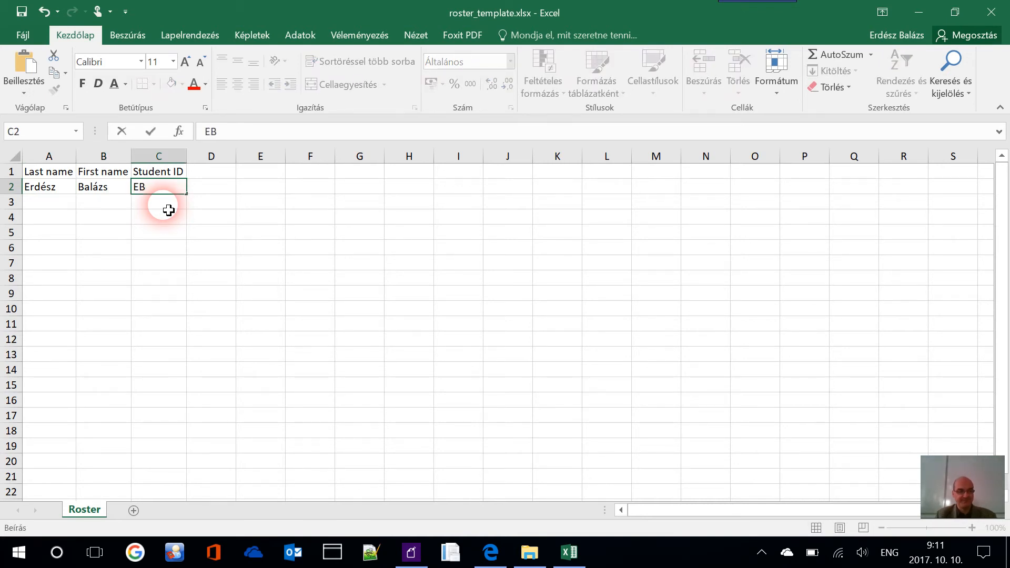
{"action": "type", "text": "01"}
{"action": "key", "text": "Return"}
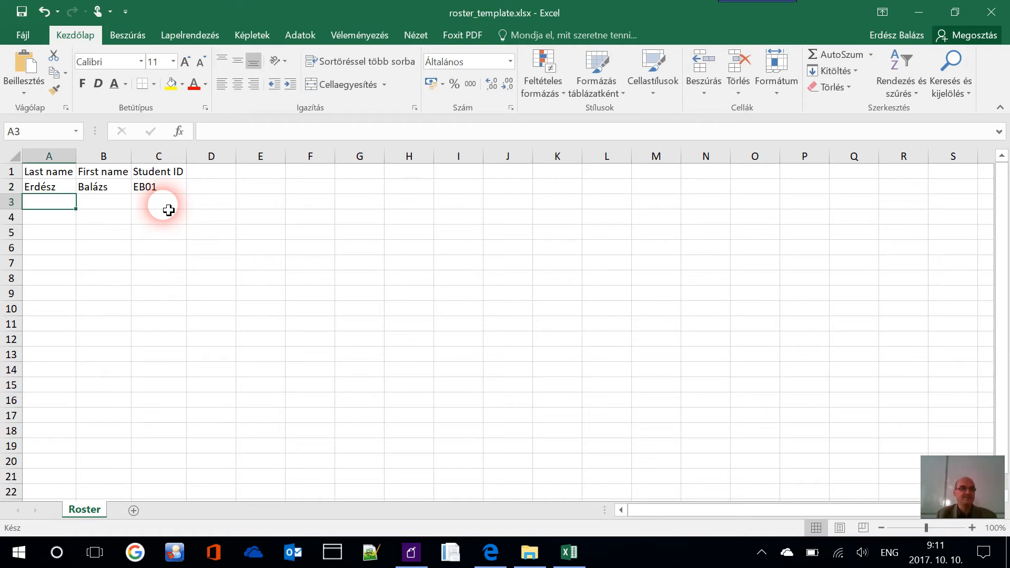
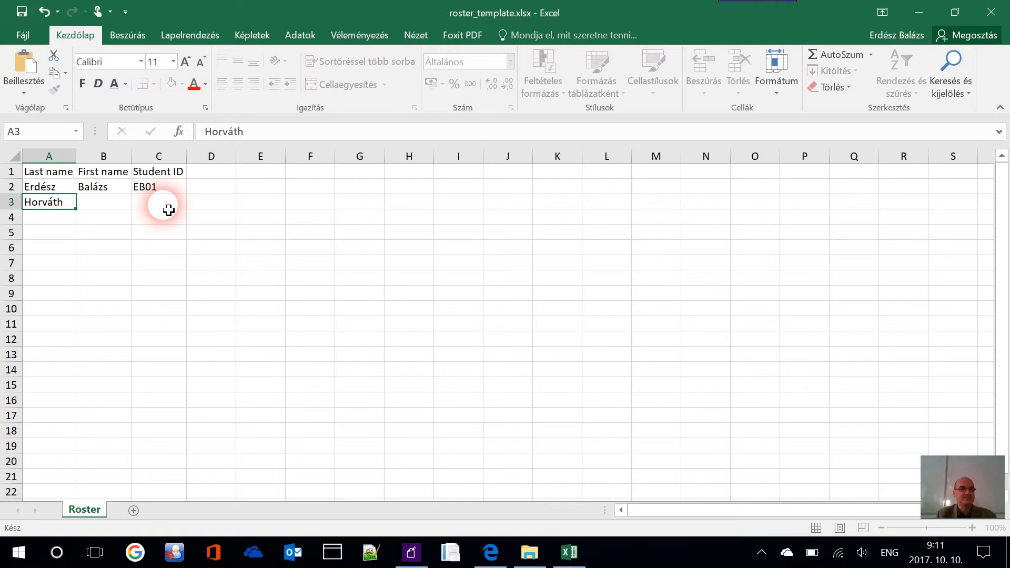
Enter the second and third students' last names, first names and IDs in rows 3–4
{"action": "key", "text": "Tab"}
{"action": "left_click", "coordinate": [167, 206]}
{"action": "type", "text": "HK"}
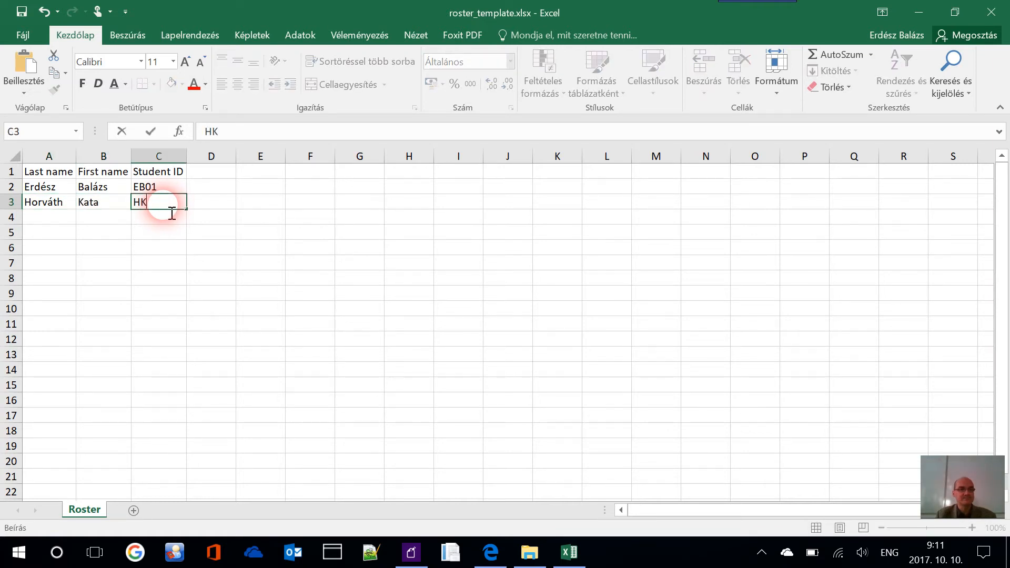
{"action": "type", "text": "02"}
{"action": "key", "text": "Return"}
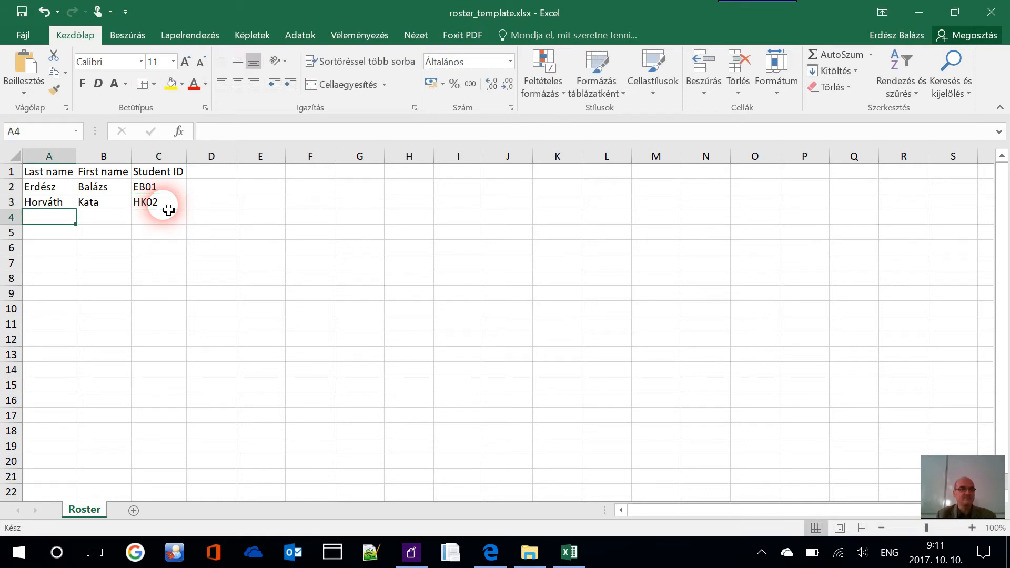
{"action": "type", "text": "B"}
{"action": "type", "text": "Gerlai"}
{"action": "key", "text": "Tab"}
{"action": "type", "text": "GBog"}
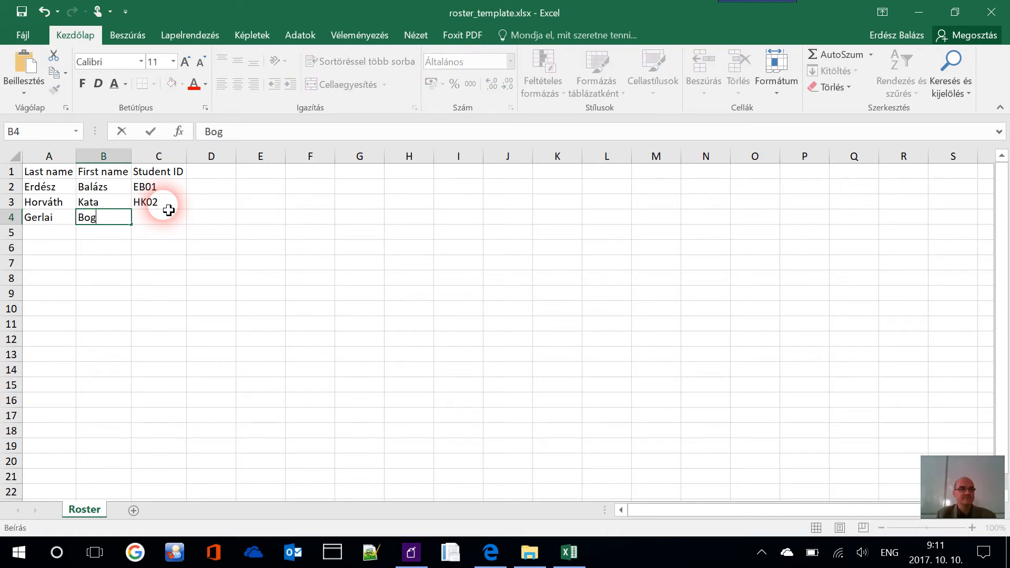
{"action": "key", "text": "Tab"}
{"action": "type", "text": "GB"}
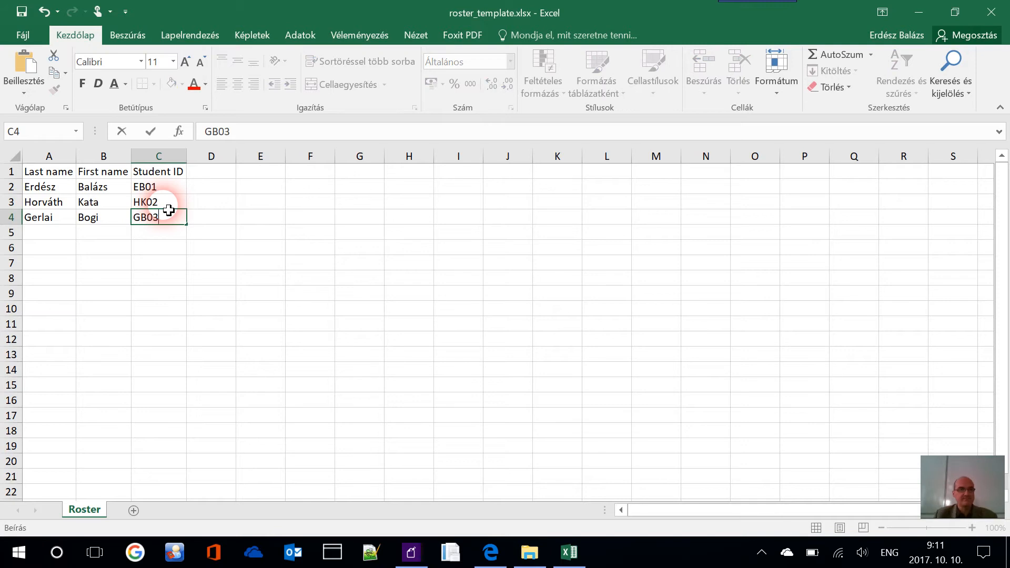
{"action": "left_click", "coordinate": [50, 173]}
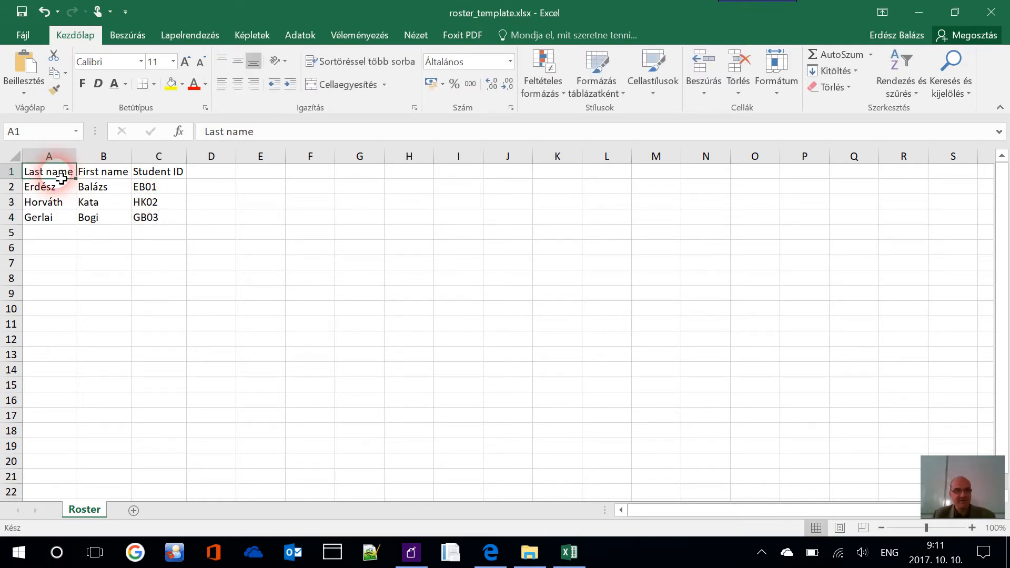
Close Excel, File Explorer and the Import Roster dialog
{"action": "left_click", "coordinate": [993, 10]}
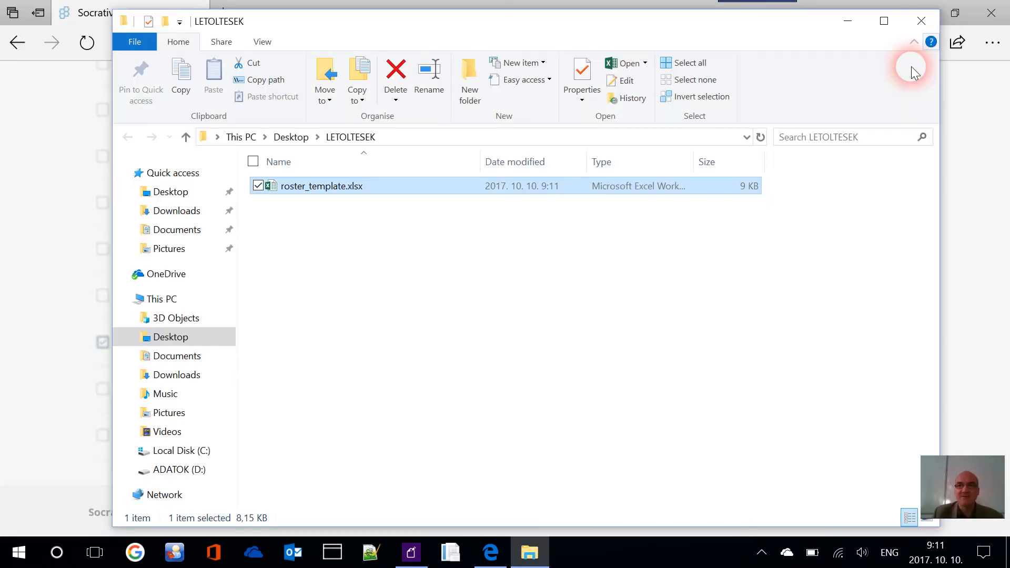
{"action": "left_click", "coordinate": [921, 21]}
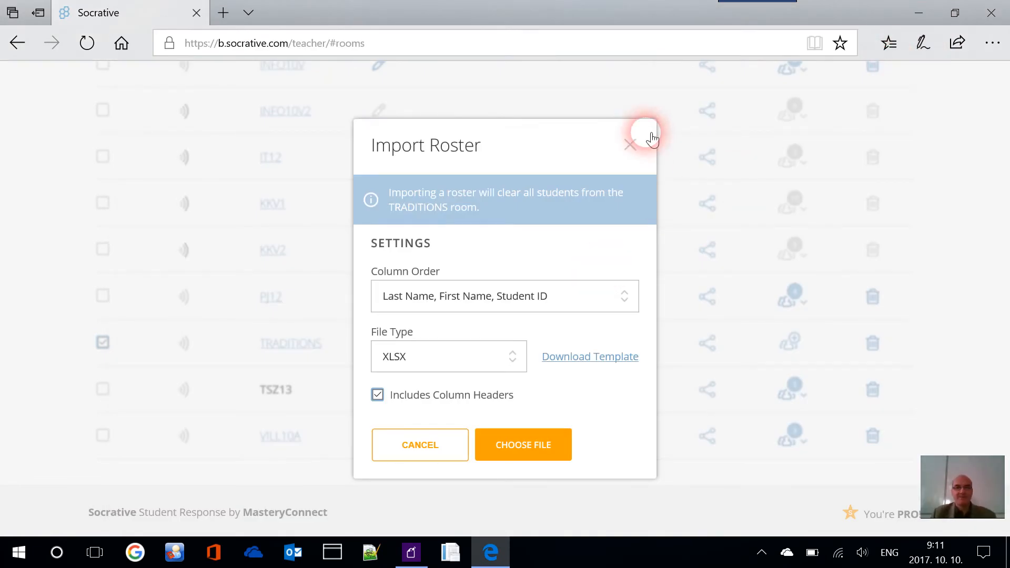
{"action": "left_click", "coordinate": [631, 145]}
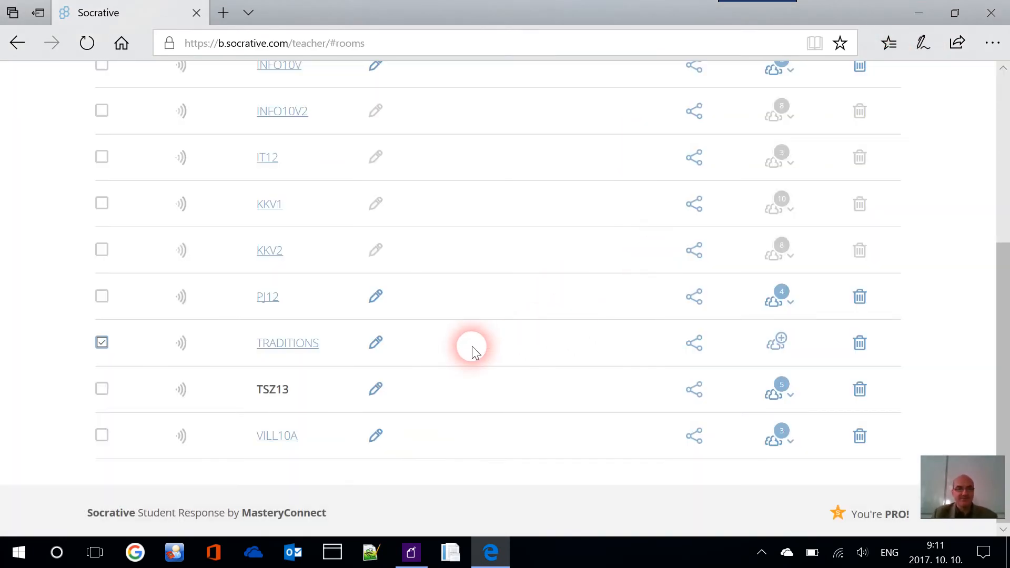
Make TRADITIONS the active room and return to the Rooms list
{"action": "left_click", "coordinate": [304, 338]}
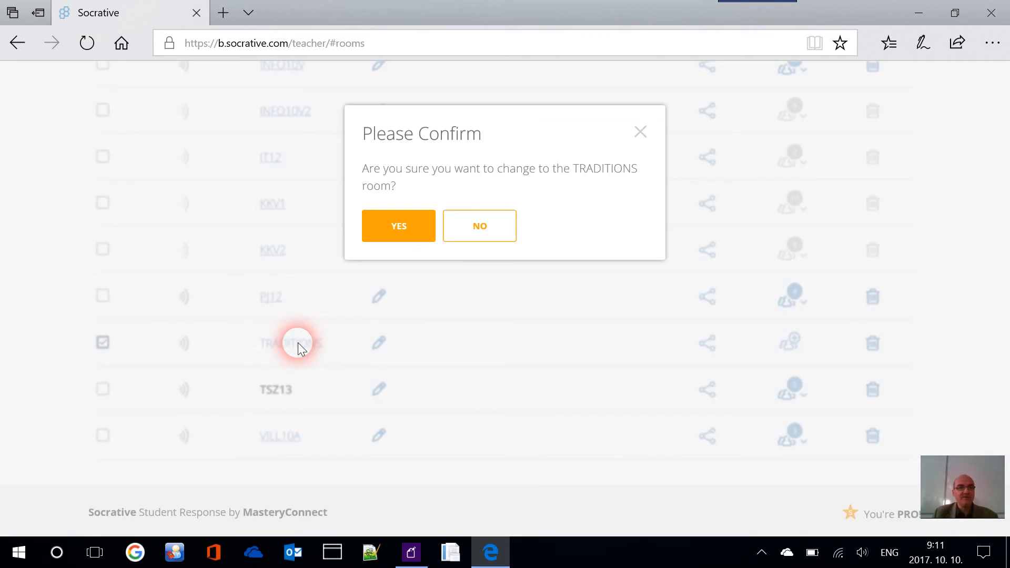
{"action": "left_click", "coordinate": [401, 230]}
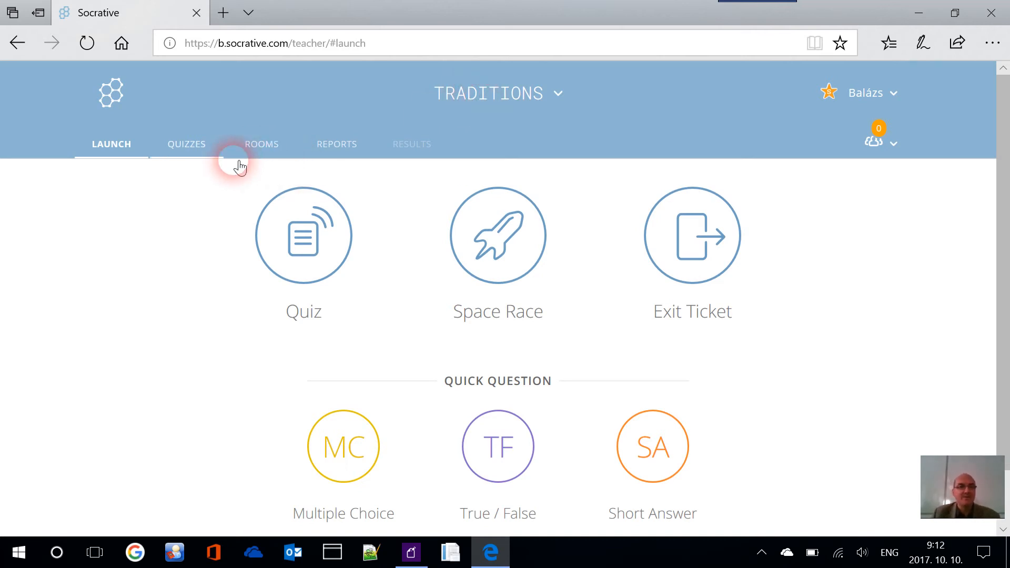
{"action": "left_click", "coordinate": [258, 150]}
Open the roster Import option for TRADITIONS, cancelling the first file picker
{"action": "scroll", "coordinate": [496, 250], "scroll_direction": "down", "scroll_amount": 5}
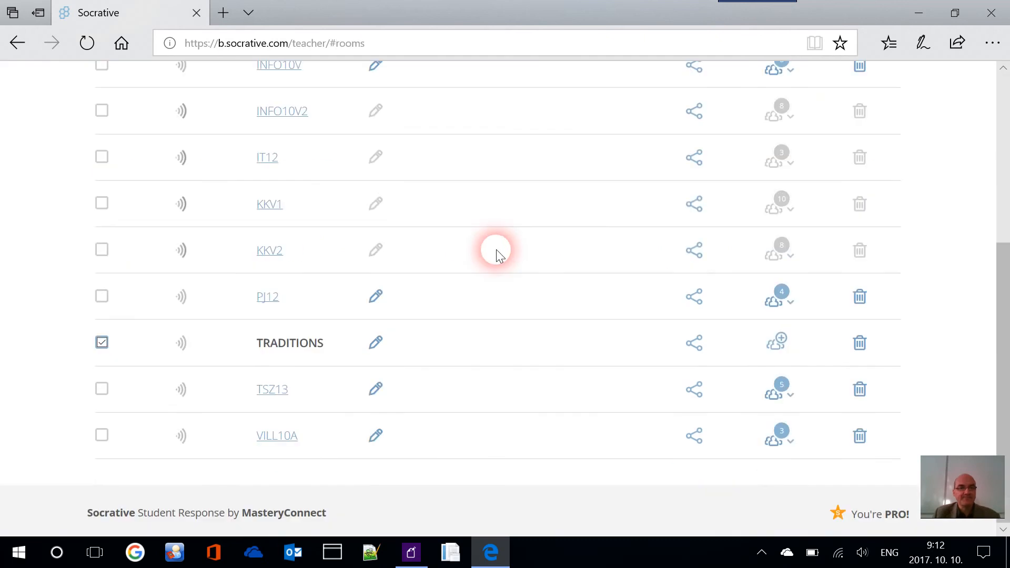
{"action": "left_click", "coordinate": [784, 348]}
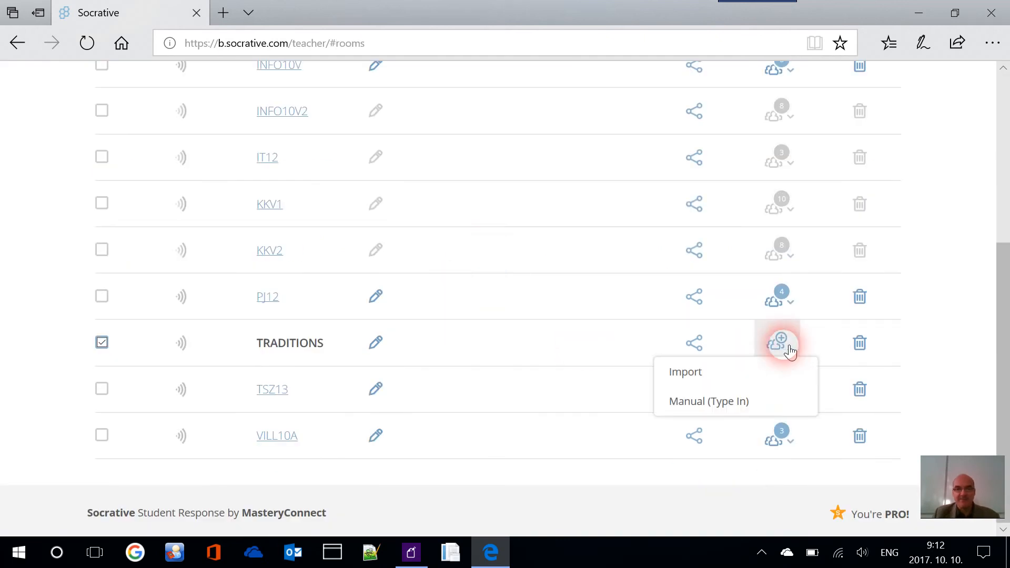
{"action": "left_click", "coordinate": [687, 372]}
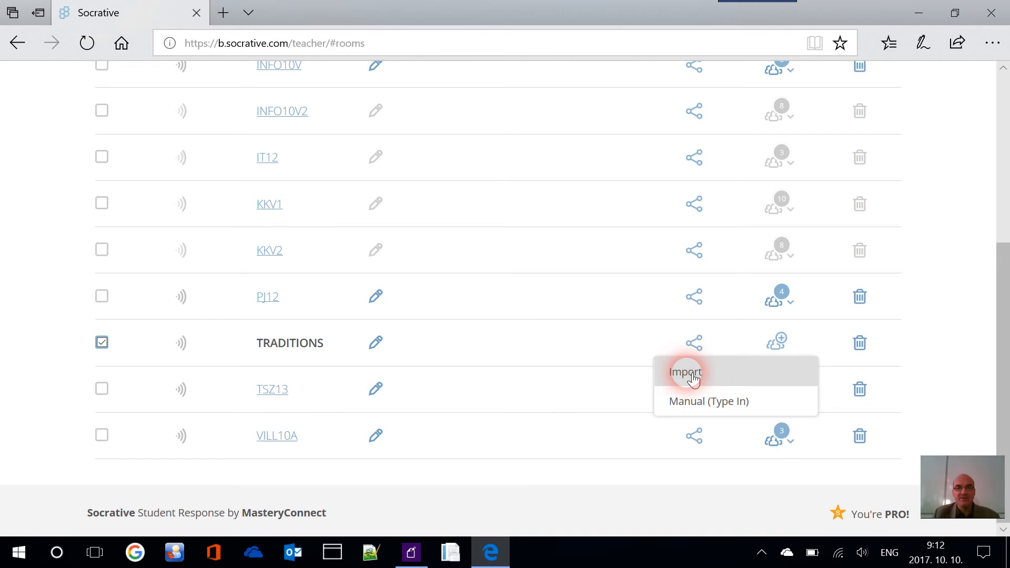
{"action": "left_click", "coordinate": [691, 376]}
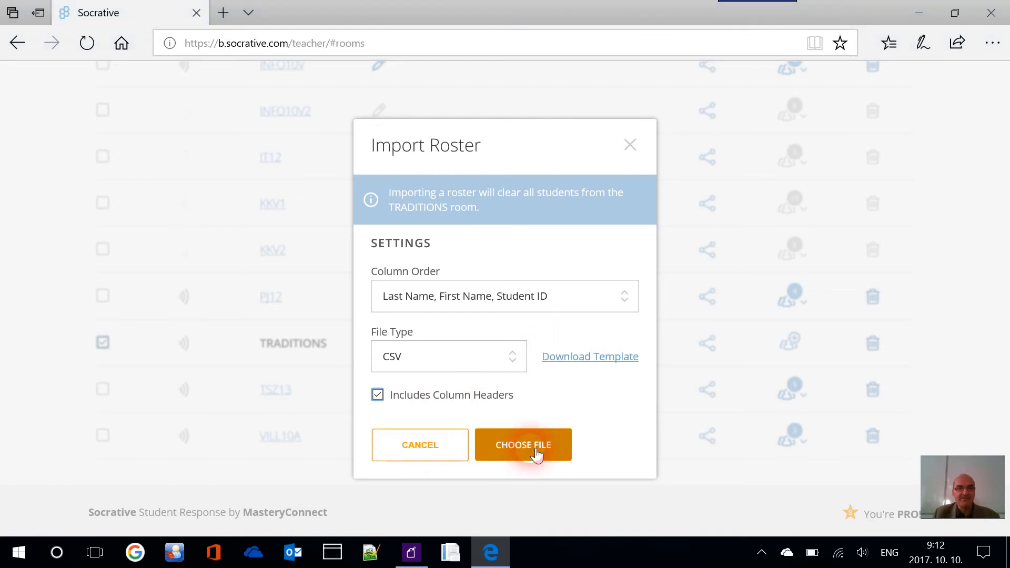
{"action": "left_click", "coordinate": [689, 394]}
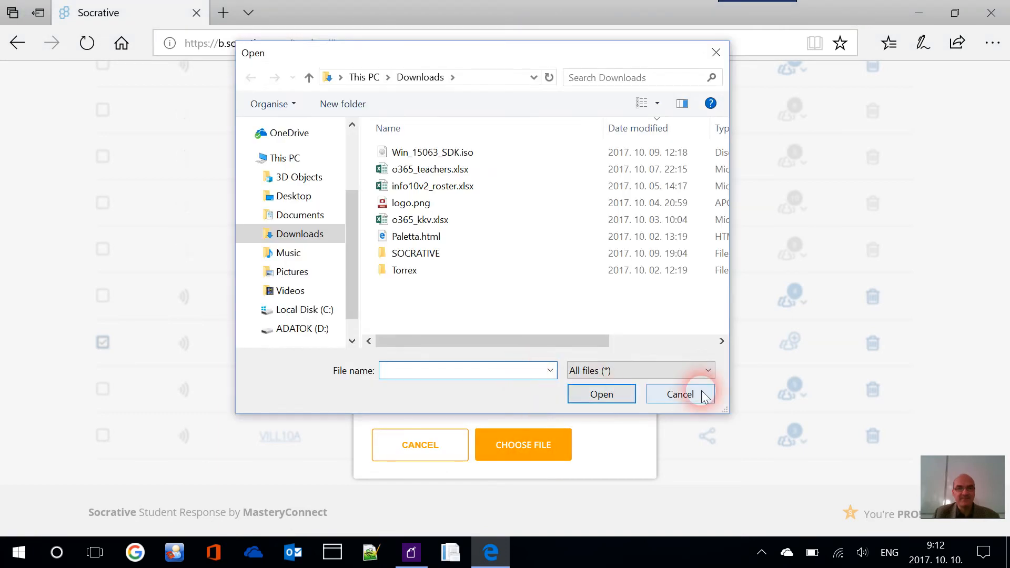
Set file type to XLSX and upload Desktop\LETOLTESEK\roster_template.xlsx
{"action": "left_click", "coordinate": [517, 356]}
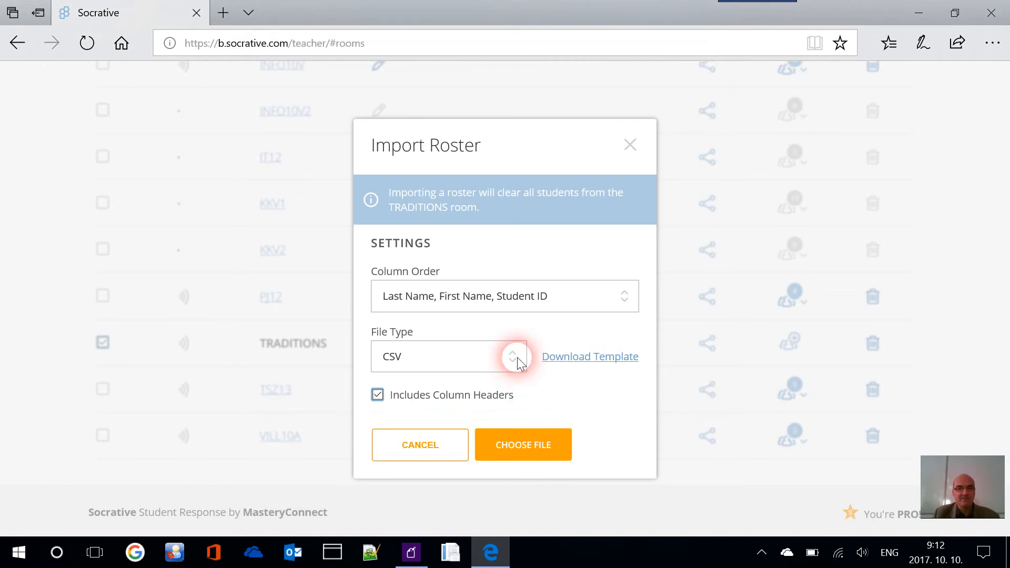
{"action": "left_click", "coordinate": [475, 415]}
{"action": "left_click", "coordinate": [553, 444]}
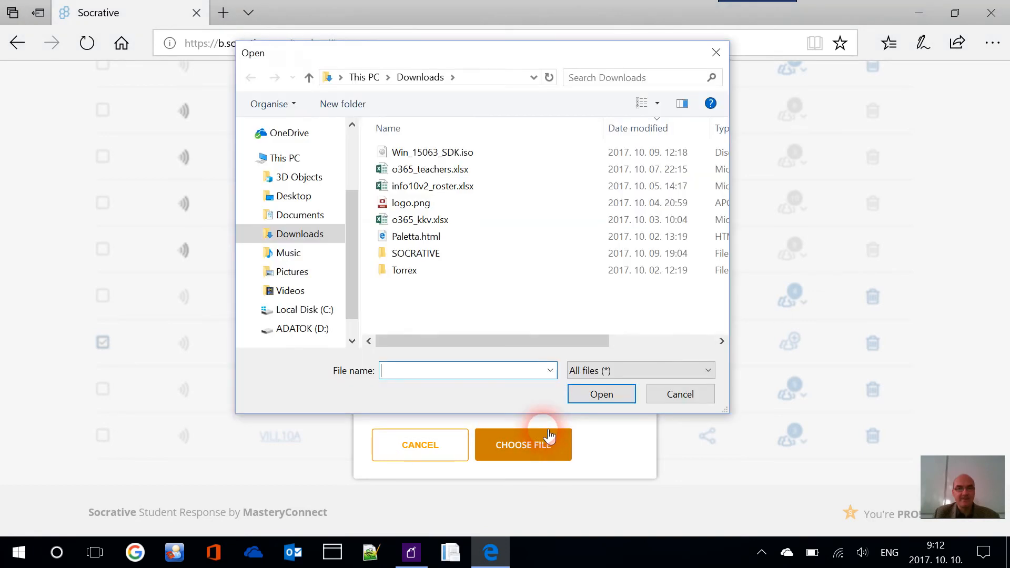
{"action": "left_click", "coordinate": [315, 199]}
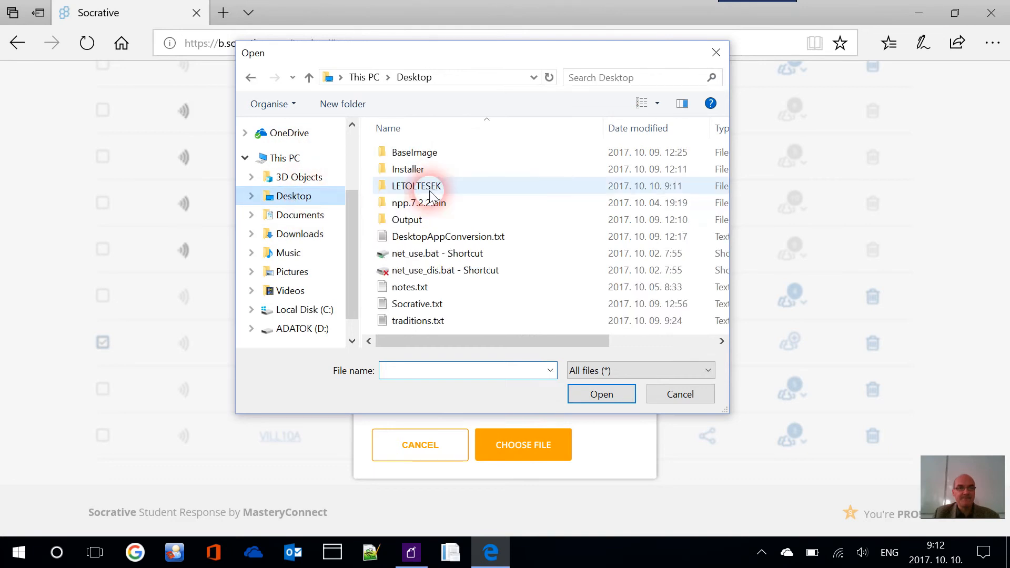
{"action": "double_click", "coordinate": [437, 186]}
{"action": "left_click", "coordinate": [445, 154]}
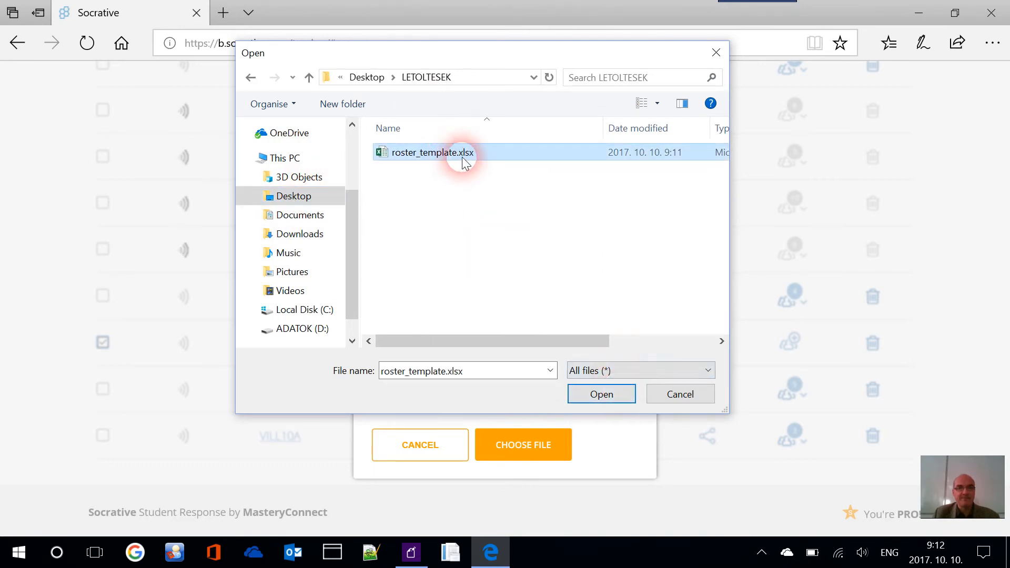
{"action": "left_click", "coordinate": [600, 393]}
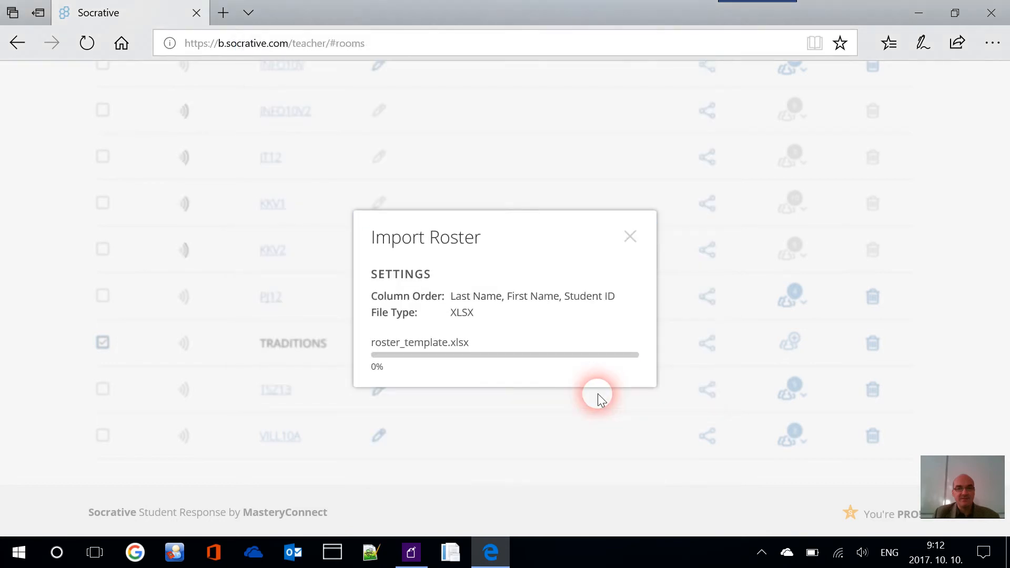
Scroll through the three imported students and collapse and re-expand the TRADITIONS list
{"action": "scroll", "coordinate": [536, 403], "scroll_direction": "down", "scroll_amount": 3}
{"action": "scroll", "coordinate": [536, 401], "scroll_direction": "down", "scroll_amount": 2}
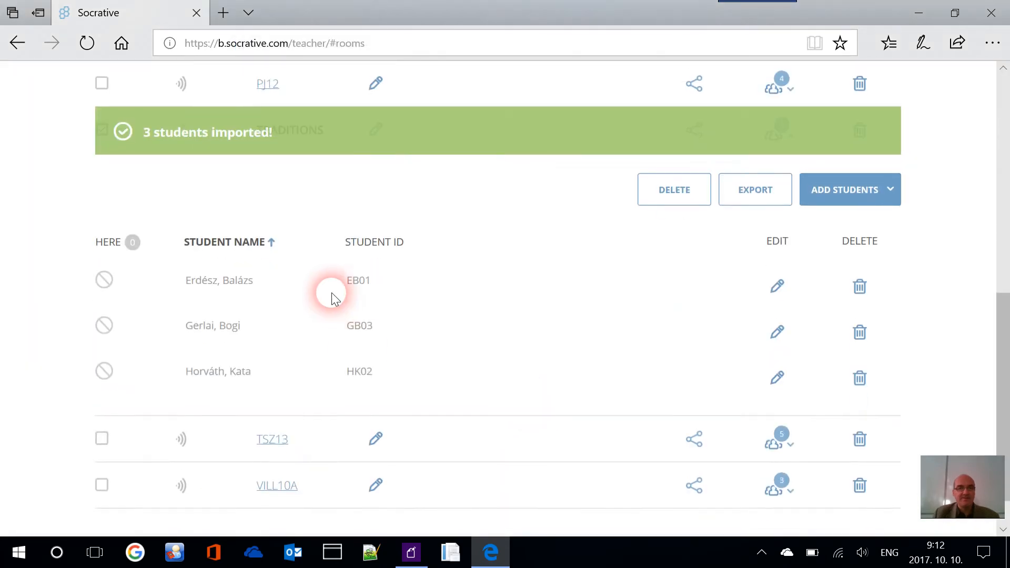
{"action": "scroll", "coordinate": [226, 209], "scroll_direction": "up", "scroll_amount": 2}
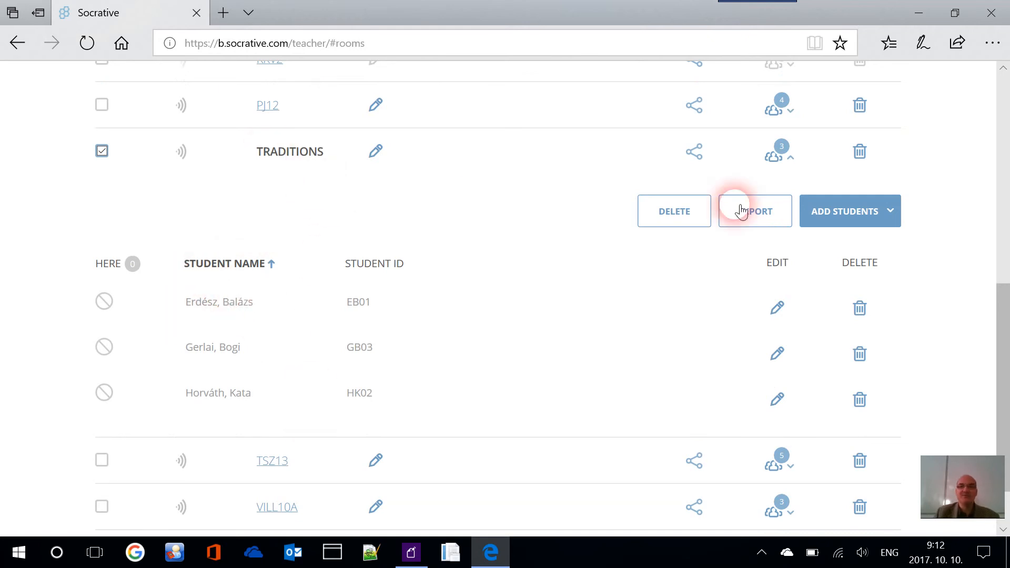
{"action": "left_click", "coordinate": [798, 159]}
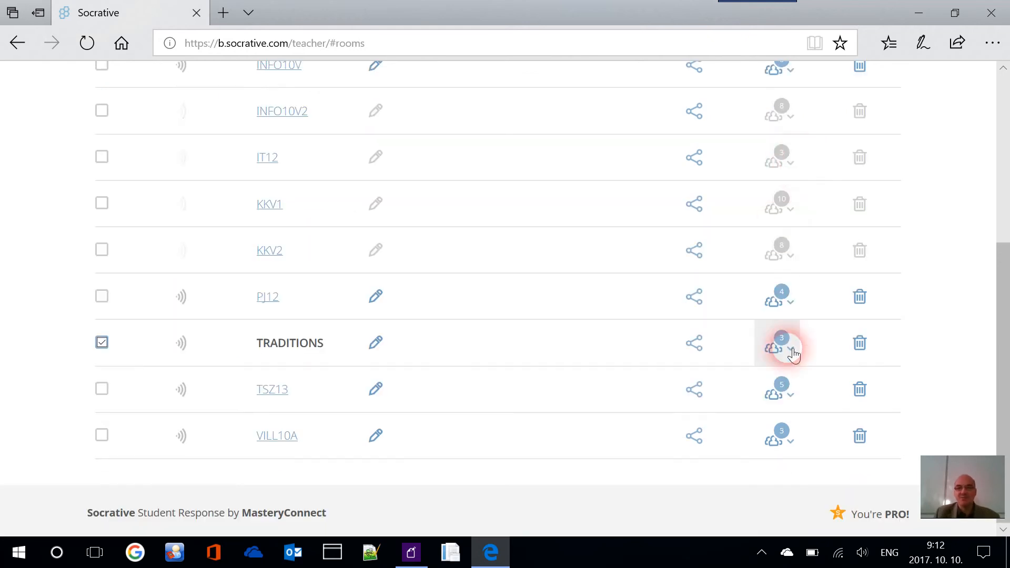
{"action": "left_click", "coordinate": [791, 351]}
{"action": "left_click", "coordinate": [792, 352]}
{"action": "left_click", "coordinate": [790, 350]}
Choose Add Multiple Students from the ADD STUDENTS options for TRADITIONS
{"action": "scroll", "coordinate": [787, 347], "scroll_direction": "down", "scroll_amount": 3}
{"action": "left_click", "coordinate": [889, 268]}
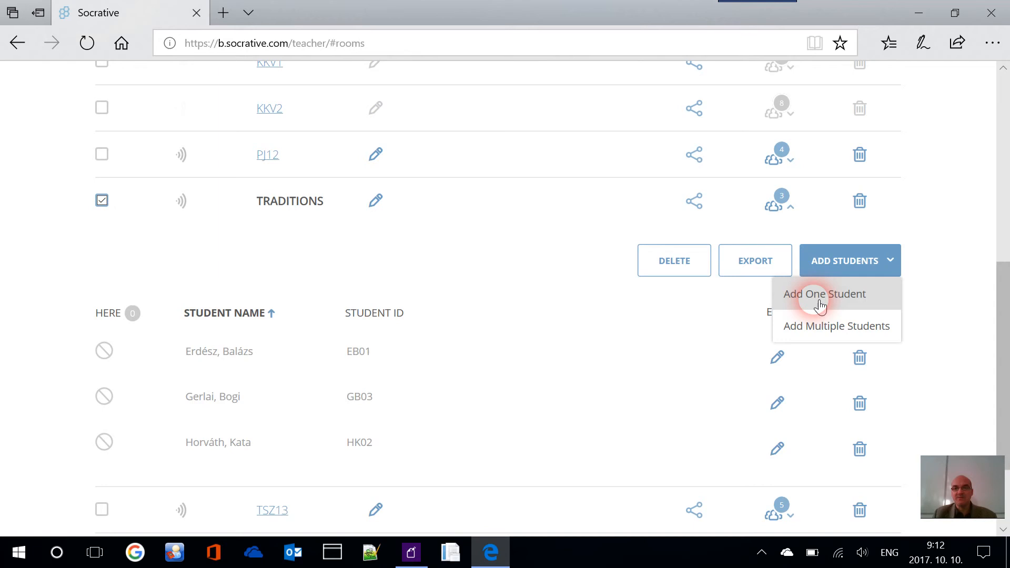
{"action": "left_click", "coordinate": [827, 330]}
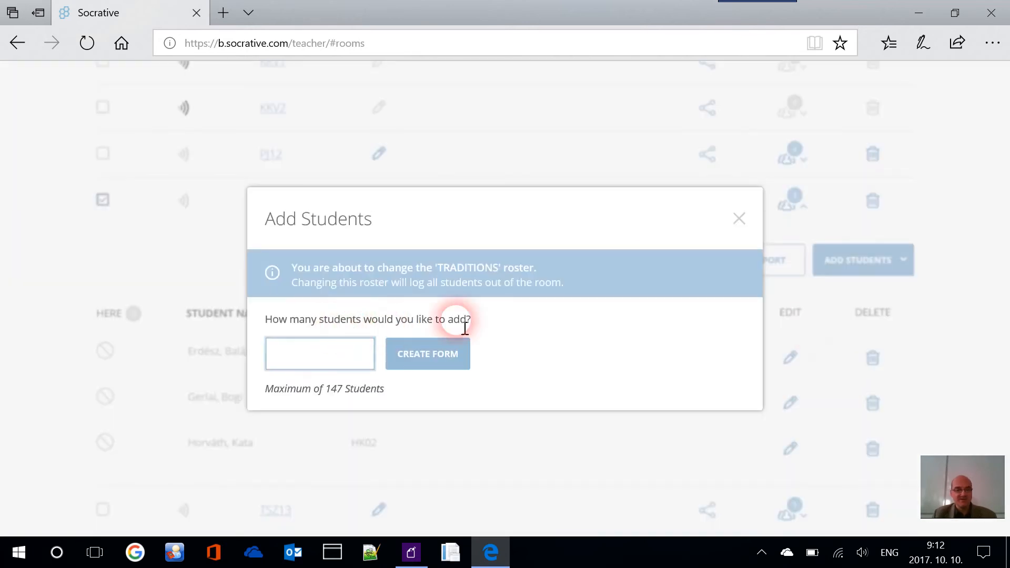
Create entry rows for 2 students and fill in the first student's last name, first name and ID
{"action": "type", "text": "2"}
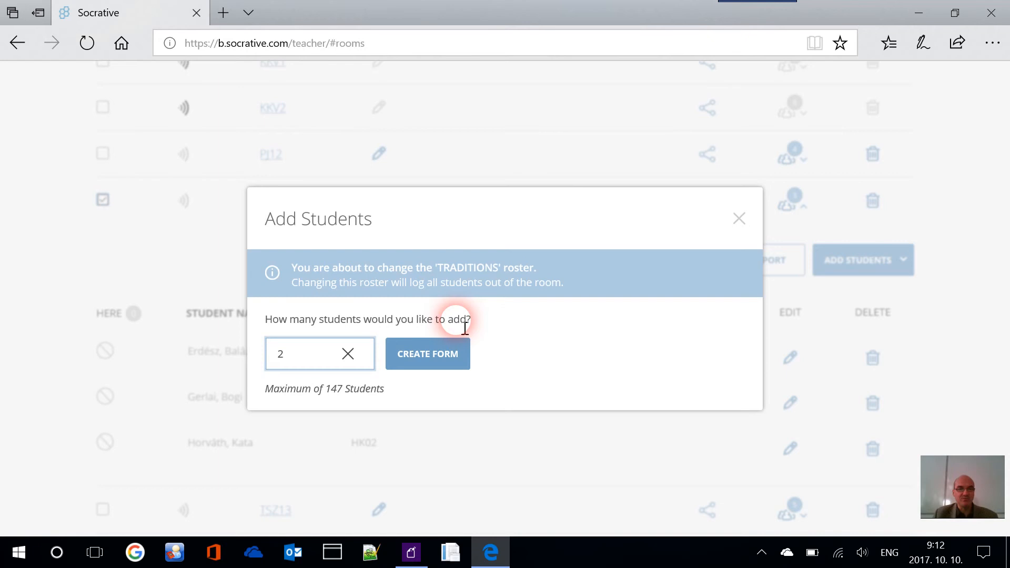
{"action": "left_click", "coordinate": [447, 352]}
{"action": "left_click", "coordinate": [388, 291]}
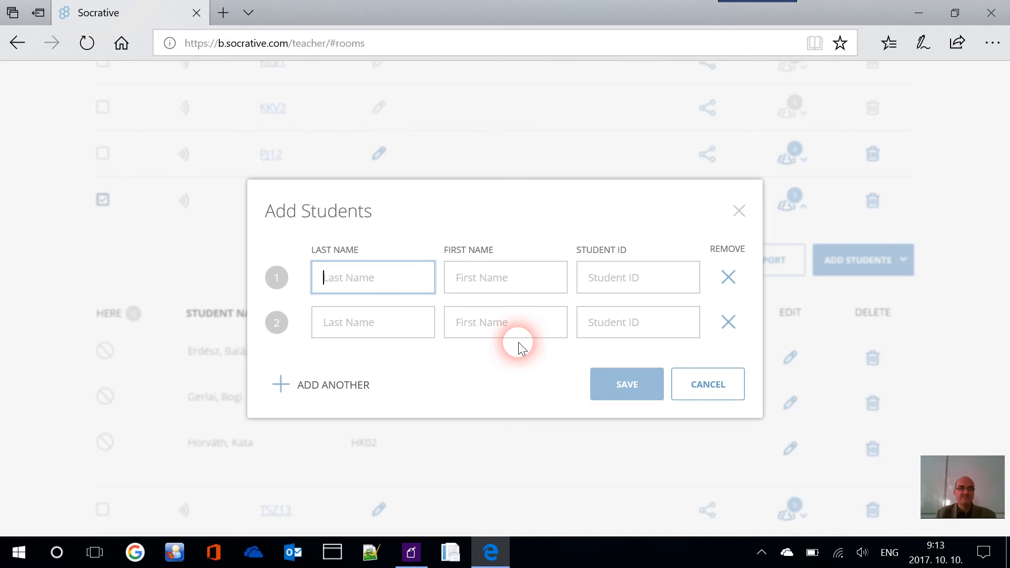
{"action": "key", "text": "Tab"}
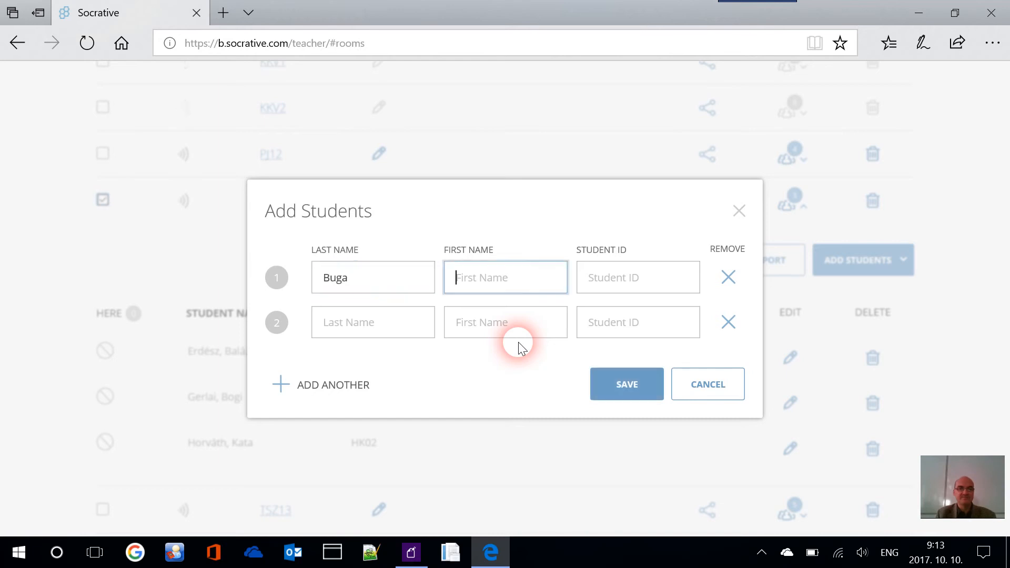
{"action": "key", "text": "Tab"}
{"action": "type", "text": "B"}
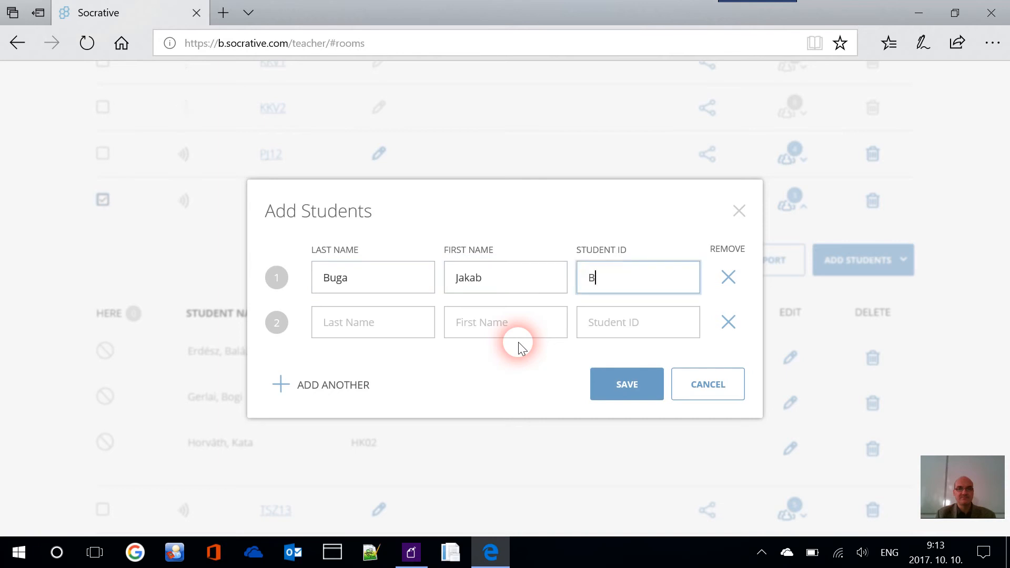
{"action": "type", "text": "J04"}
Enter the second student's last name, first name and student ID, then save both
{"action": "key", "text": "Tab"}
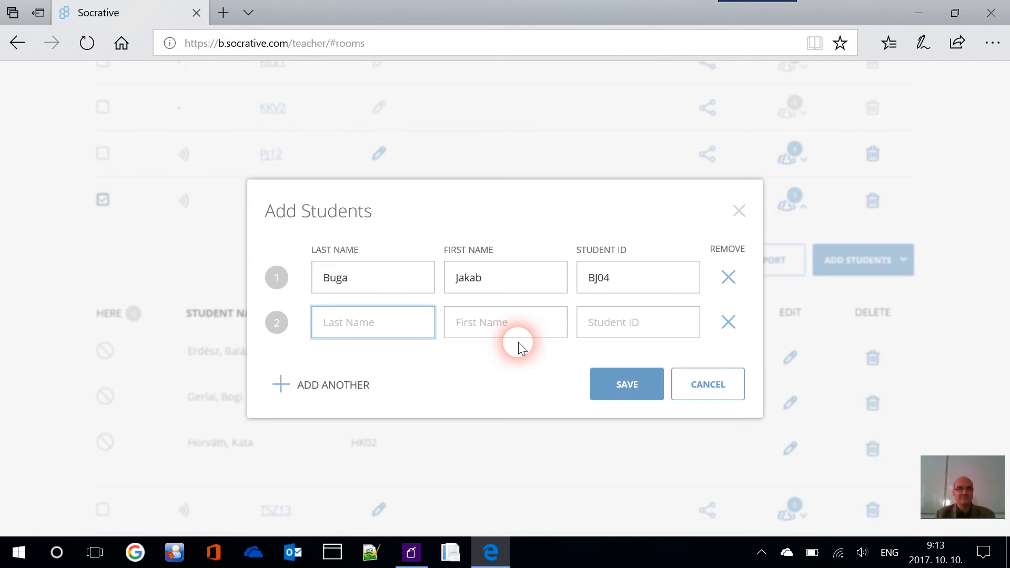
{"action": "type", "text": "Cékla"}
{"action": "key", "text": "Tab"}
{"action": "type", "text": "Cili"}
{"action": "key", "text": "Tab"}
{"action": "type", "text": "CC05"}
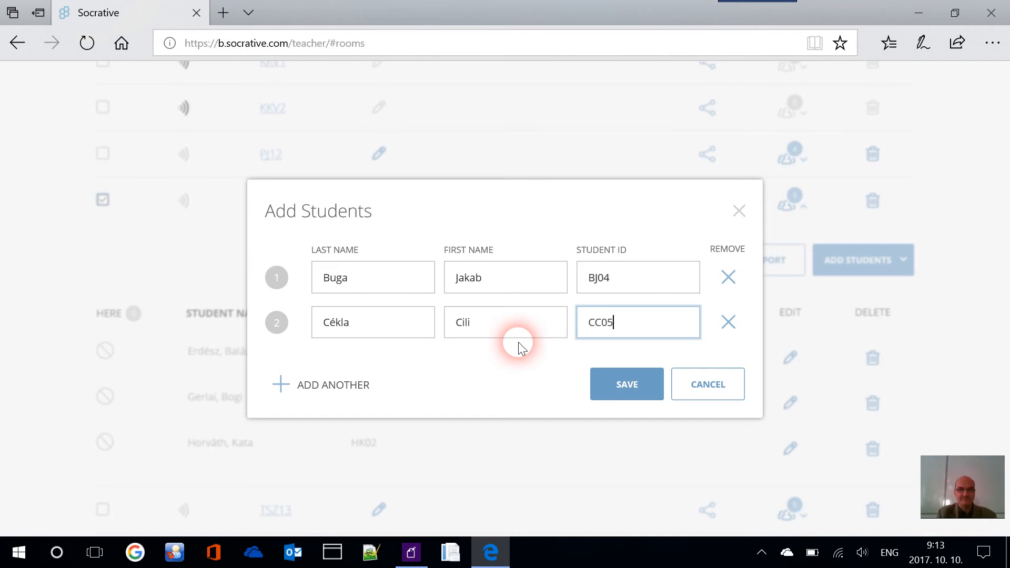
{"action": "left_click", "coordinate": [619, 389]}
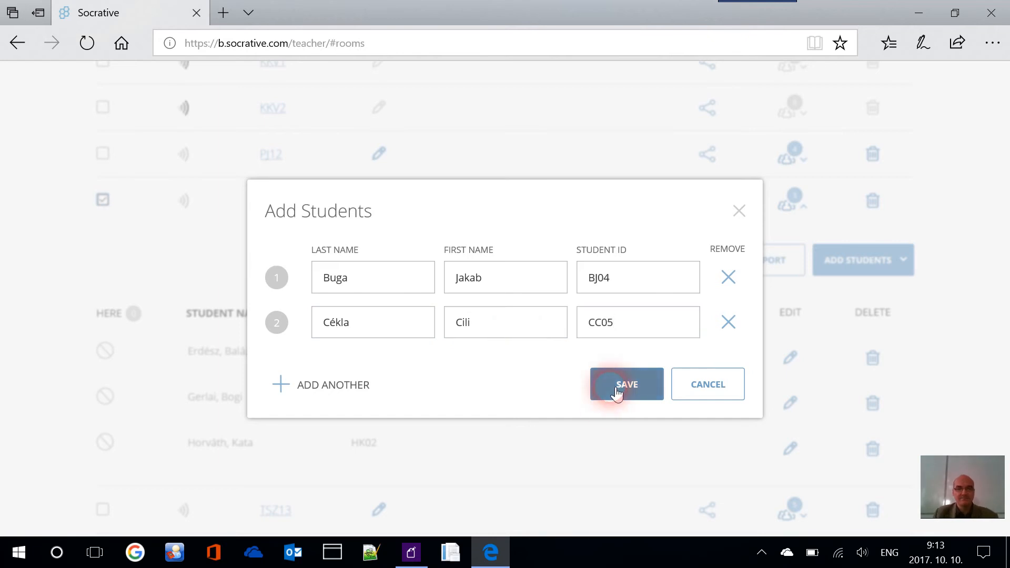
Scroll through the TRADITIONS roster to confirm it now lists five students
{"action": "scroll", "coordinate": [512, 372], "scroll_direction": "down", "scroll_amount": 4}
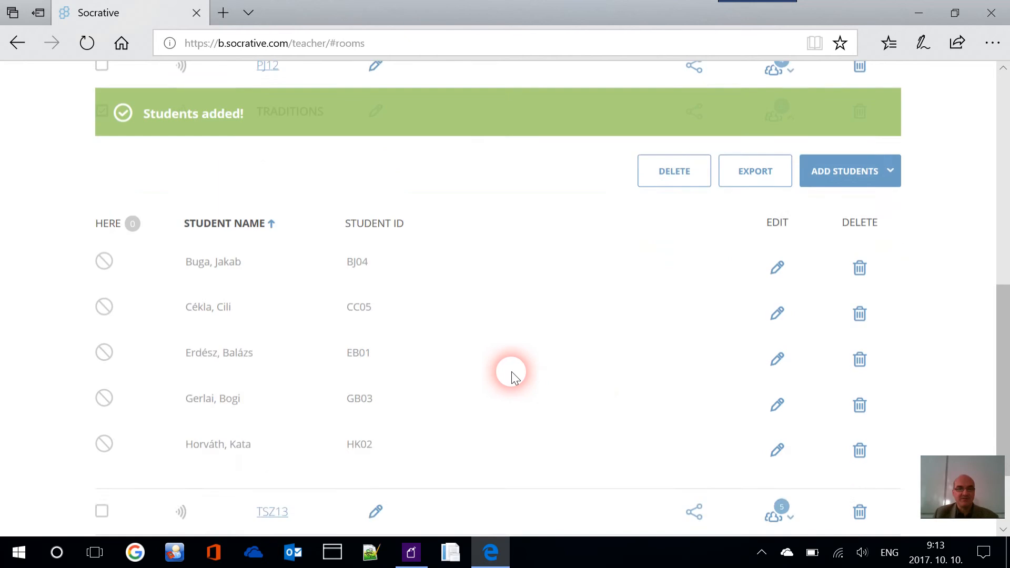
{"action": "scroll", "coordinate": [284, 192], "scroll_direction": "up", "scroll_amount": 3}
{"action": "scroll", "coordinate": [282, 276], "scroll_direction": "down", "scroll_amount": 3}
{"action": "scroll", "coordinate": [302, 127], "scroll_direction": "up", "scroll_amount": 4}
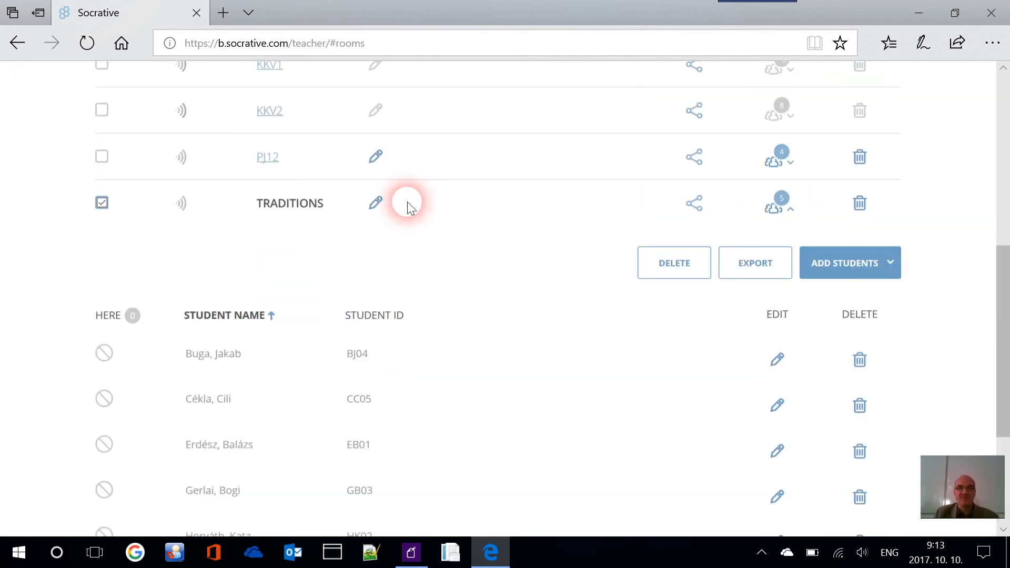
{"action": "left_click", "coordinate": [784, 203]}
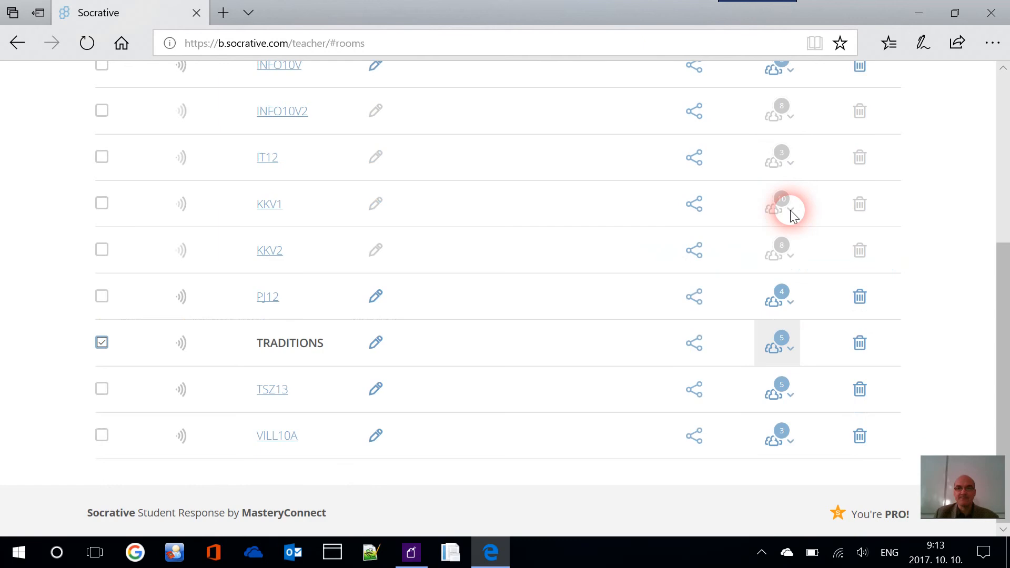
{"action": "left_click", "coordinate": [792, 345]}
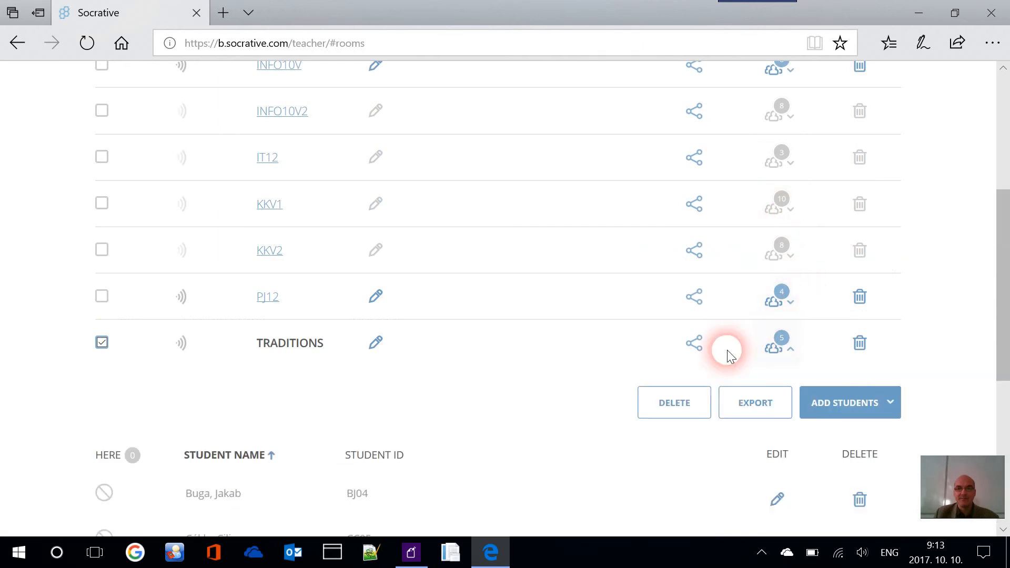
{"action": "scroll", "coordinate": [672, 342], "scroll_direction": "down", "scroll_amount": 3}
{"action": "scroll", "coordinate": [684, 342], "scroll_direction": "down", "scroll_amount": 4}
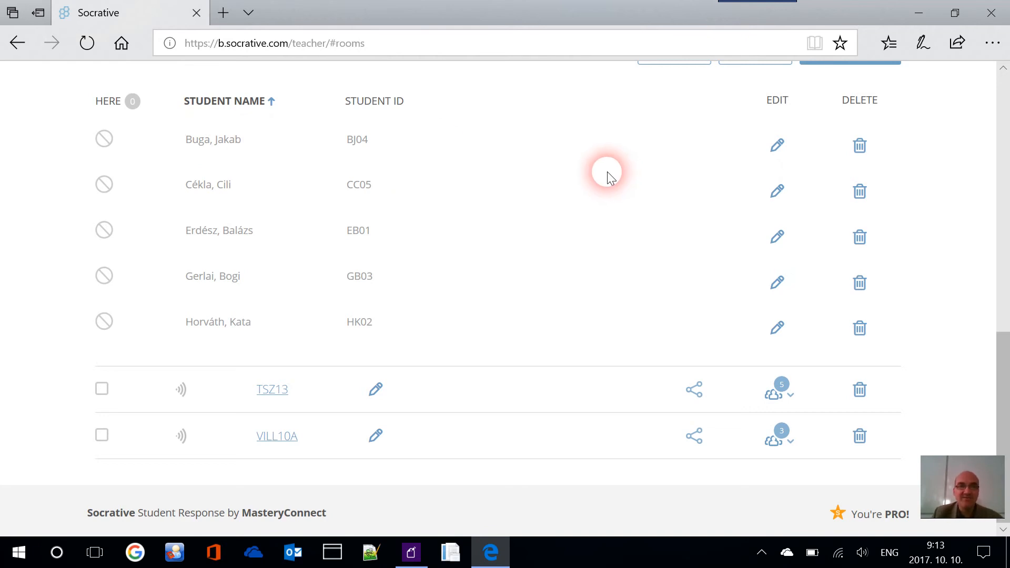
{"action": "scroll", "coordinate": [607, 172], "scroll_direction": "up", "scroll_amount": 1}
{"action": "scroll", "coordinate": [713, 208], "scroll_direction": "up", "scroll_amount": 1}
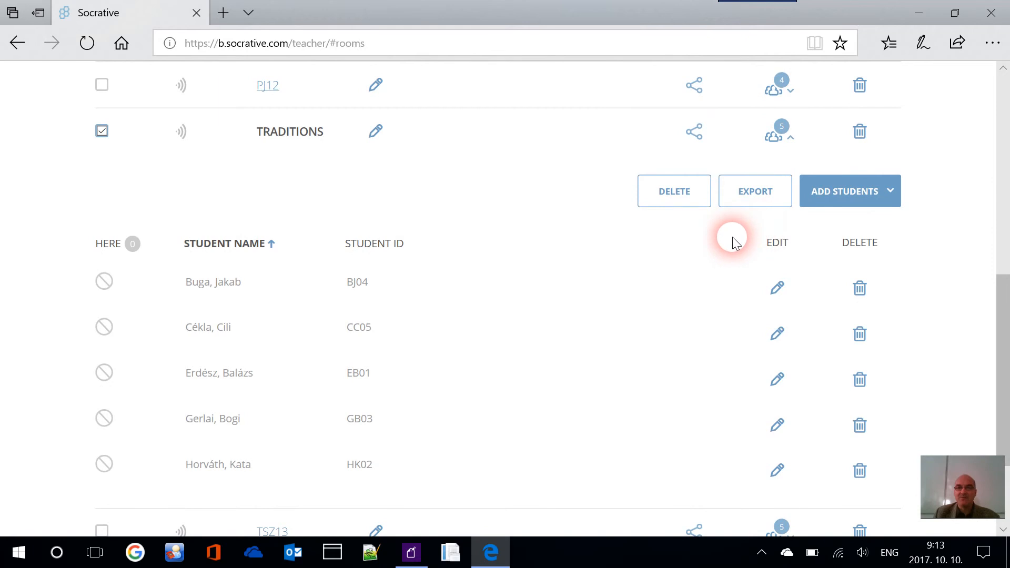
Dismiss the add-students options, collapse the student list and go to LAUNCH
{"action": "left_click", "coordinate": [892, 196]}
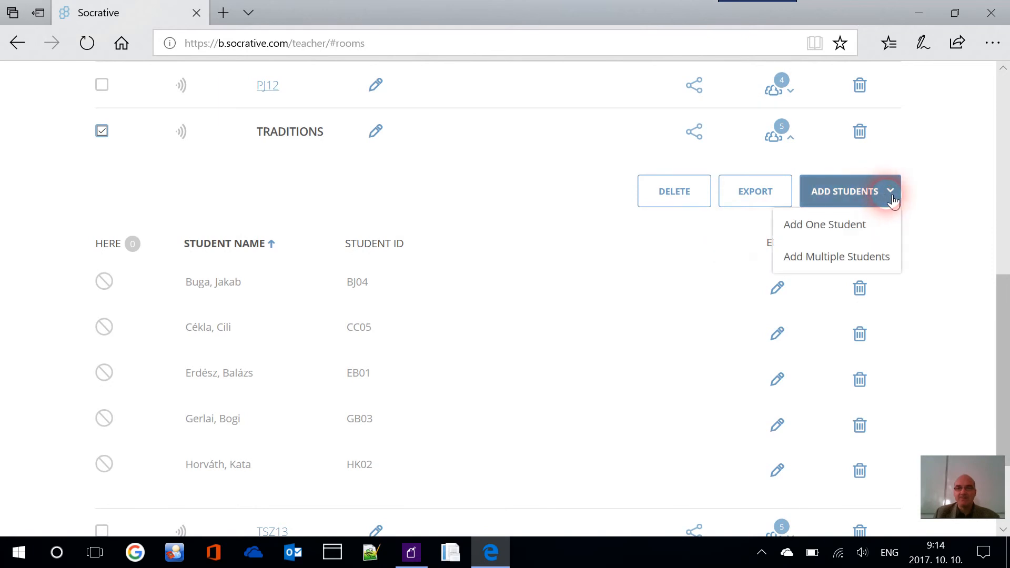
{"action": "left_click", "coordinate": [894, 199]}
{"action": "scroll", "coordinate": [606, 299], "scroll_direction": "up", "scroll_amount": 1}
{"action": "left_click", "coordinate": [797, 216]}
{"action": "left_click", "coordinate": [796, 213]}
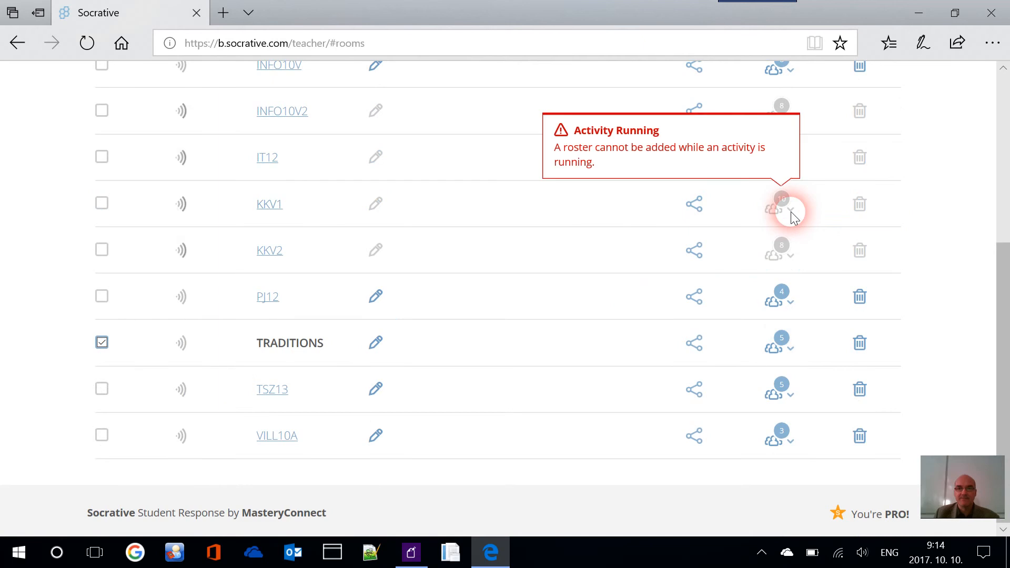
{"action": "scroll", "coordinate": [529, 291], "scroll_direction": "up", "scroll_amount": 4}
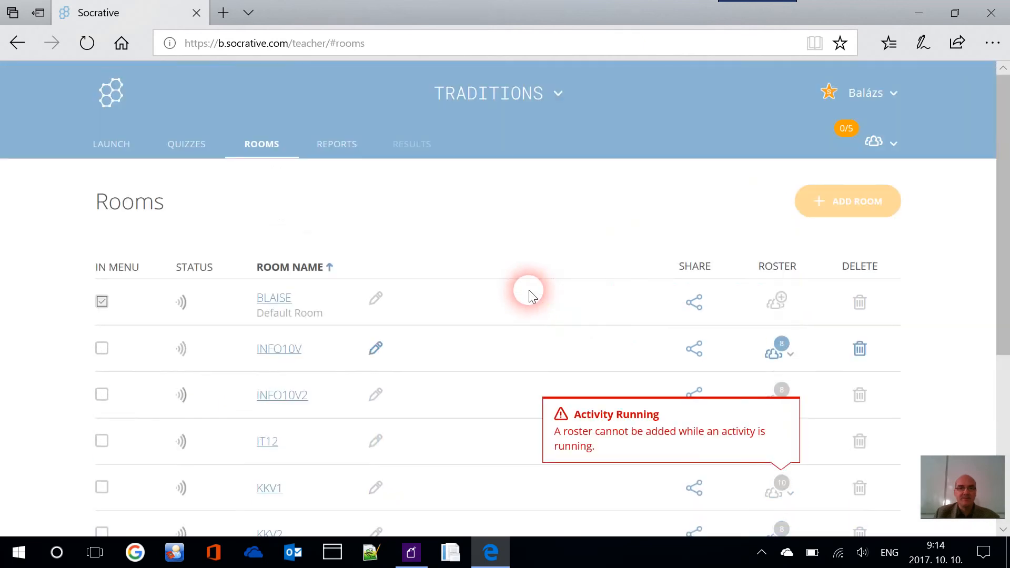
{"action": "left_click", "coordinate": [116, 145]}
Download socrativeQuizTemplate.xlsx via Quizzes > Add Quiz > Import and save the file
{"action": "left_click", "coordinate": [202, 151]}
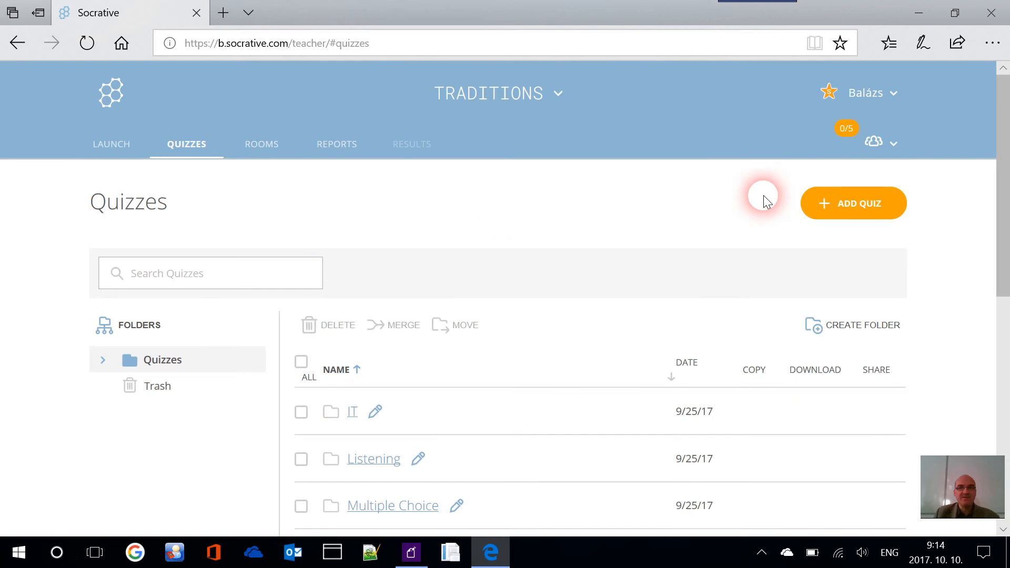
{"action": "left_click", "coordinate": [875, 209]}
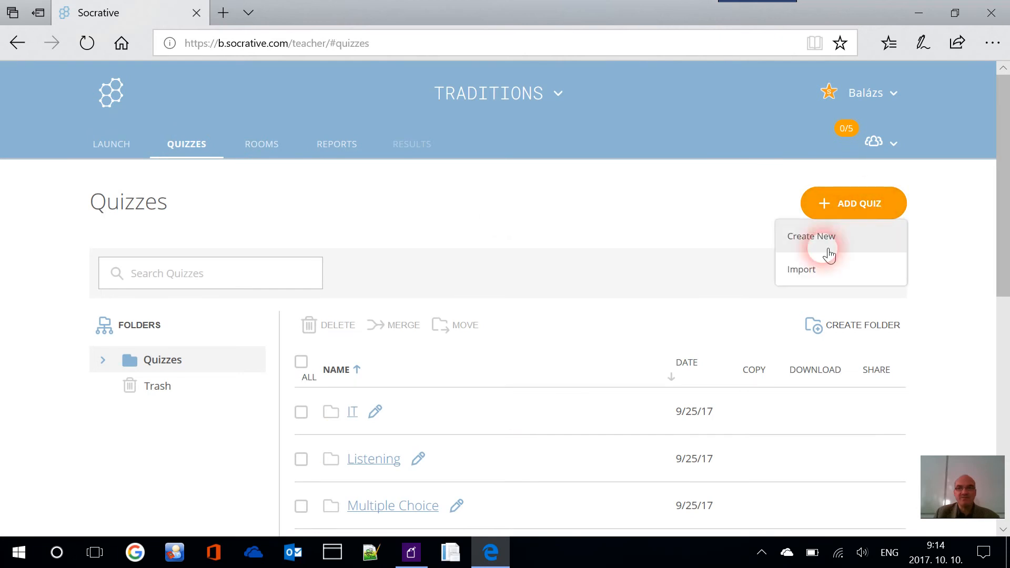
{"action": "left_click", "coordinate": [824, 277]}
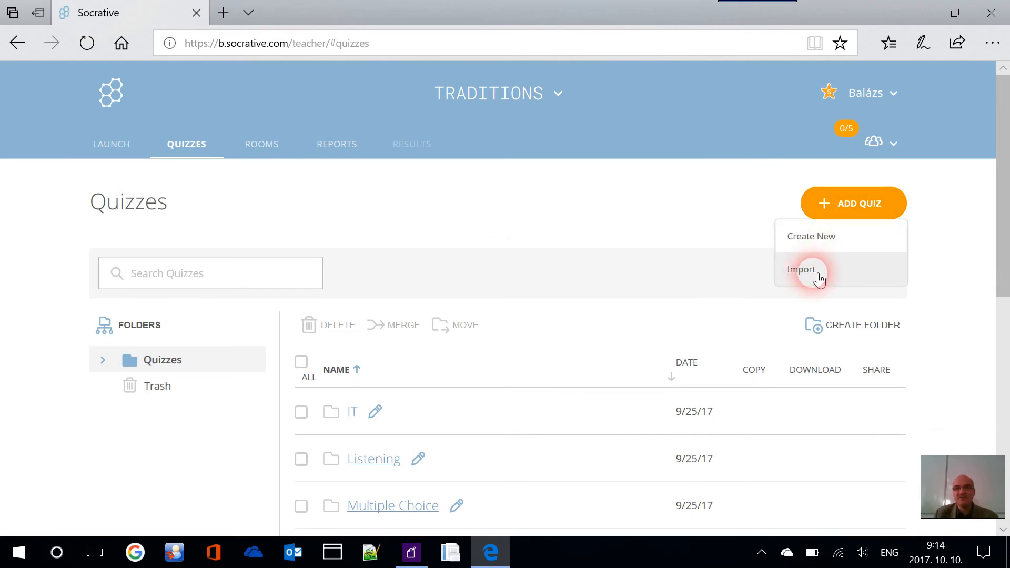
{"action": "left_click", "coordinate": [810, 271]}
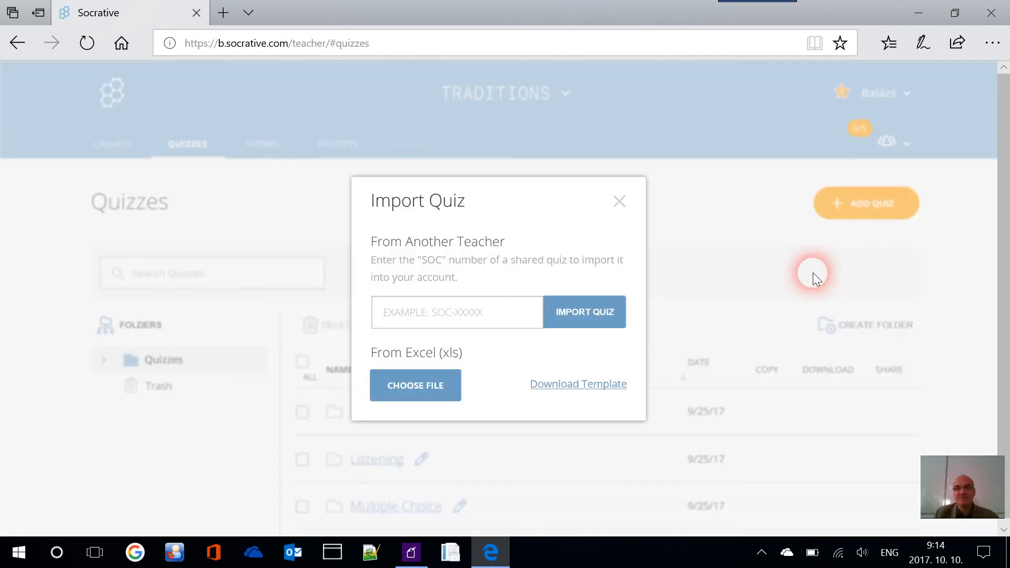
{"action": "left_click", "coordinate": [580, 393]}
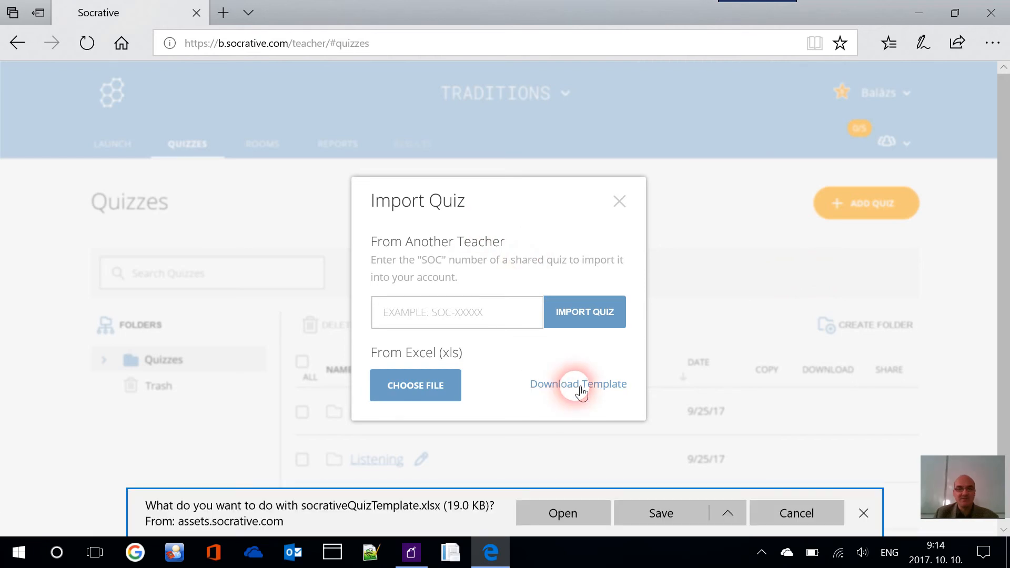
{"action": "left_click", "coordinate": [671, 528]}
Open the template, enable editing, and set A7's question type to Multiple choice
{"action": "left_click", "coordinate": [590, 513]}
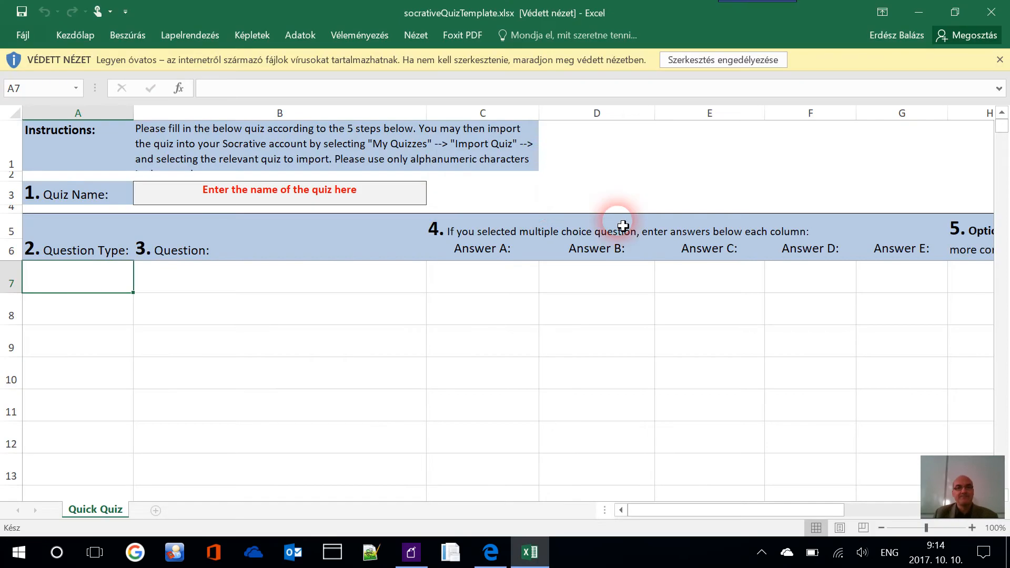
{"action": "left_click", "coordinate": [757, 59]}
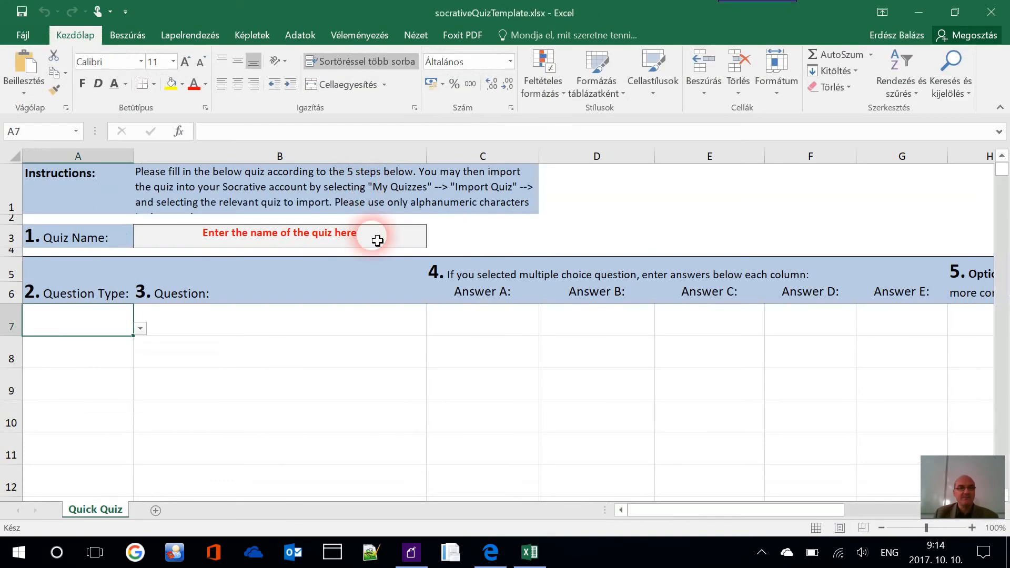
{"action": "left_click", "coordinate": [376, 235]}
{"action": "left_click", "coordinate": [131, 327]}
{"action": "left_click", "coordinate": [140, 330]}
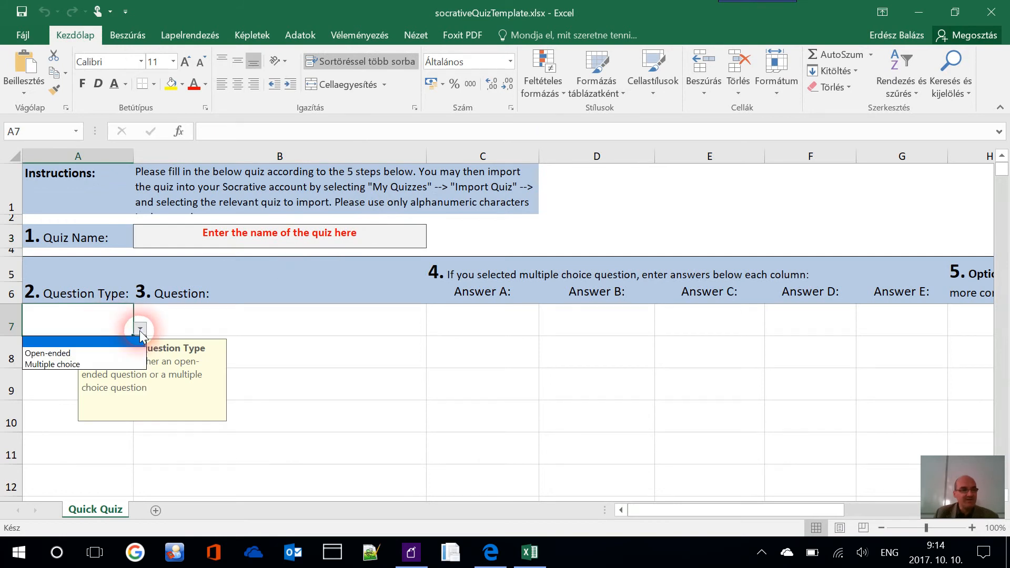
{"action": "left_click", "coordinate": [125, 364]}
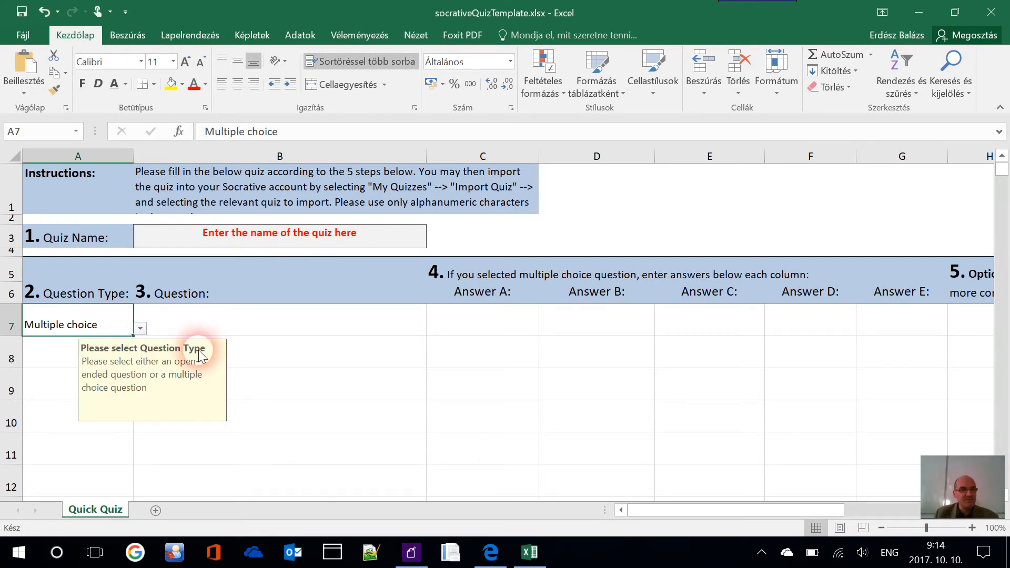
Inspect answer cells C7–F7, entering B in D7 along the way
{"action": "left_click", "coordinate": [266, 323]}
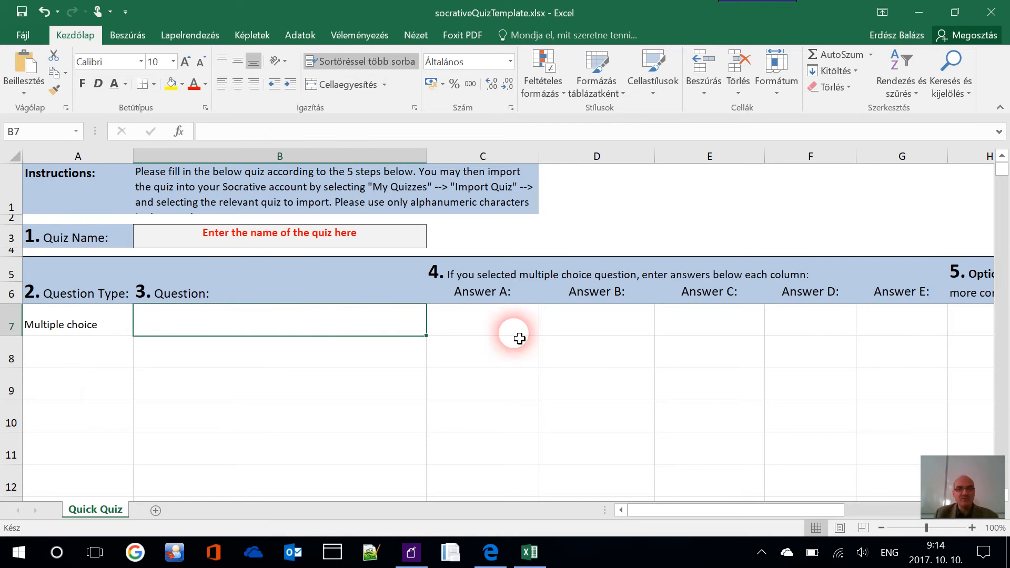
{"action": "left_click", "coordinate": [505, 325]}
{"action": "left_click", "coordinate": [603, 324]}
{"action": "left_click", "coordinate": [533, 319]}
{"action": "left_click", "coordinate": [598, 320]}
{"action": "left_click", "coordinate": [703, 323]}
{"action": "left_click", "coordinate": [794, 327]}
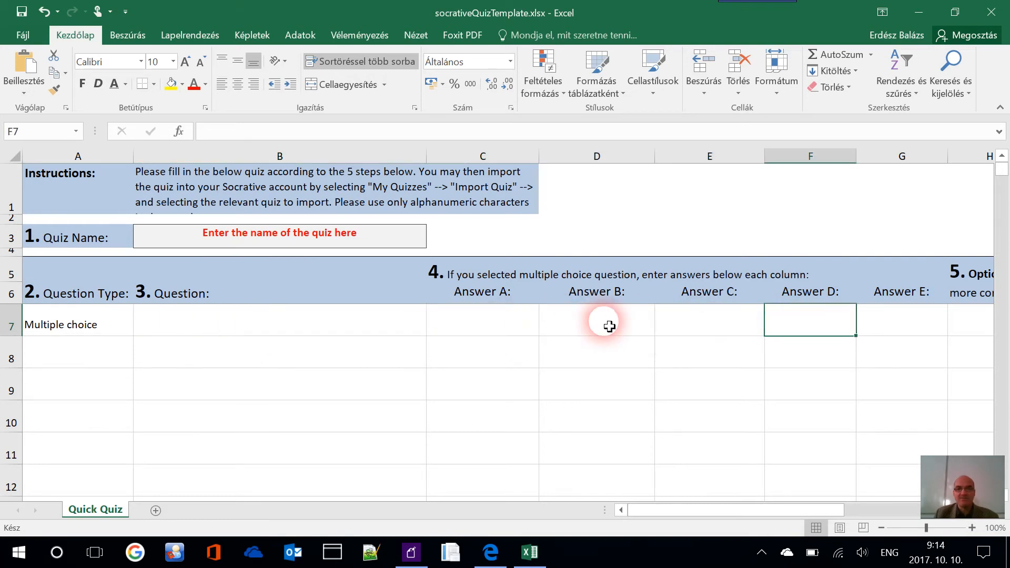
{"action": "left_click", "coordinate": [591, 323]}
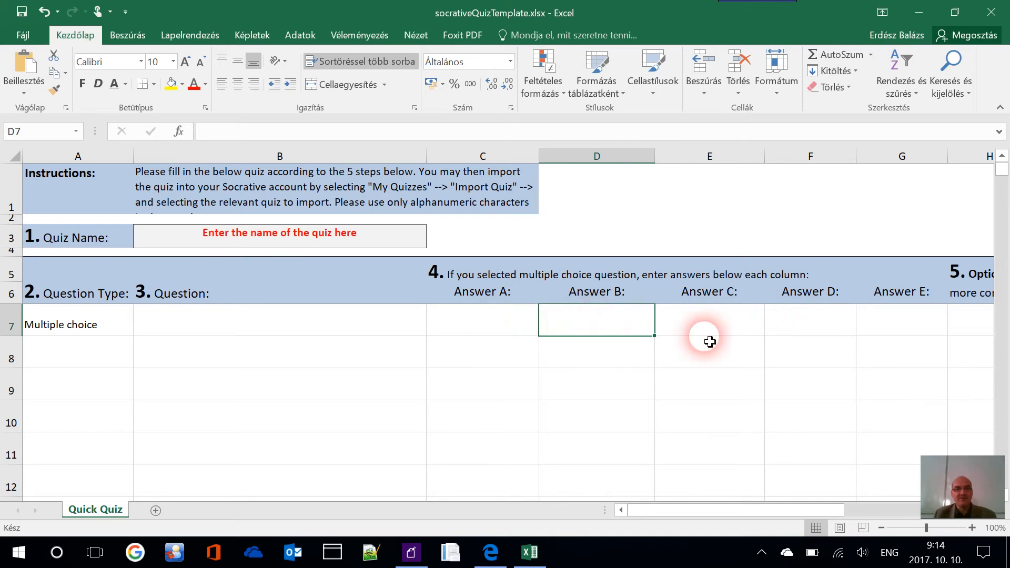
{"action": "type", "text": "b"}
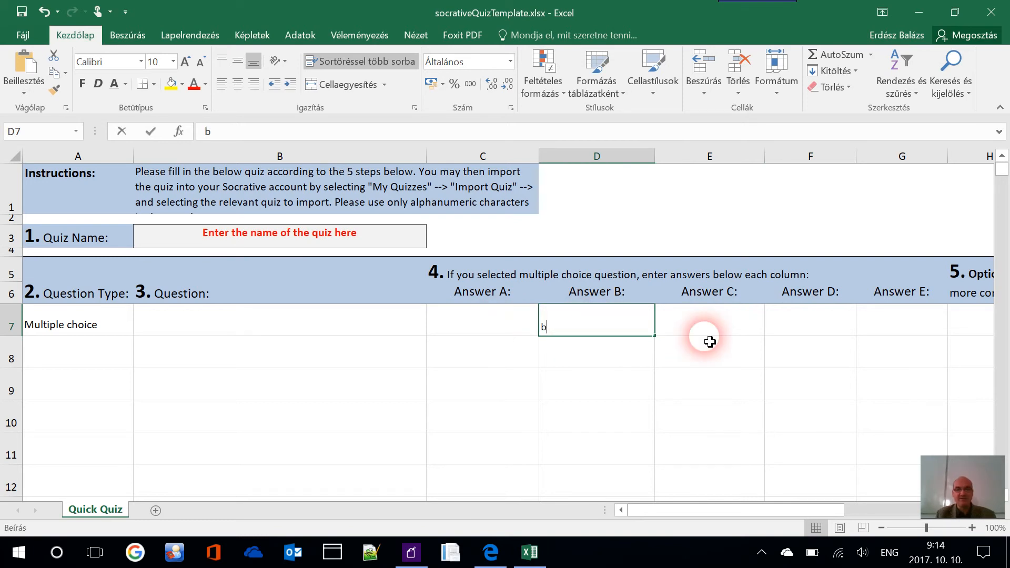
{"action": "left_click", "coordinate": [710, 343]}
{"action": "key", "text": "Left"}
{"action": "type", "text": "B"}
{"action": "left_click", "coordinate": [712, 343]}
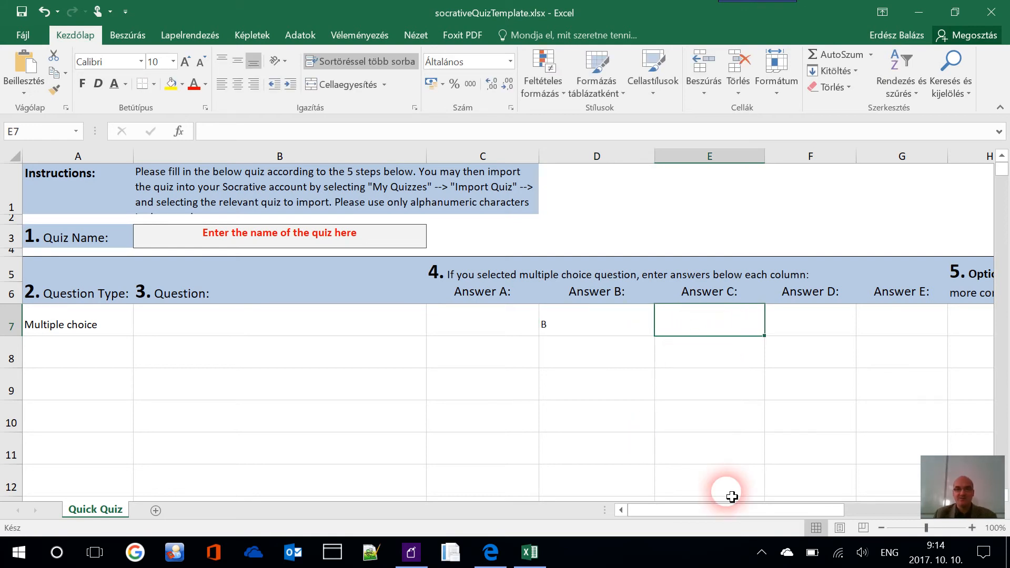
{"action": "left_click_drag", "start_coordinate": [722, 508], "coordinate": [756, 510]}
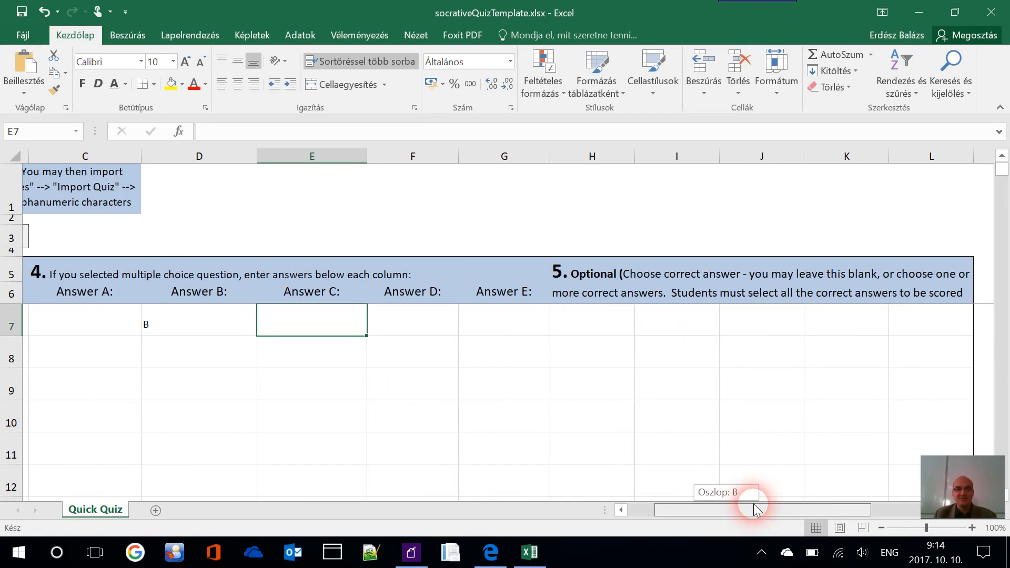
{"action": "left_click_drag", "start_coordinate": [756, 510], "coordinate": [480, 461]}
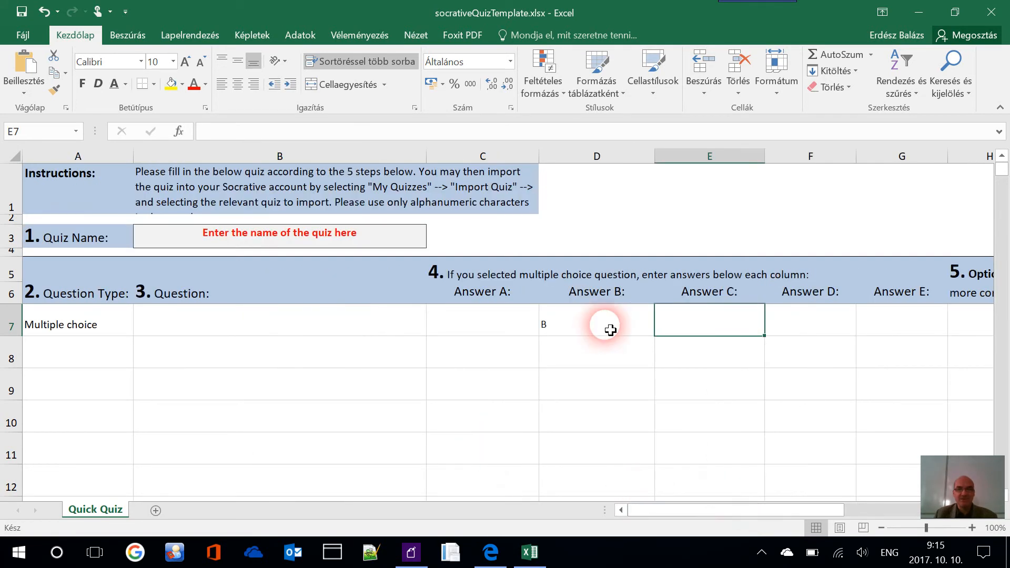
{"action": "left_click", "coordinate": [610, 330]}
Replace the question in B7 with "How many planets are there in our solar system?"
{"action": "left_click", "coordinate": [344, 327]}
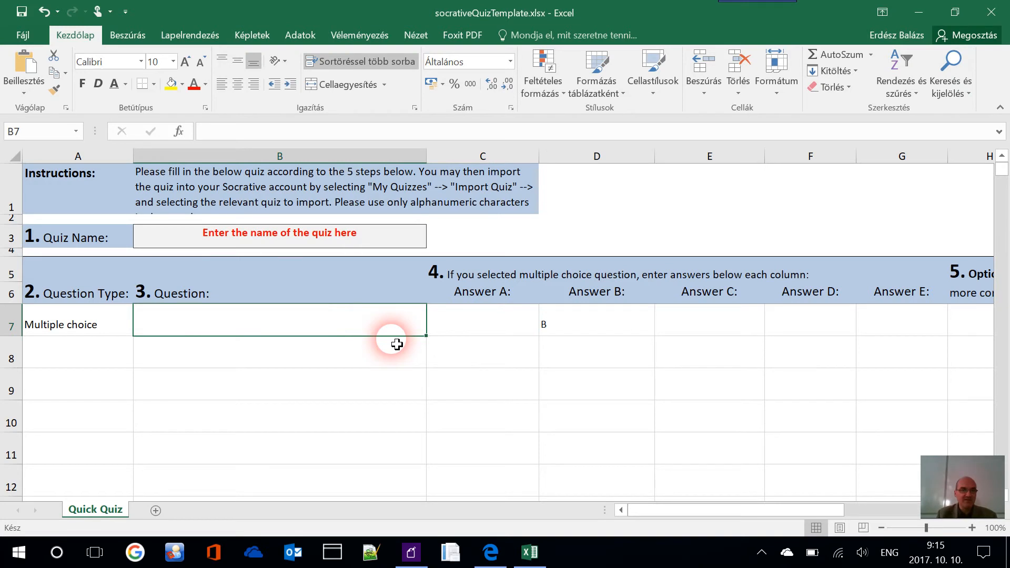
{"action": "type", "text": "Is"}
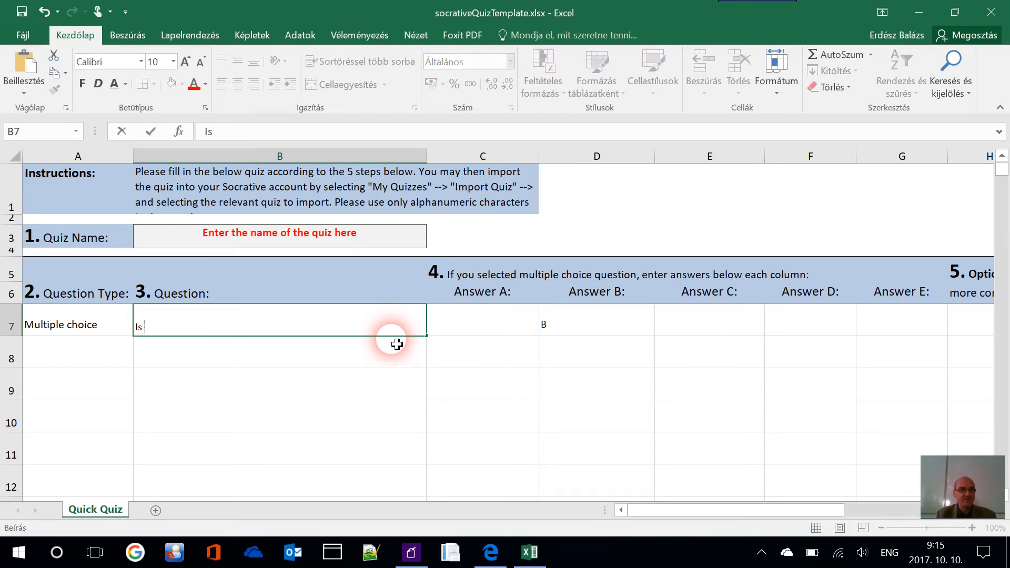
{"action": "type", "text": " potato a fr"}
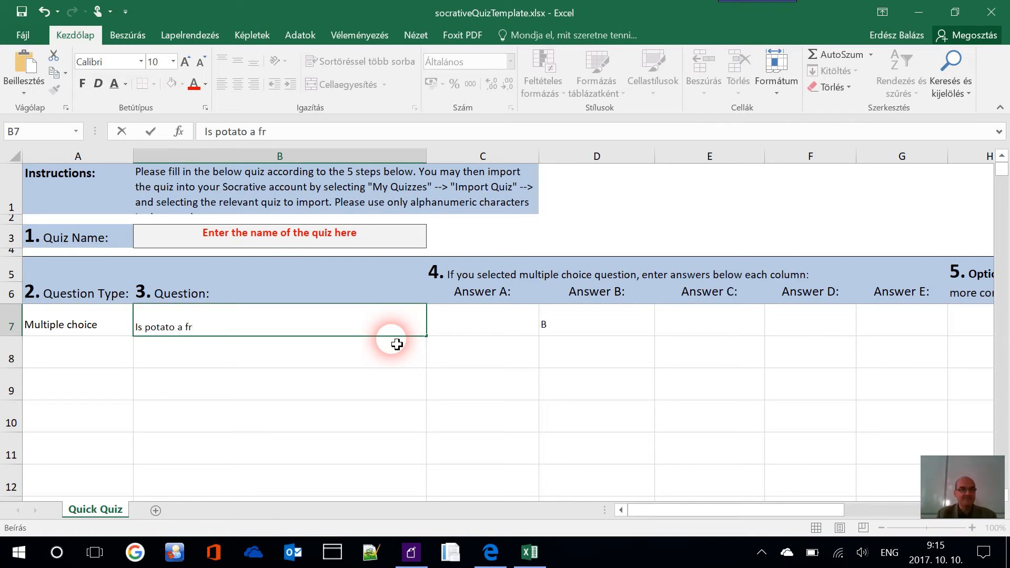
{"action": "key", "text": "BackSpace"}
{"action": "key", "text": "BackSpace"}
{"action": "key", "text": "BackSpace"}
{"action": "key", "text": "BackSpace"}
{"action": "key", "text": "BackSpace"}
{"action": "key", "text": "BackSpace"}
{"action": "key", "text": "BackSpace"}
{"action": "key", "text": "BackSpace"}
{"action": "key", "text": "BackSpace"}
{"action": "key", "text": "BackSpace"}
{"action": "key", "text": "BackSpace"}
{"action": "key", "text": "BackSpace"}
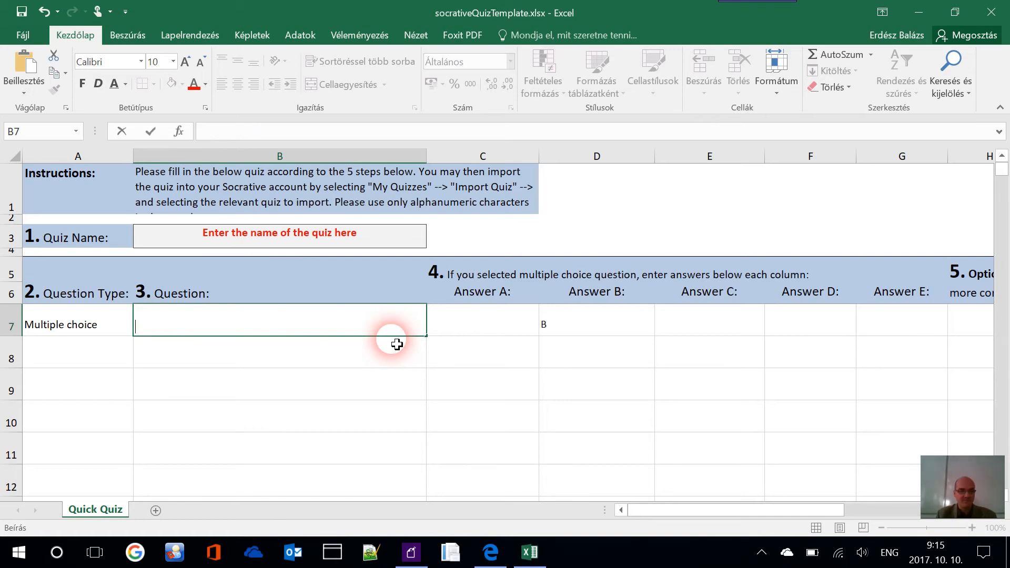
{"action": "type", "text": "How many "}
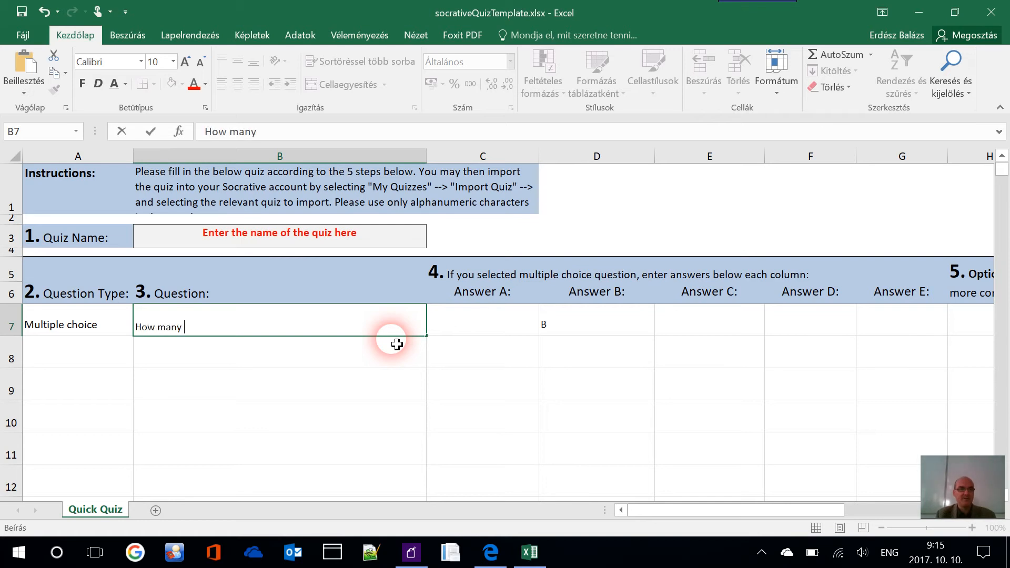
{"action": "type", "text": "planets are ther"}
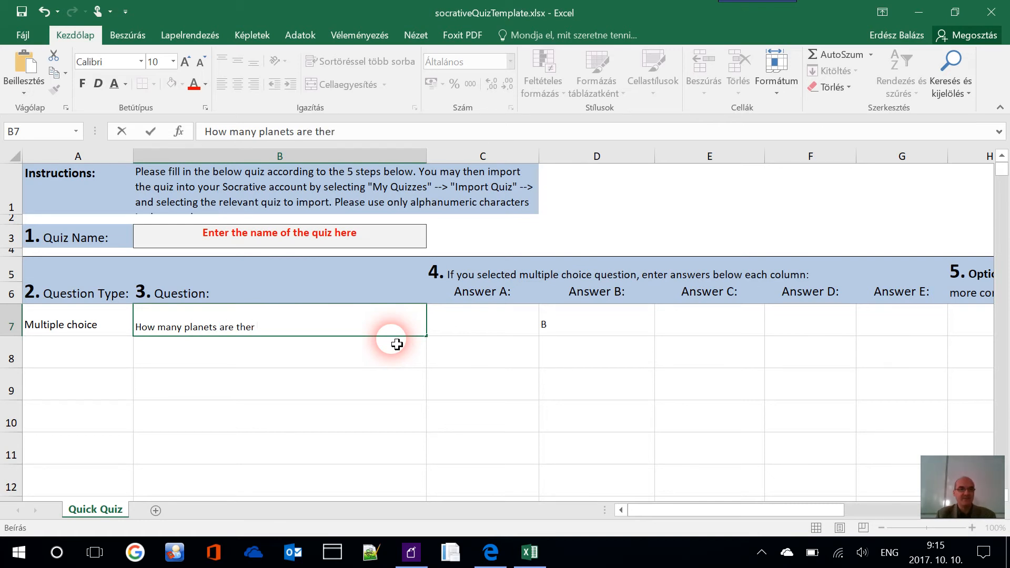
{"action": "type", "text": "e in our solar sys"}
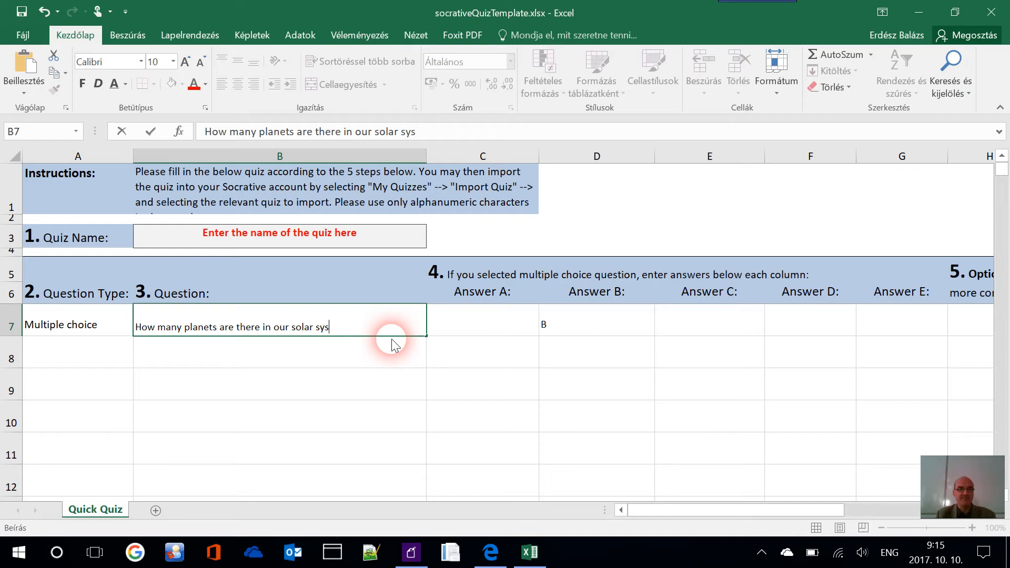
{"action": "type", "text": "tem?"}
{"action": "key", "text": "ctrl+Return"}
Fill the answer cells across row 7 with 9, 8, 6, 5 and 4
{"action": "key", "text": "Tab"}
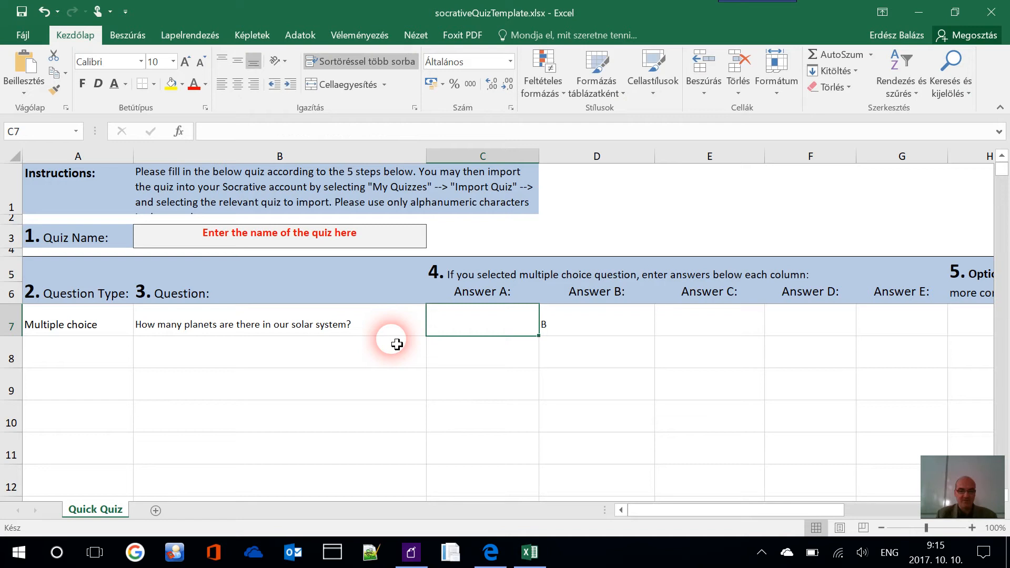
{"action": "type", "text": "9"}
{"action": "key", "text": "Tab"}
{"action": "type", "text": "B"}
{"action": "key", "text": "BackSpace"}
{"action": "type", "text": "8"}
{"action": "key", "text": "Tab"}
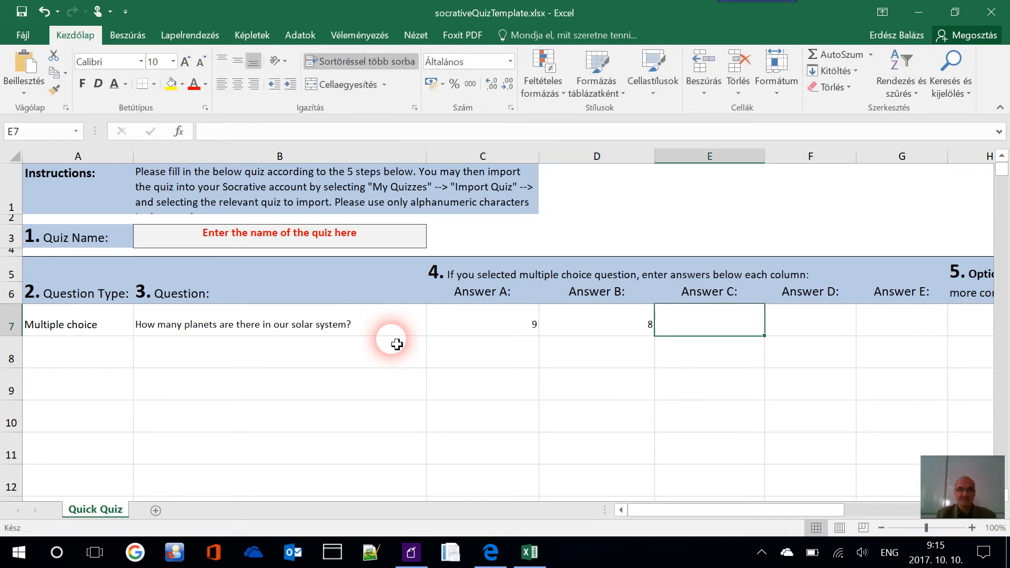
{"action": "type", "text": "6"}
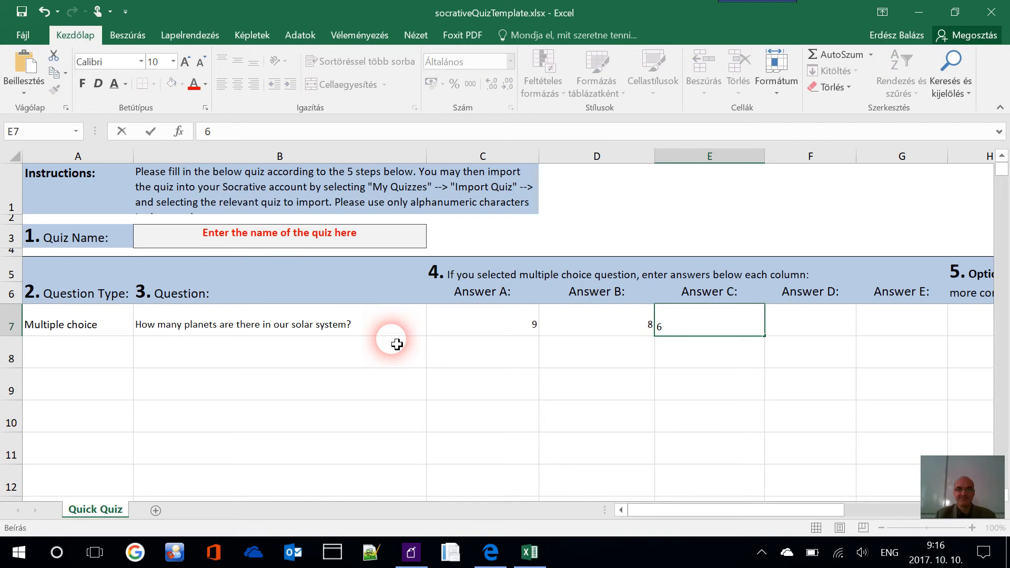
{"action": "key", "text": "Tab"}
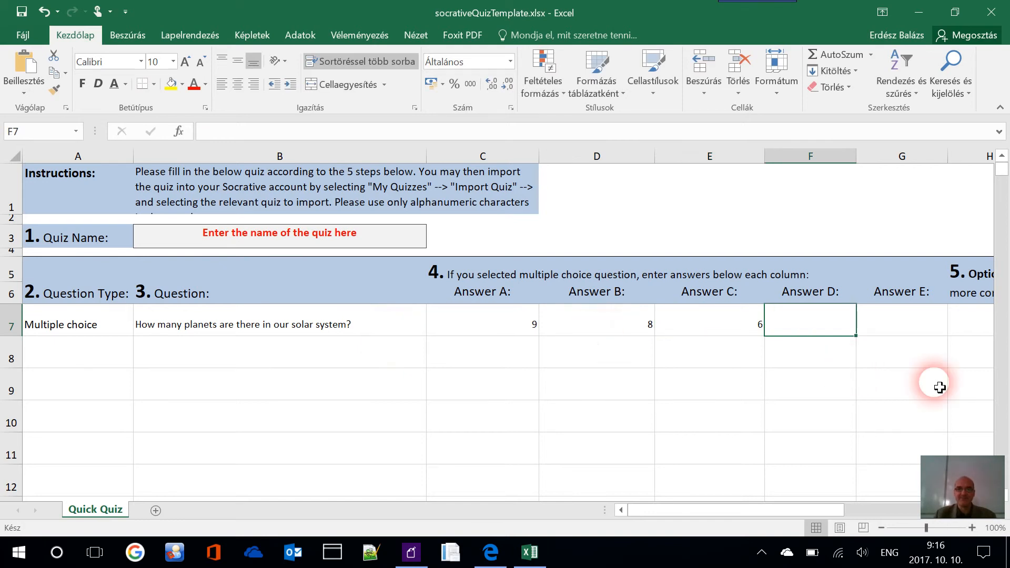
{"action": "type", "text": "5"}
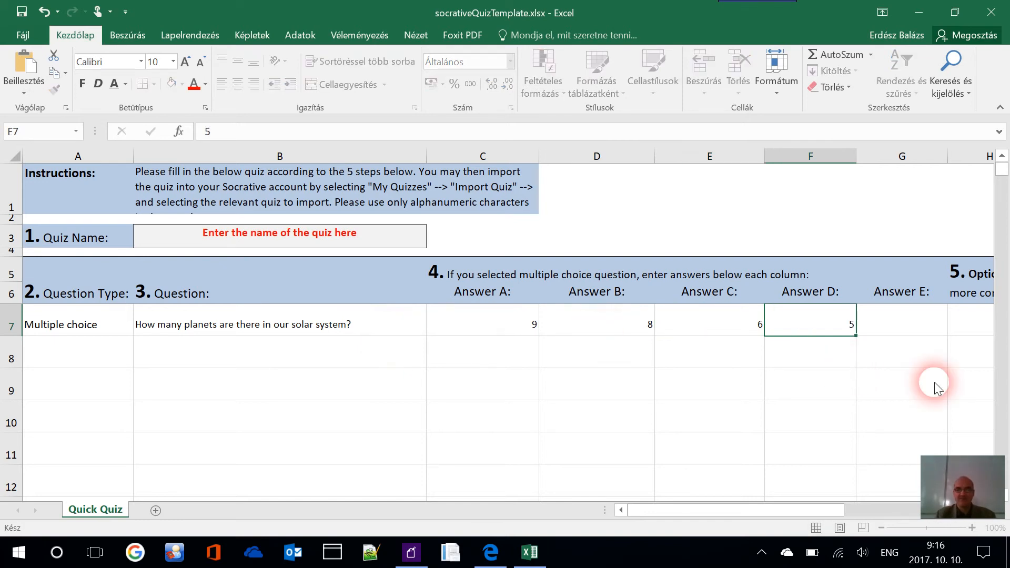
{"action": "key", "text": "Tab"}
{"action": "type", "text": "4"}
{"action": "key", "text": "Tab"}
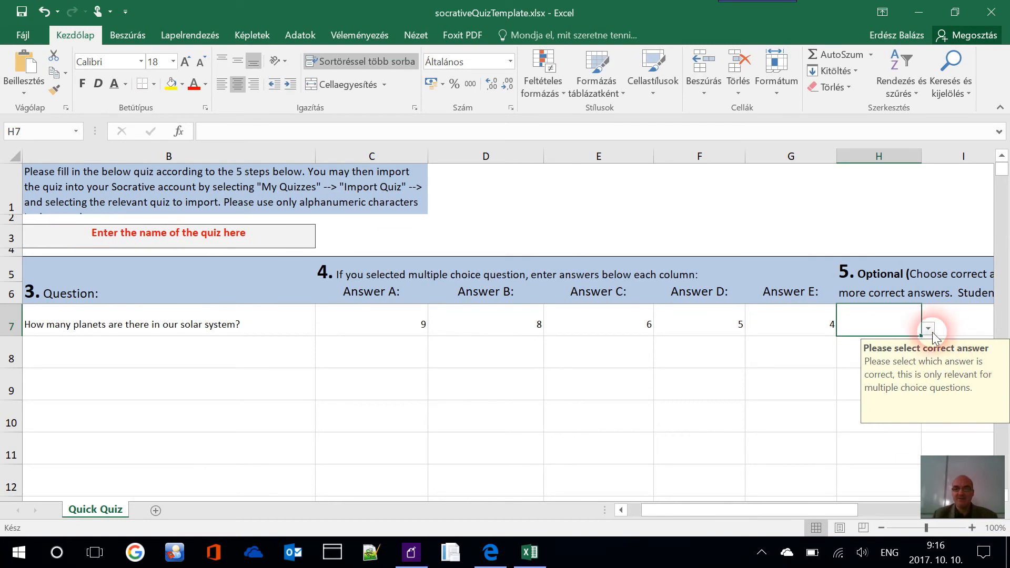
Set the correct-answer cell I7 to B, matching the 8 answer in D7
{"action": "left_click", "coordinate": [929, 329]}
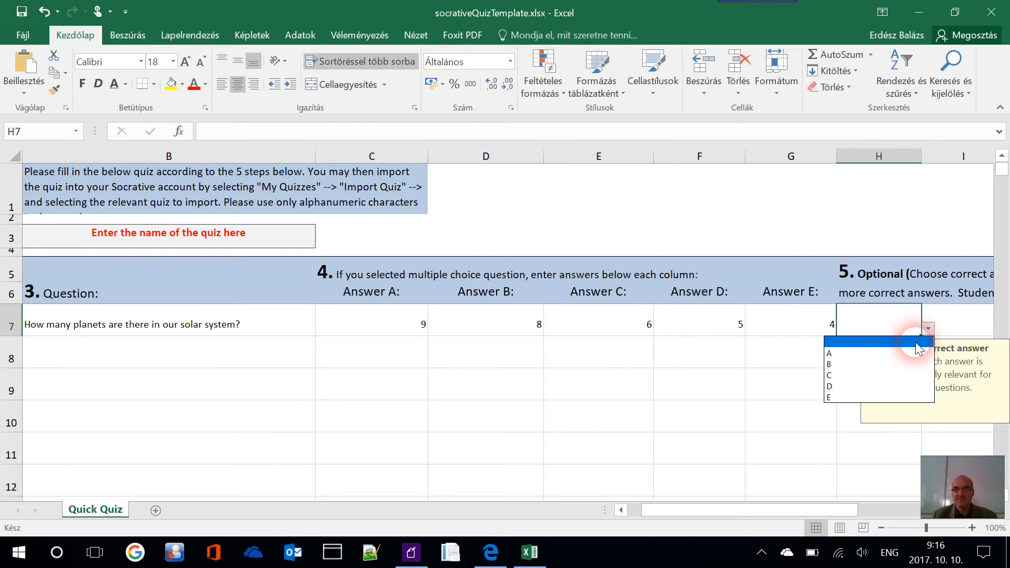
{"action": "left_click", "coordinate": [968, 318]}
{"action": "left_click", "coordinate": [978, 323]}
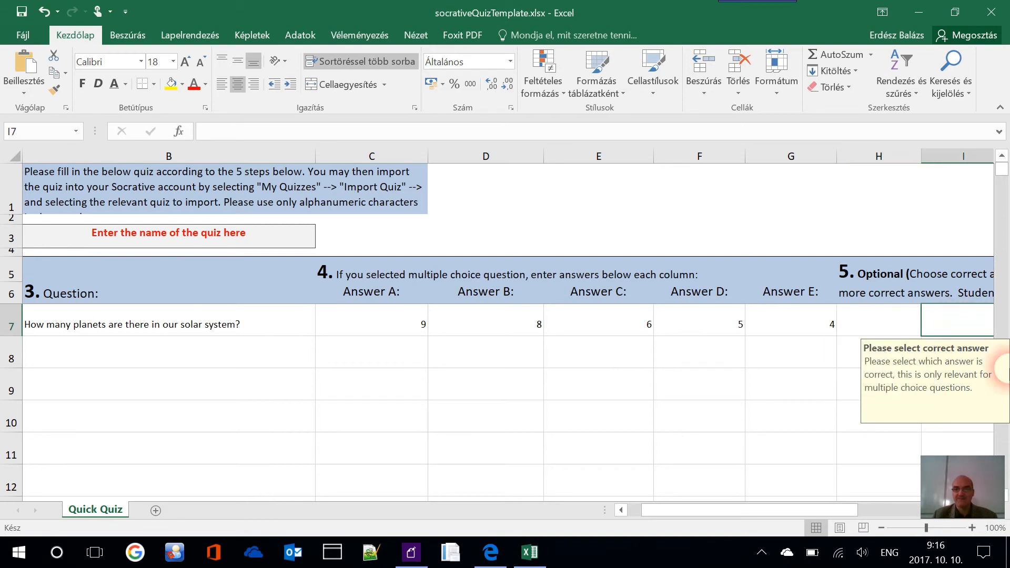
{"action": "mouse_move", "coordinate": [788, 509]}
{"action": "left_mouse_down"}
{"action": "mouse_move", "coordinate": [868, 512]}
{"action": "mouse_move", "coordinate": [785, 513]}
{"action": "mouse_move", "coordinate": [796, 516]}
{"action": "left_mouse_up"}
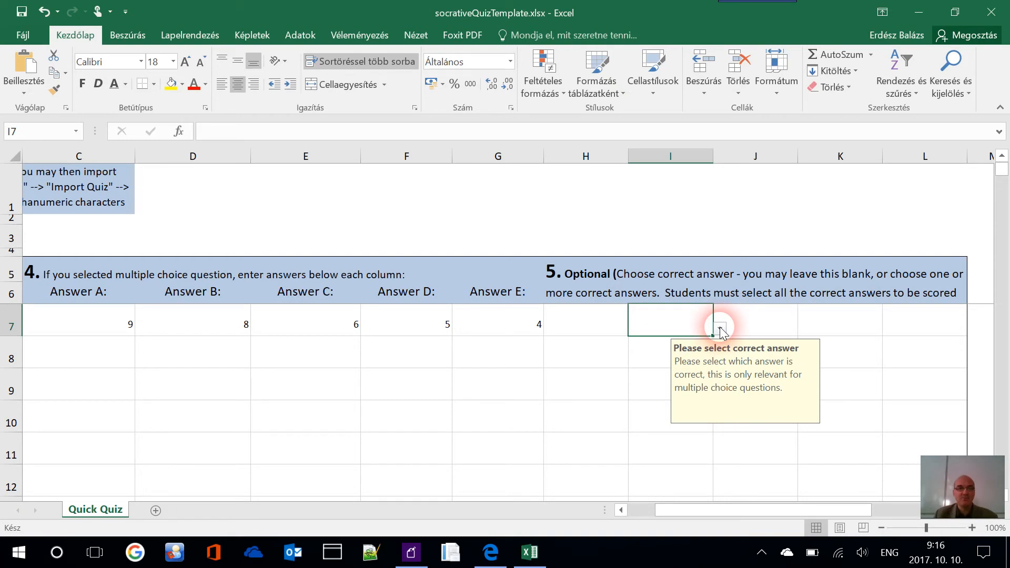
{"action": "left_click", "coordinate": [219, 318]}
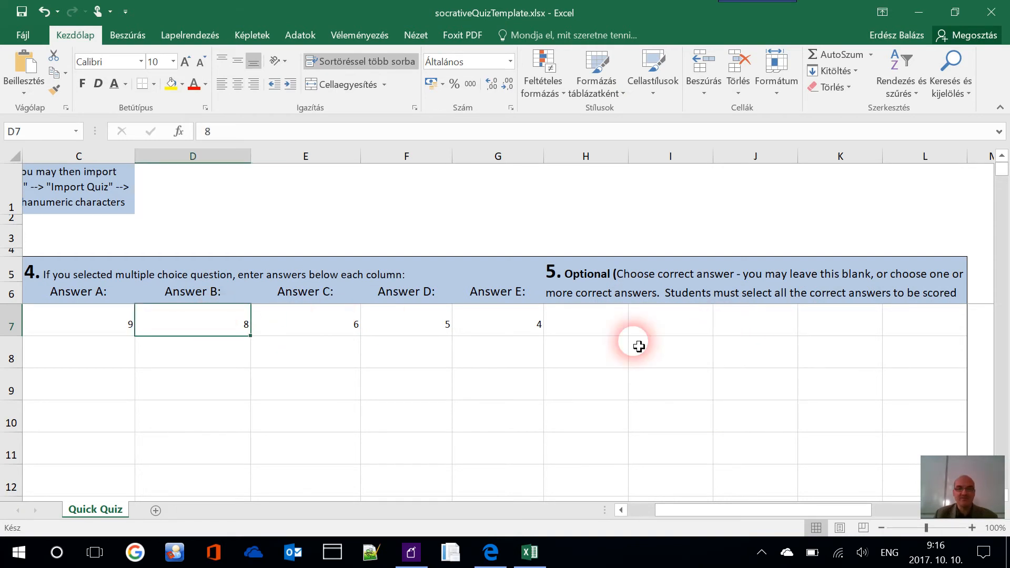
{"action": "left_click", "coordinate": [677, 327]}
{"action": "left_click", "coordinate": [721, 328]}
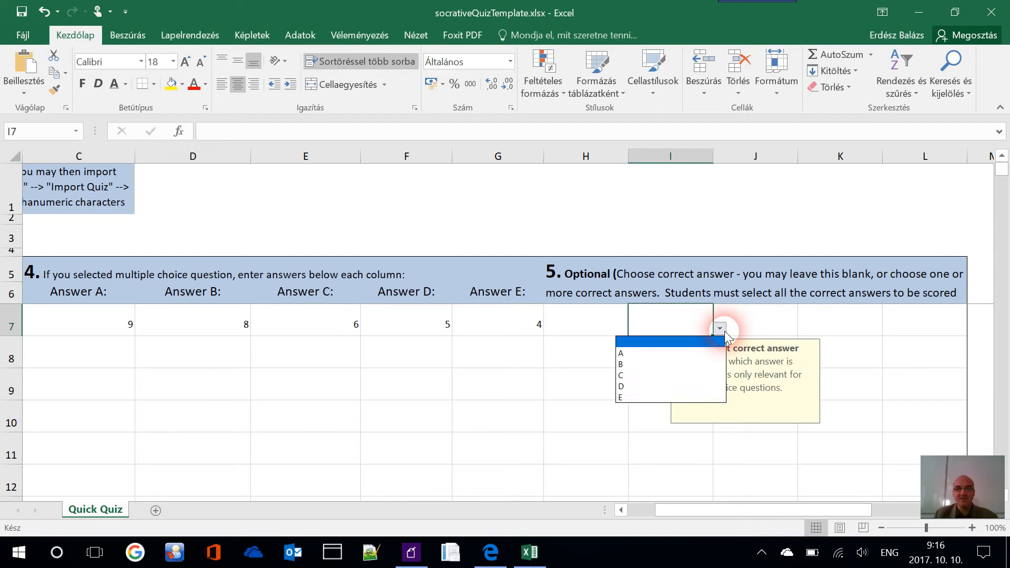
{"action": "left_click", "coordinate": [701, 365]}
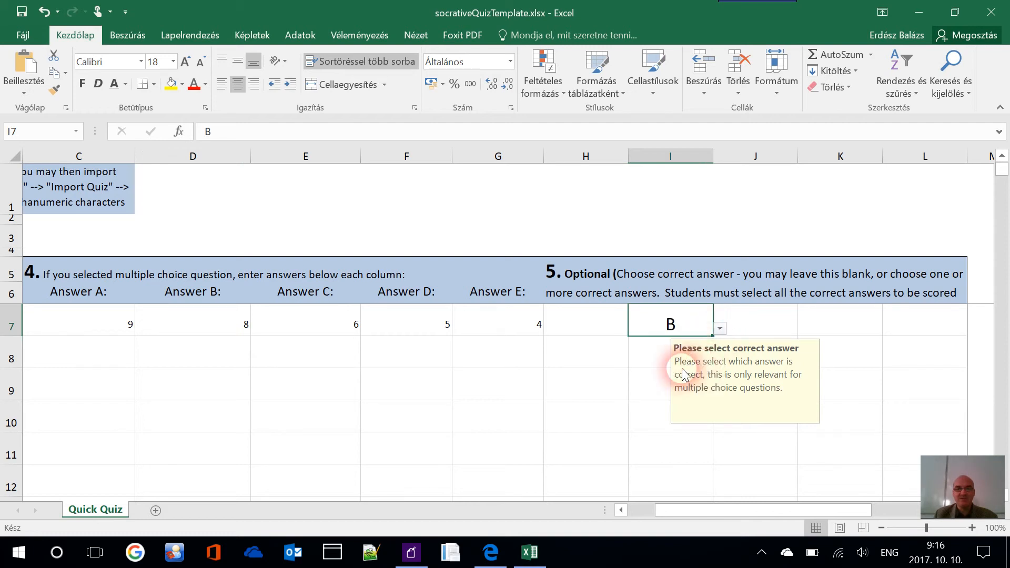
{"action": "key", "text": "Return"}
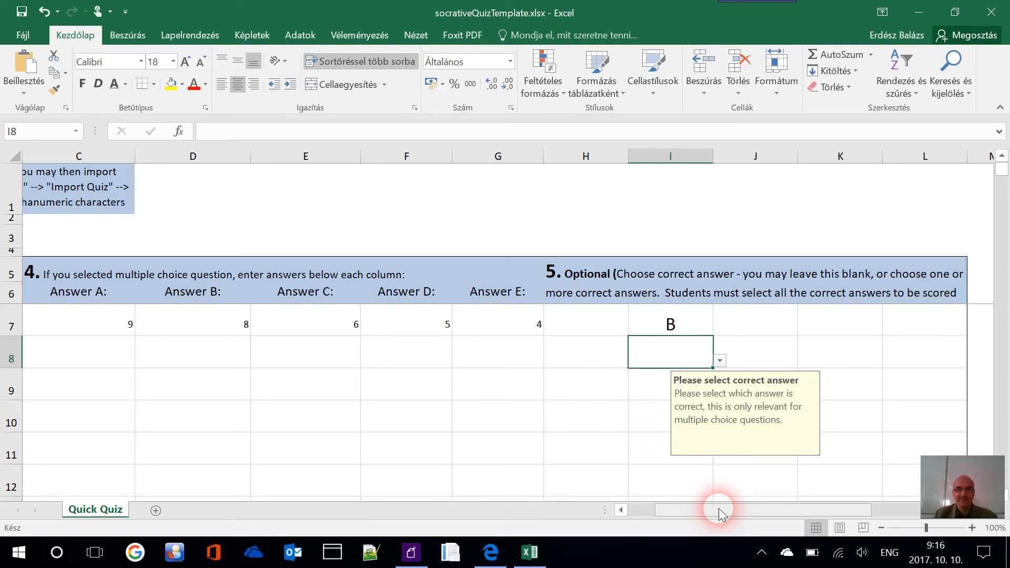
{"action": "left_click_drag", "start_coordinate": [720, 513], "coordinate": [625, 503]}
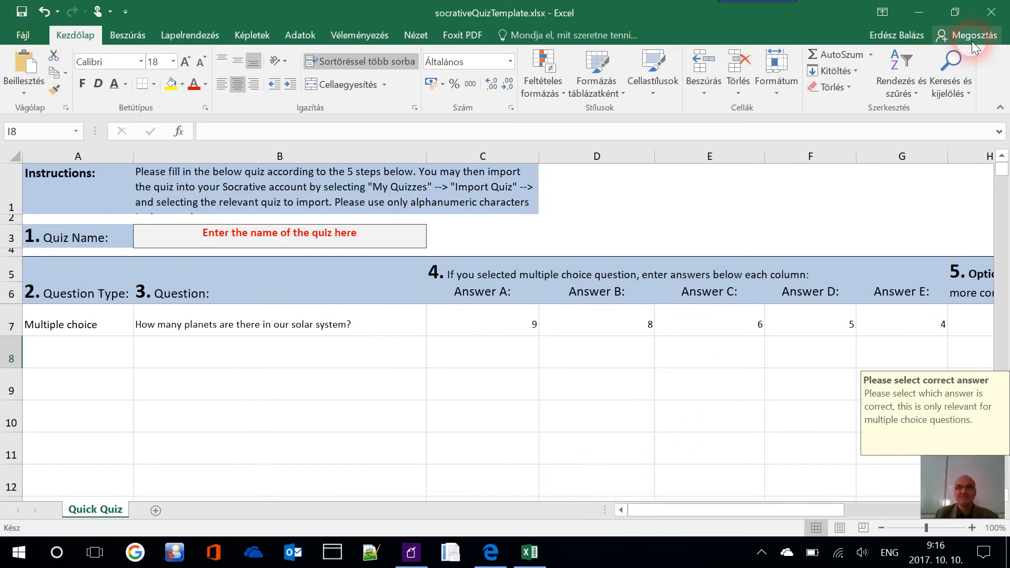
Close Excel and import socrativeQuizTemplate.xlsx into Socrative as a quiz
{"action": "left_click", "coordinate": [991, 12]}
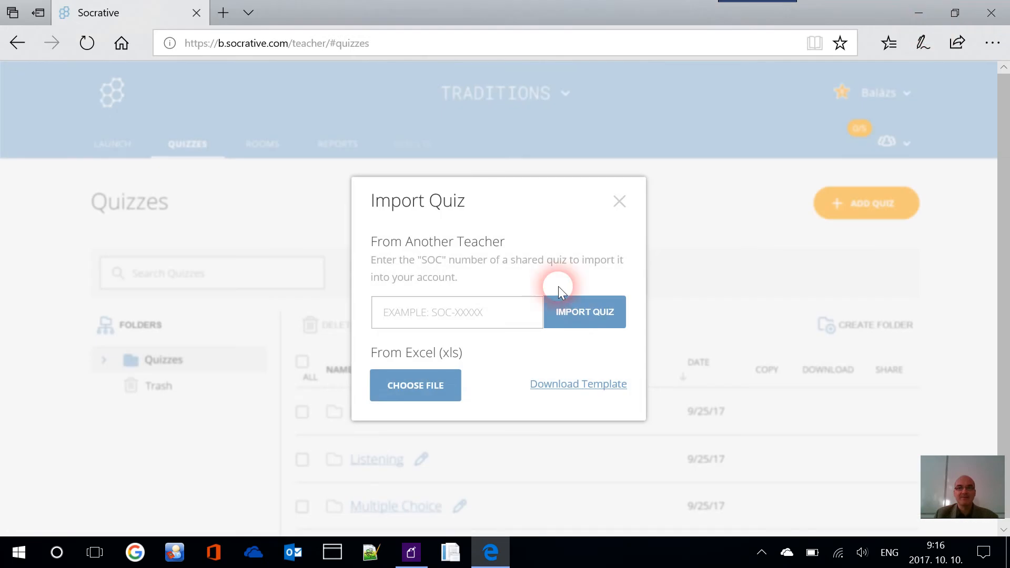
{"action": "left_click", "coordinate": [436, 394]}
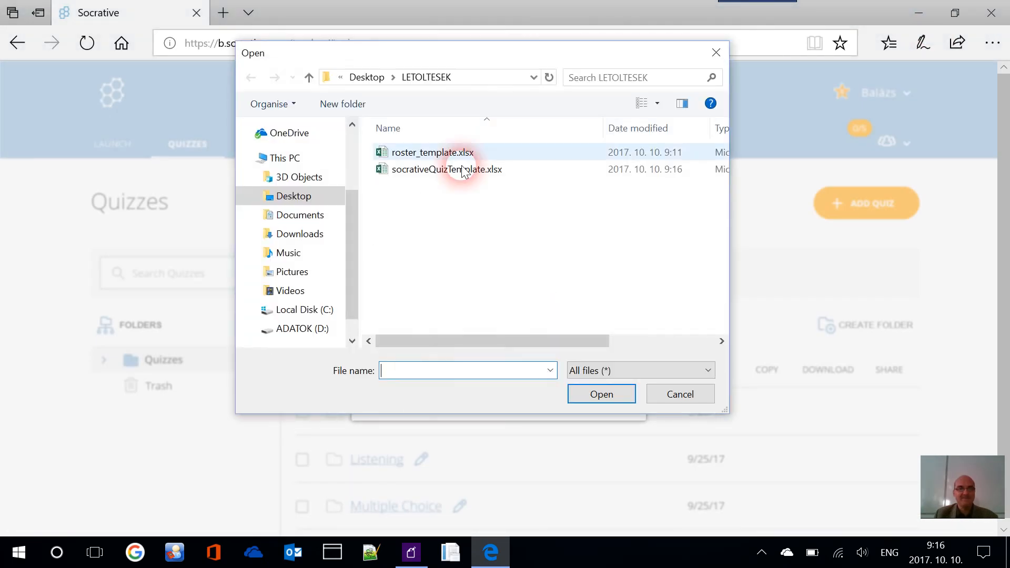
{"action": "double_click", "coordinate": [457, 174]}
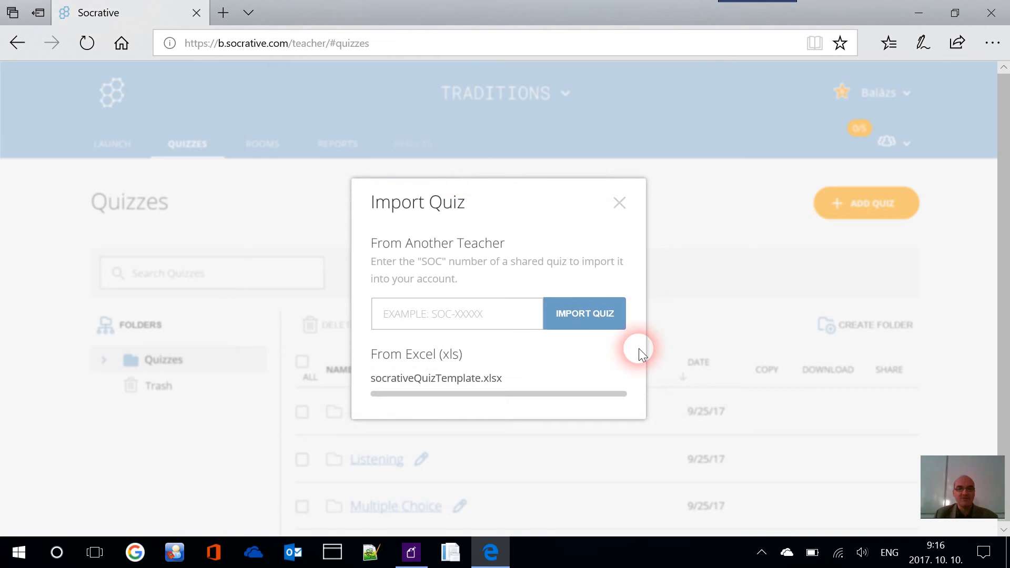
Open the imported Untitled Quiz and scroll through its planets question
{"action": "scroll", "coordinate": [583, 354], "scroll_direction": "down", "scroll_amount": 10}
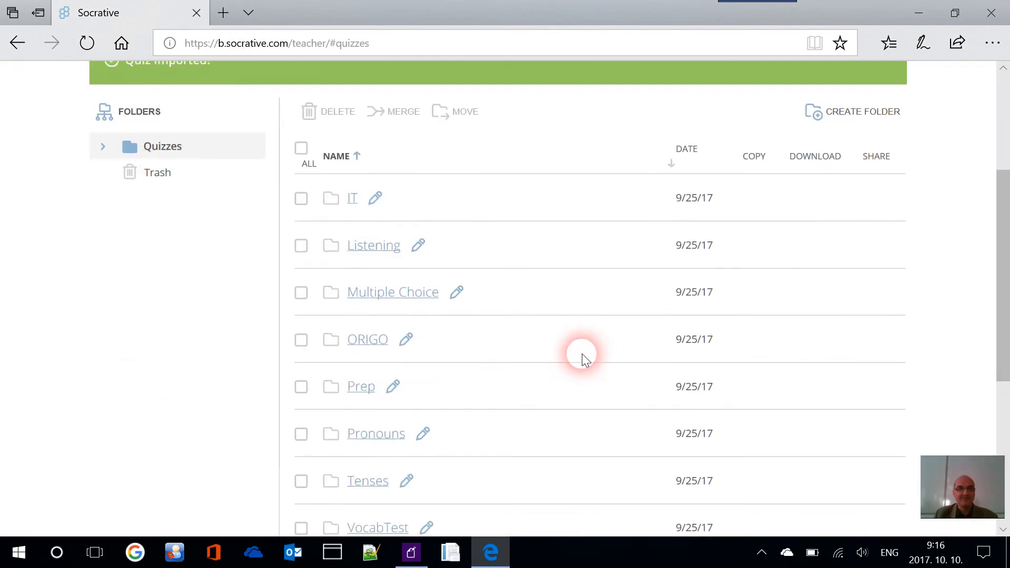
{"action": "scroll", "coordinate": [582, 354], "scroll_direction": "down", "scroll_amount": 1}
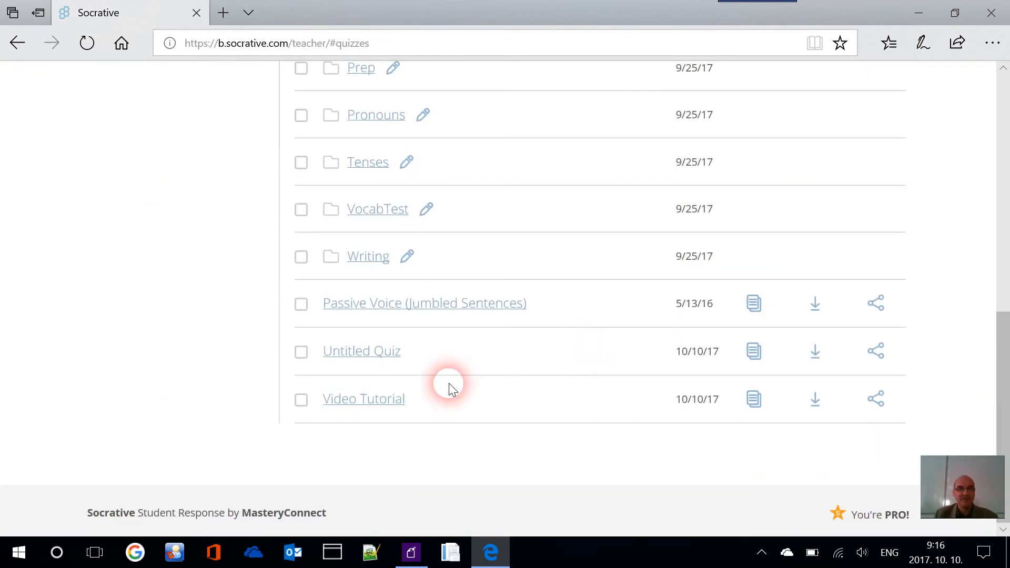
{"action": "left_click", "coordinate": [370, 356]}
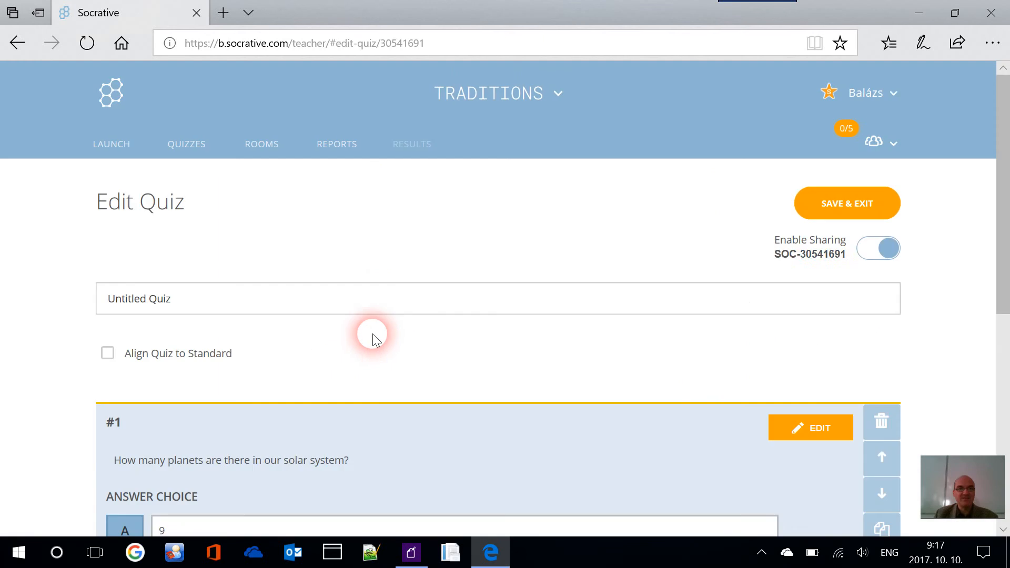
{"action": "scroll", "coordinate": [394, 263], "scroll_direction": "down", "scroll_amount": 7}
{"action": "scroll", "coordinate": [397, 307], "scroll_direction": "up", "scroll_amount": 3}
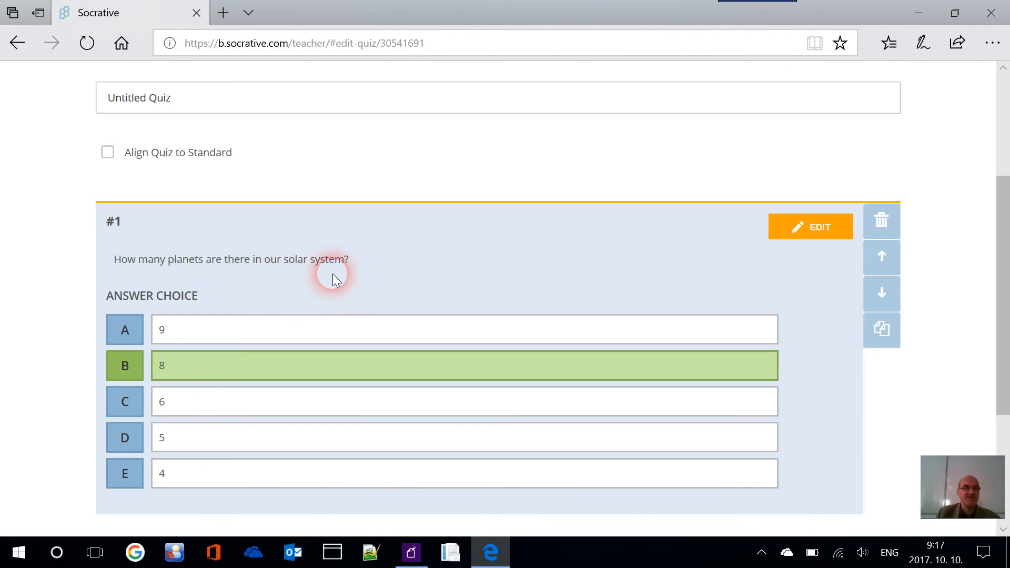
{"action": "scroll", "coordinate": [360, 274], "scroll_direction": "down", "scroll_amount": 3}
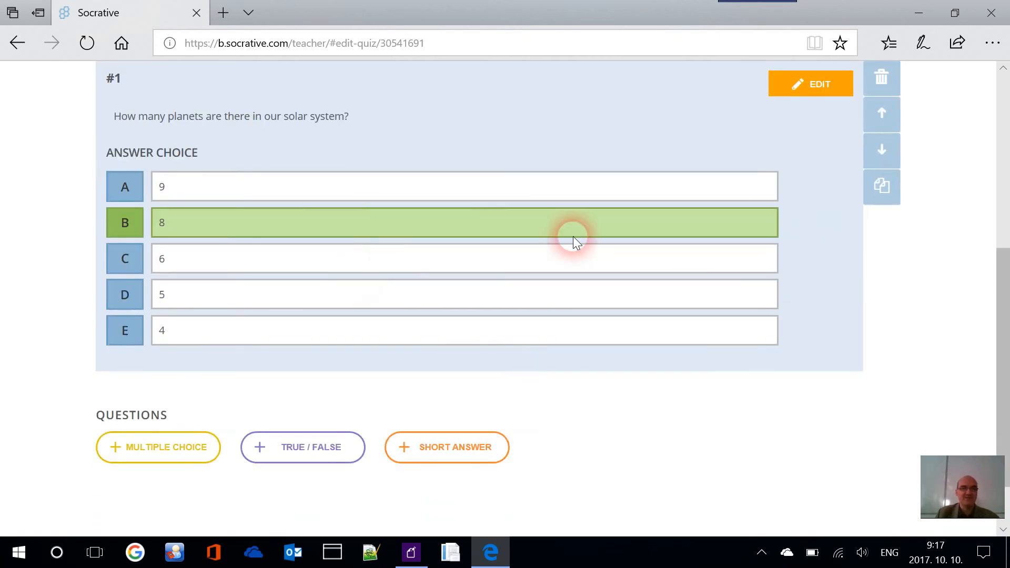
{"action": "scroll", "coordinate": [558, 243], "scroll_direction": "up", "scroll_amount": 6}
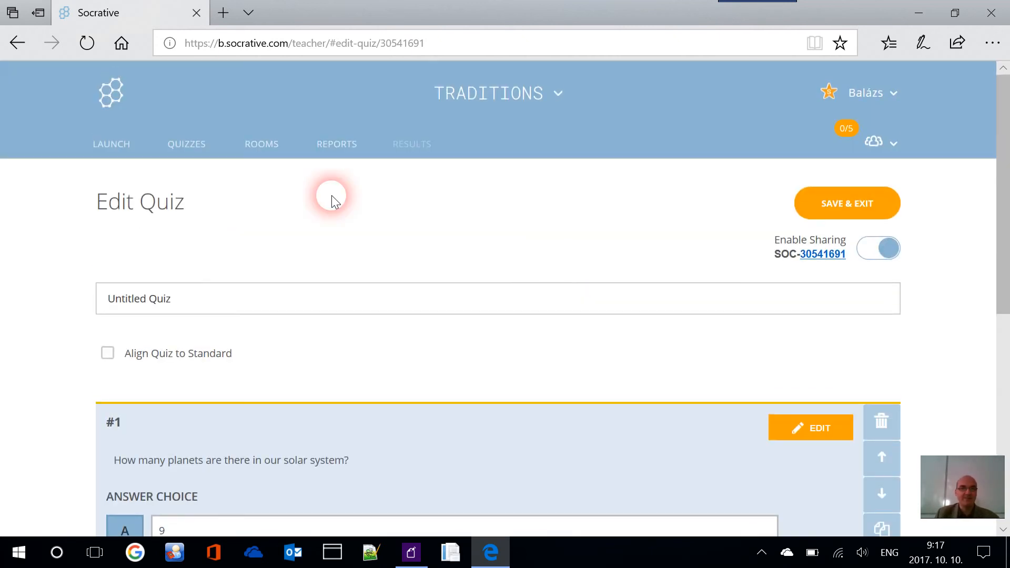
{"action": "left_click", "coordinate": [273, 150]}
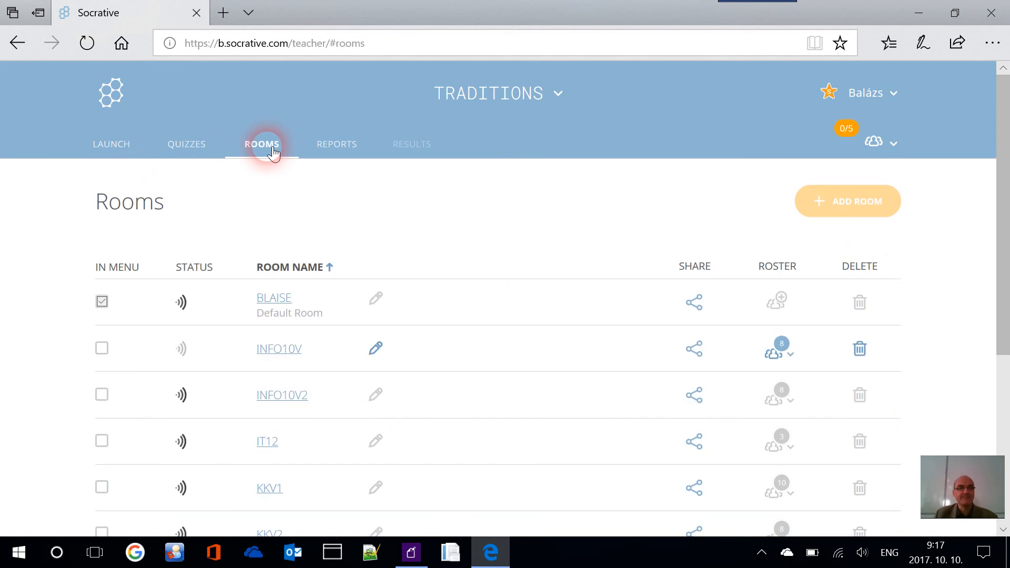
{"action": "scroll", "coordinate": [516, 235], "scroll_direction": "down", "scroll_amount": 1}
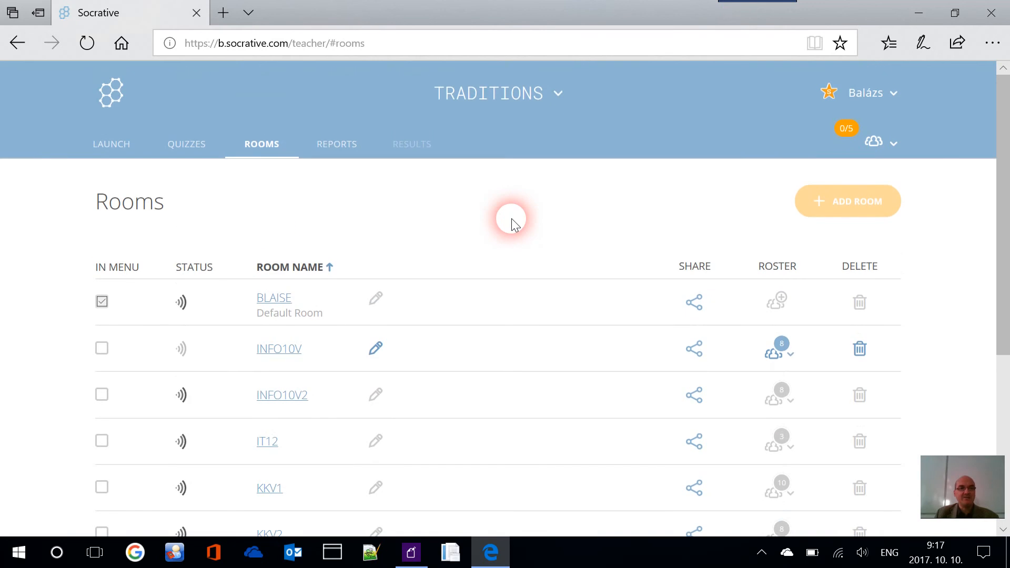
{"action": "scroll", "coordinate": [514, 224], "scroll_direction": "down", "scroll_amount": 2}
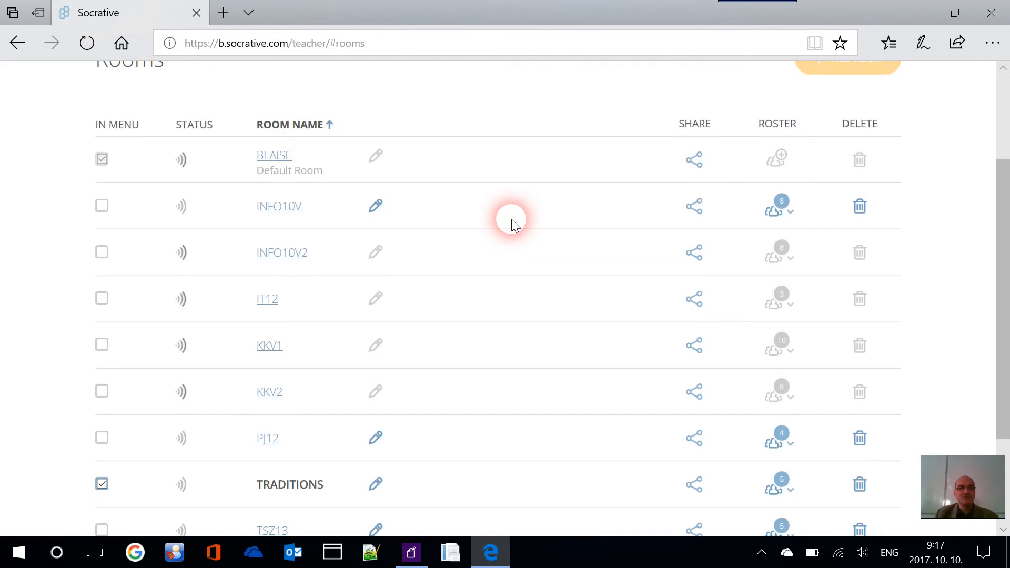
{"action": "scroll", "coordinate": [512, 219], "scroll_direction": "up", "scroll_amount": 3}
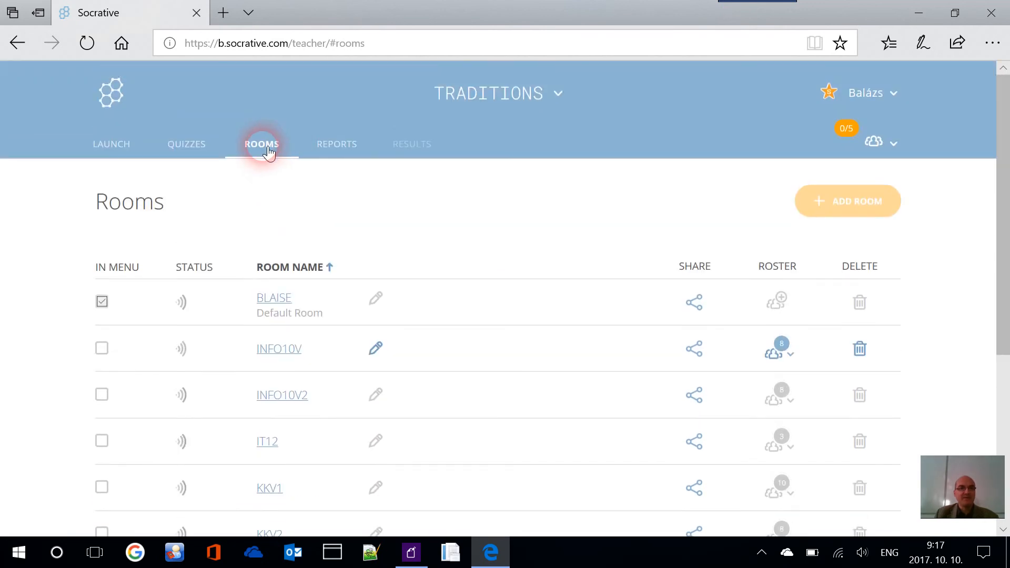
{"action": "scroll", "coordinate": [362, 178], "scroll_direction": "down", "scroll_amount": 5}
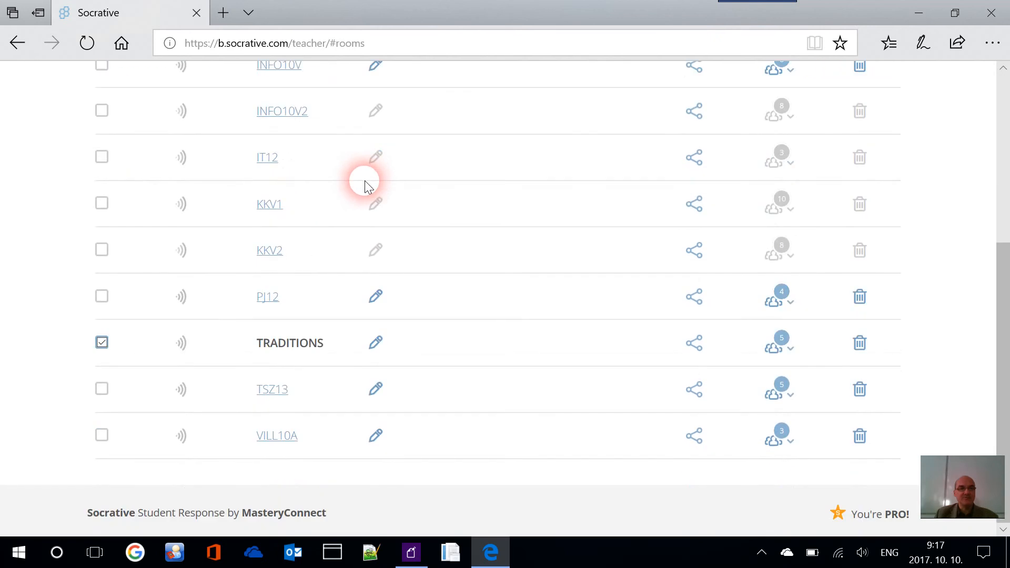
{"action": "left_click", "coordinate": [694, 343]}
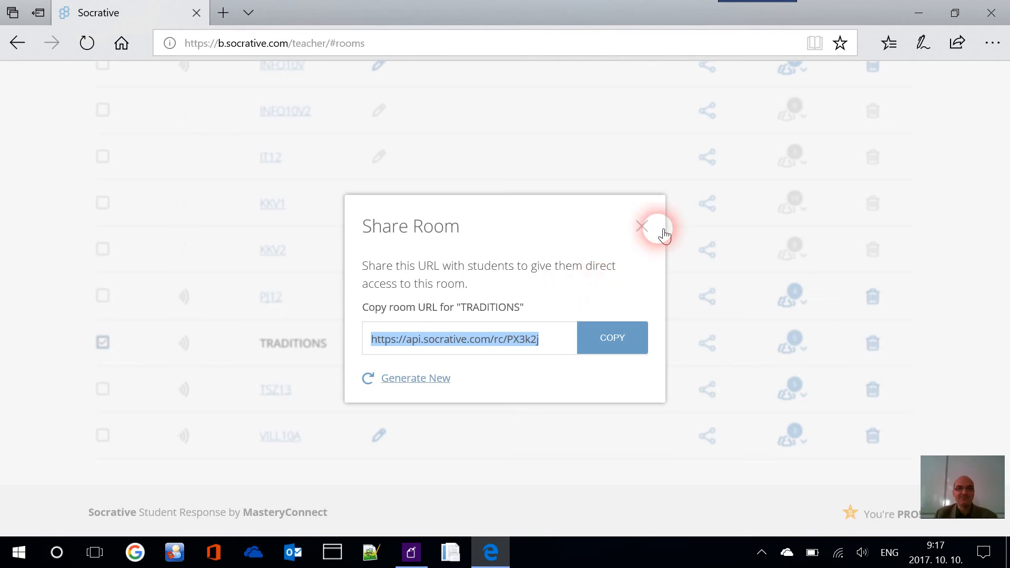
{"action": "left_click", "coordinate": [643, 227]}
{"action": "scroll", "coordinate": [643, 227], "scroll_direction": "up", "scroll_amount": 5}
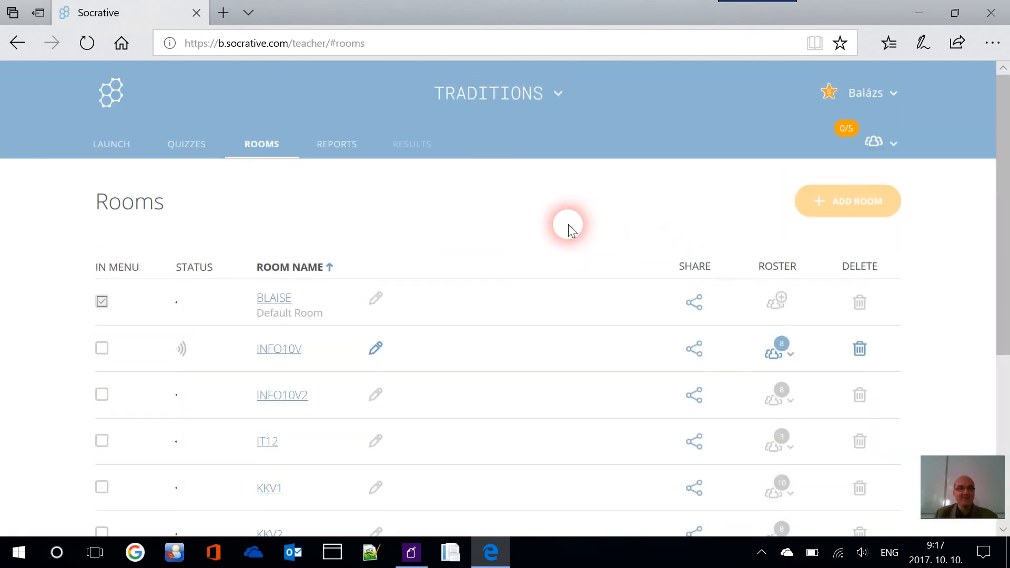
In the Quizzes list, view and close the share details for Untitled Quiz and Video Tutorial
{"action": "left_click", "coordinate": [116, 148]}
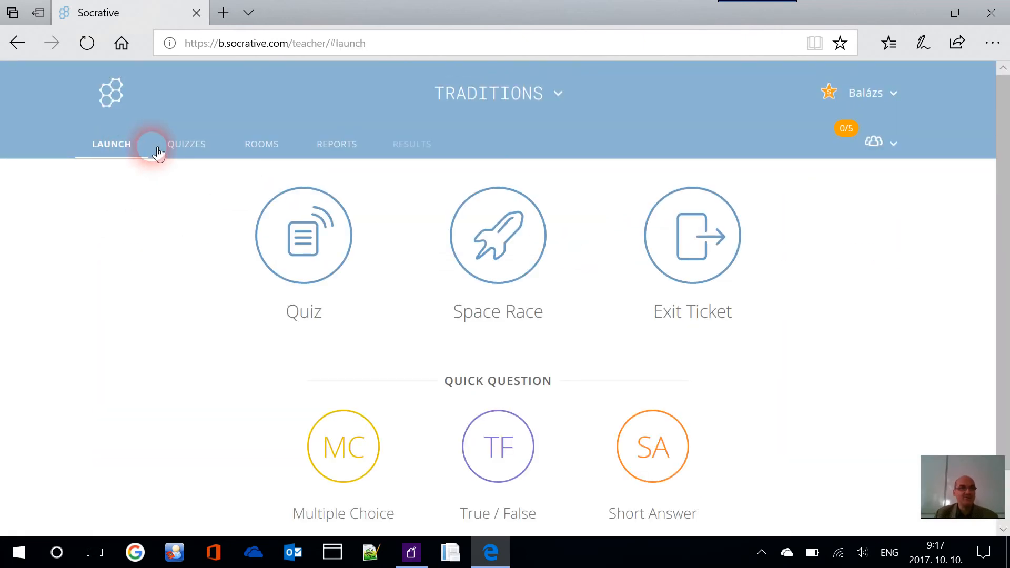
{"action": "left_click", "coordinate": [192, 150]}
{"action": "scroll", "coordinate": [401, 277], "scroll_direction": "down", "scroll_amount": 8}
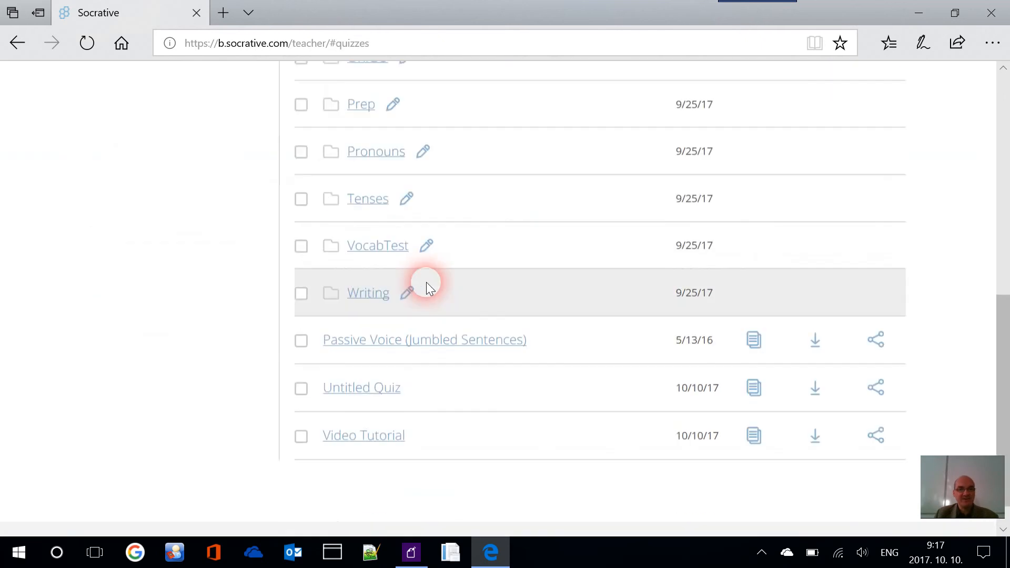
{"action": "scroll", "coordinate": [426, 282], "scroll_direction": "down", "scroll_amount": 1}
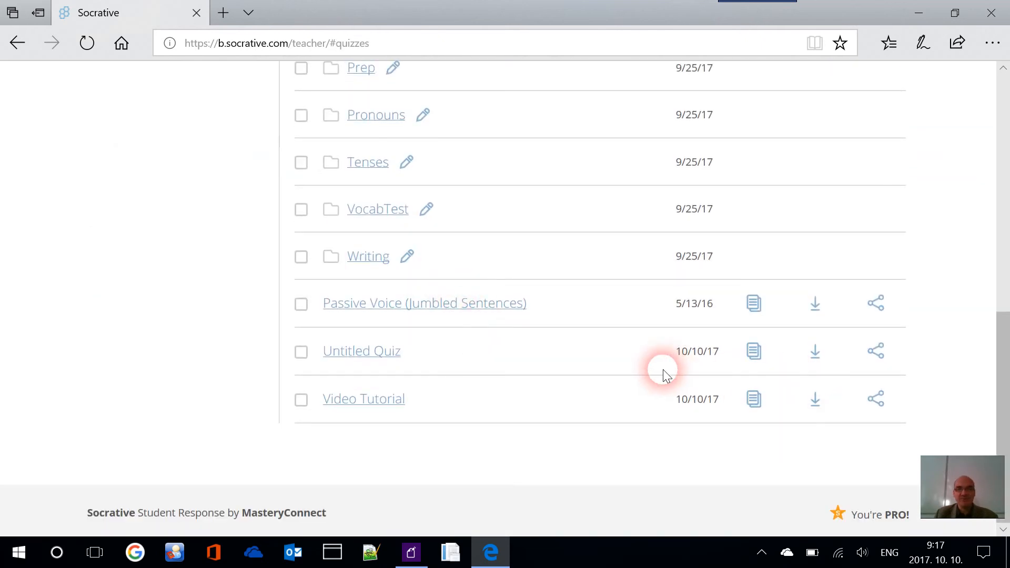
{"action": "left_click", "coordinate": [887, 359]}
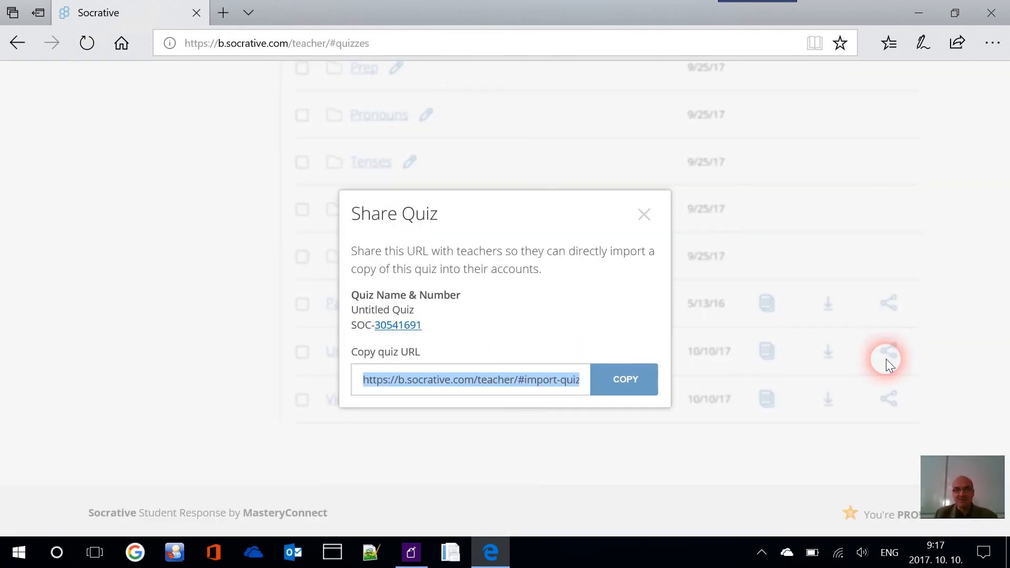
{"action": "left_click", "coordinate": [646, 216]}
{"action": "scroll", "coordinate": [361, 192], "scroll_direction": "up", "scroll_amount": 10}
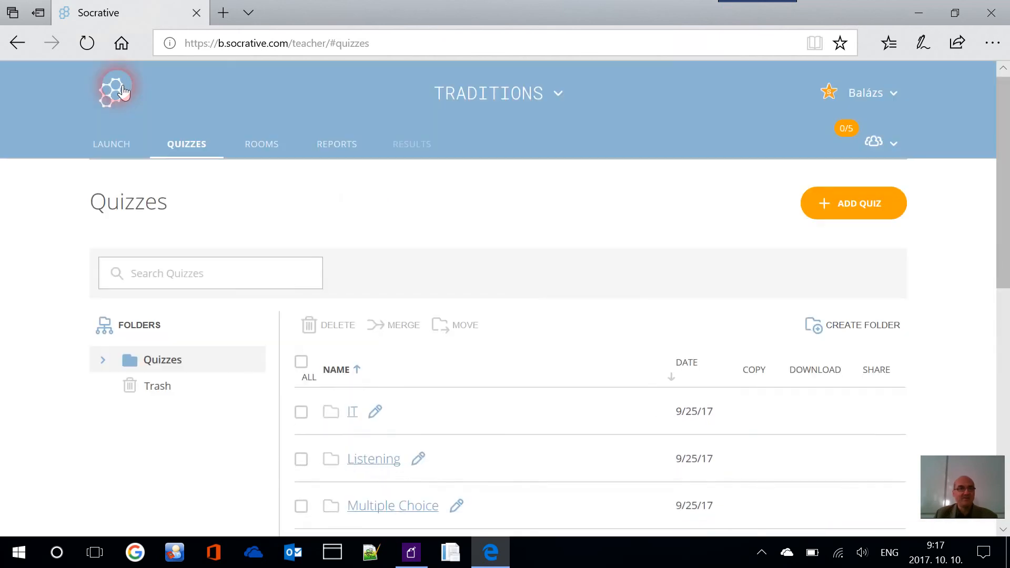
{"action": "scroll", "coordinate": [394, 199], "scroll_direction": "down", "scroll_amount": 10}
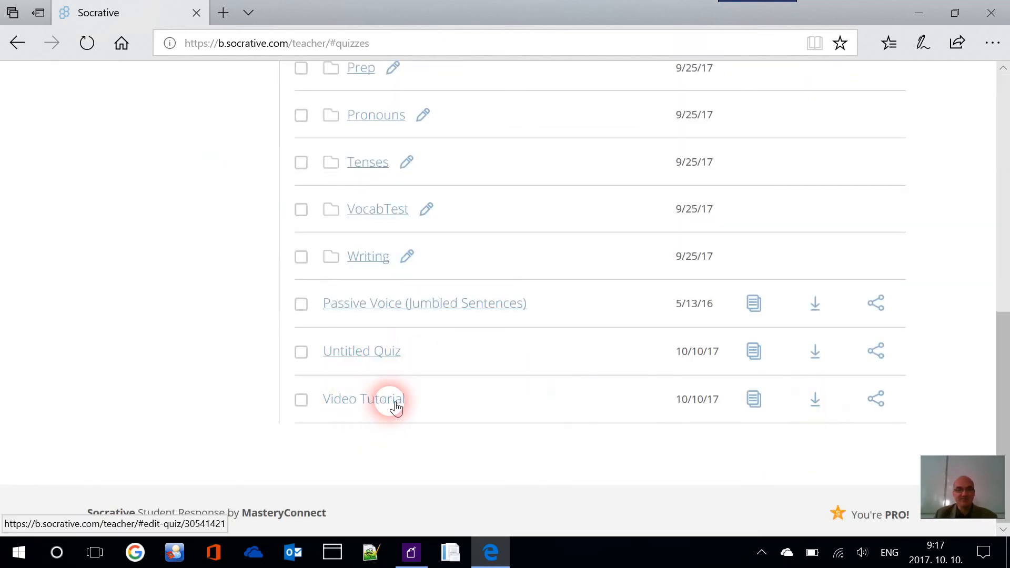
{"action": "left_click", "coordinate": [886, 400]}
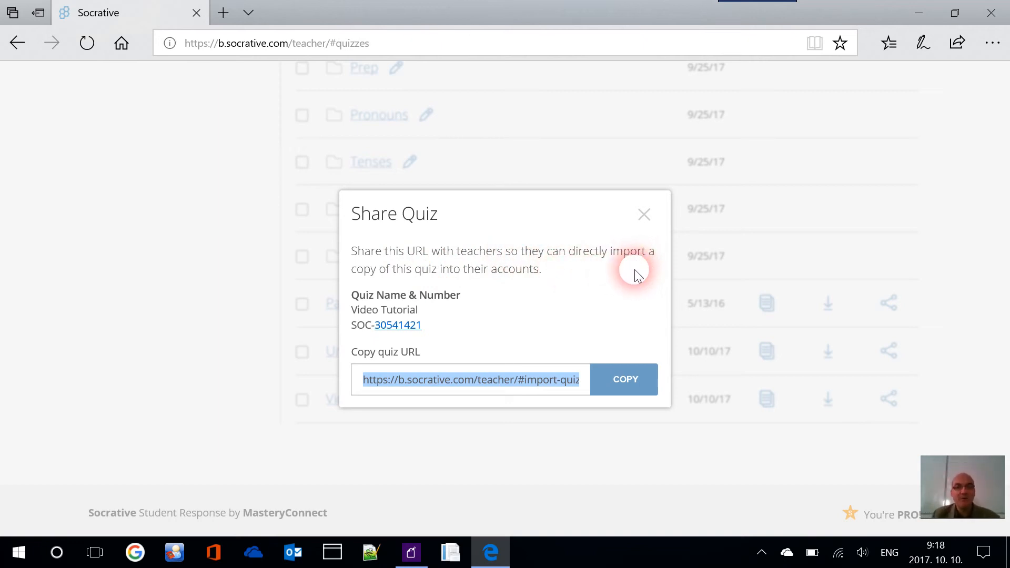
{"action": "left_click", "coordinate": [655, 220]}
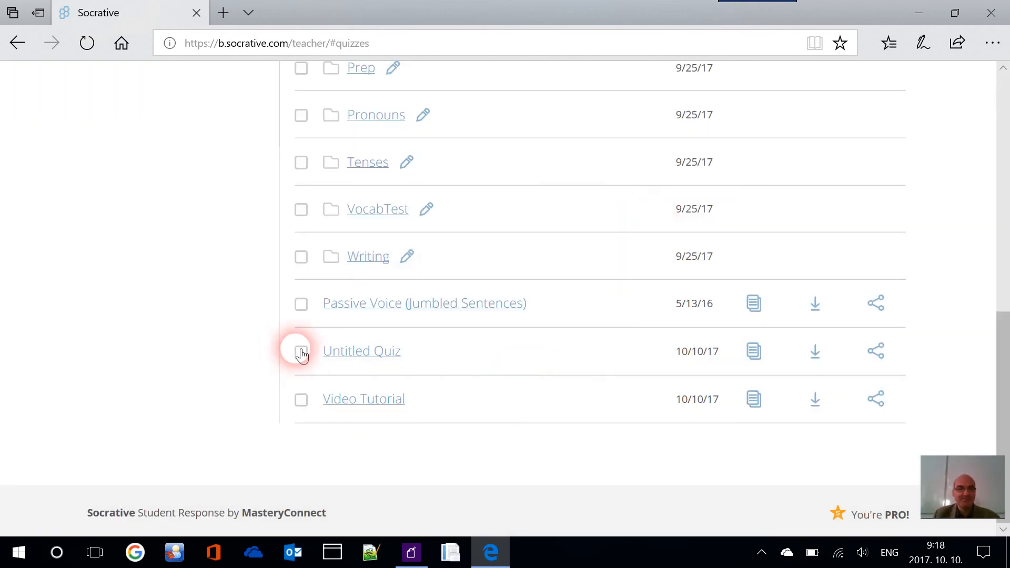
Delete Untitled Quiz, check it in the Trash, then return to the Quizzes folder
{"action": "scroll", "coordinate": [658, 340], "scroll_direction": "up", "scroll_amount": 10}
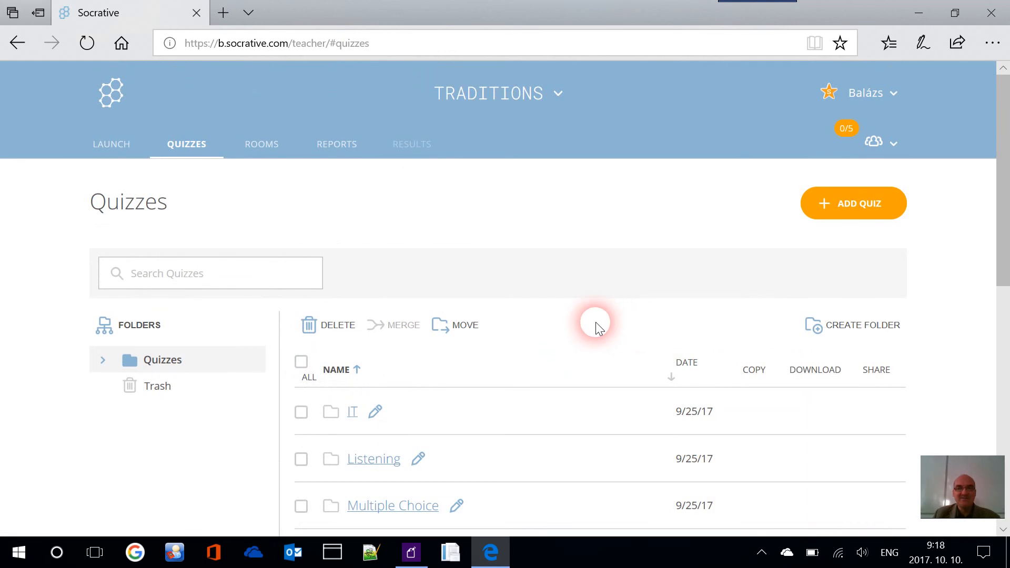
{"action": "scroll", "coordinate": [595, 322], "scroll_direction": "down", "scroll_amount": 1}
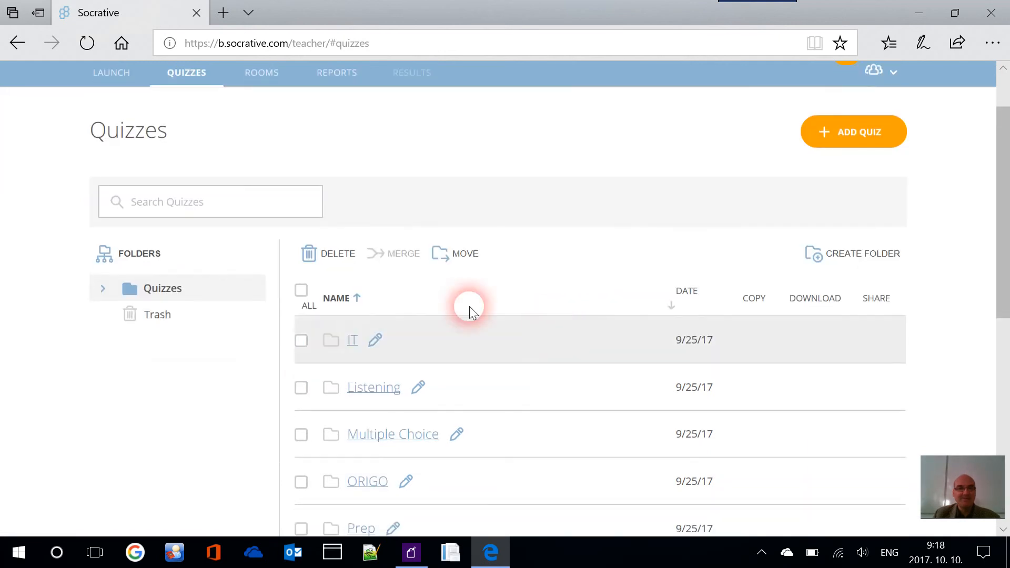
{"action": "left_click", "coordinate": [343, 263]}
{"action": "scroll", "coordinate": [447, 294], "scroll_direction": "down", "scroll_amount": 8}
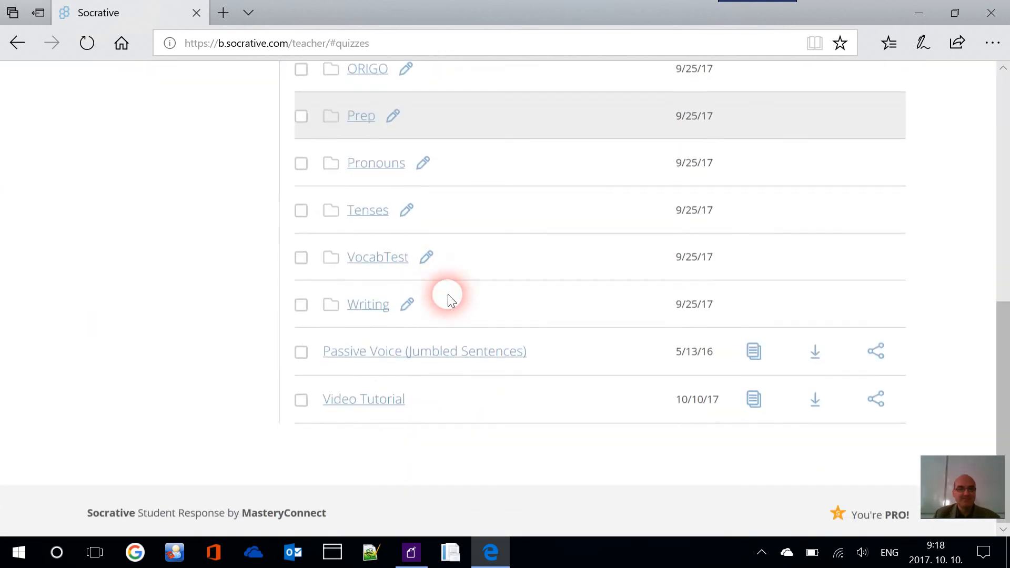
{"action": "scroll", "coordinate": [289, 336], "scroll_direction": "up", "scroll_amount": 5}
{"action": "left_click", "coordinate": [158, 259]}
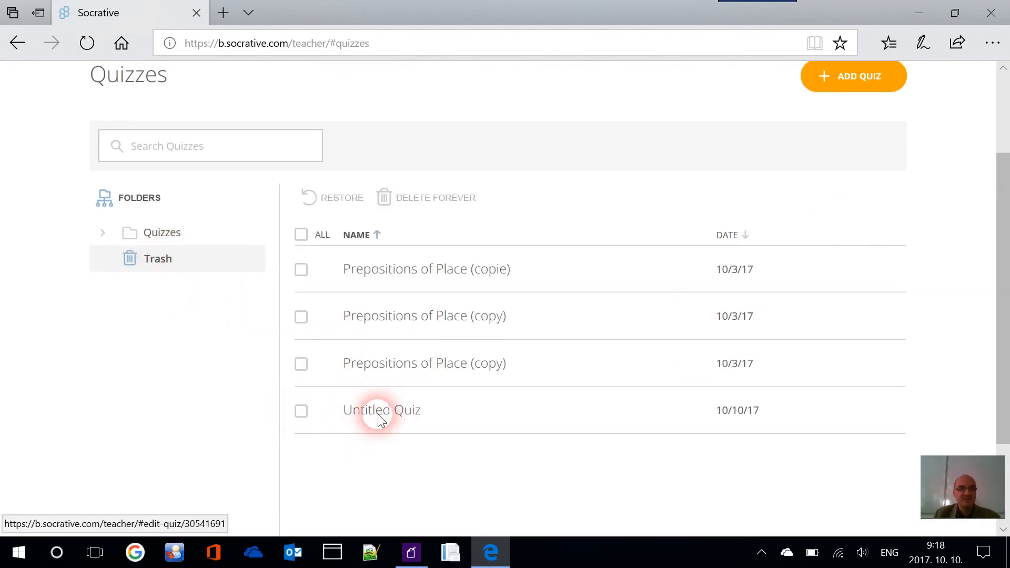
{"action": "left_click", "coordinate": [153, 235]}
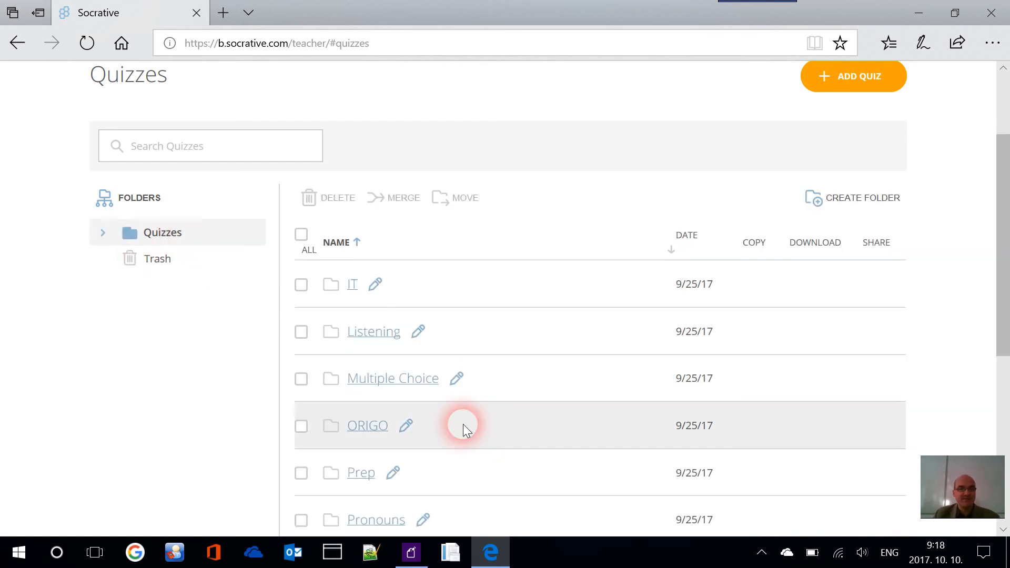
Go back to LAUNCH and scroll through the rooms list showing BLAISE and TRADITIONS
{"action": "scroll", "coordinate": [464, 425], "scroll_direction": "down", "scroll_amount": 7}
{"action": "scroll", "coordinate": [335, 398], "scroll_direction": "up", "scroll_amount": 8}
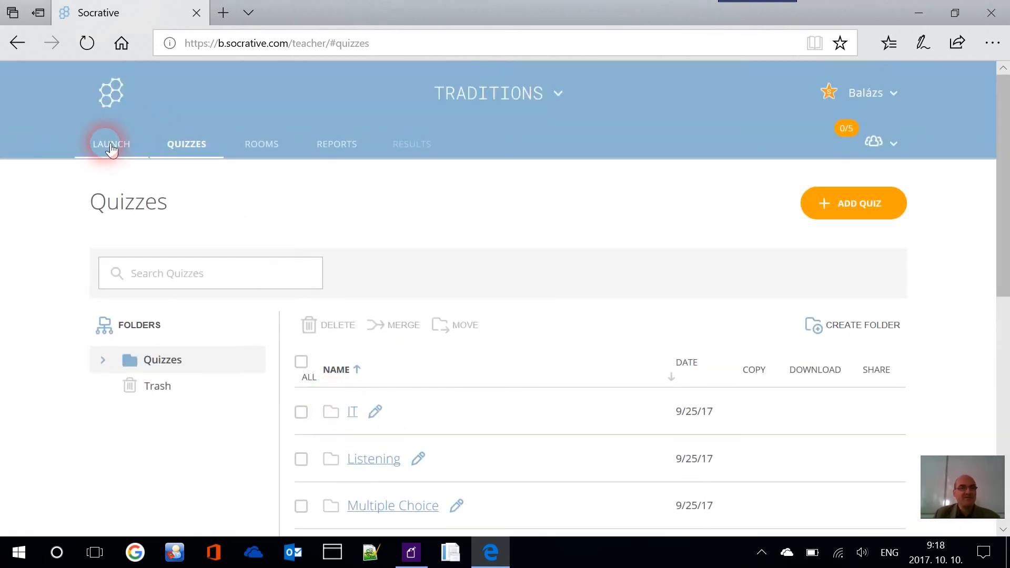
{"action": "left_click", "coordinate": [112, 149]}
{"action": "scroll", "coordinate": [395, 273], "scroll_direction": "down", "scroll_amount": 2}
{"action": "scroll", "coordinate": [444, 192], "scroll_direction": "up", "scroll_amount": 2}
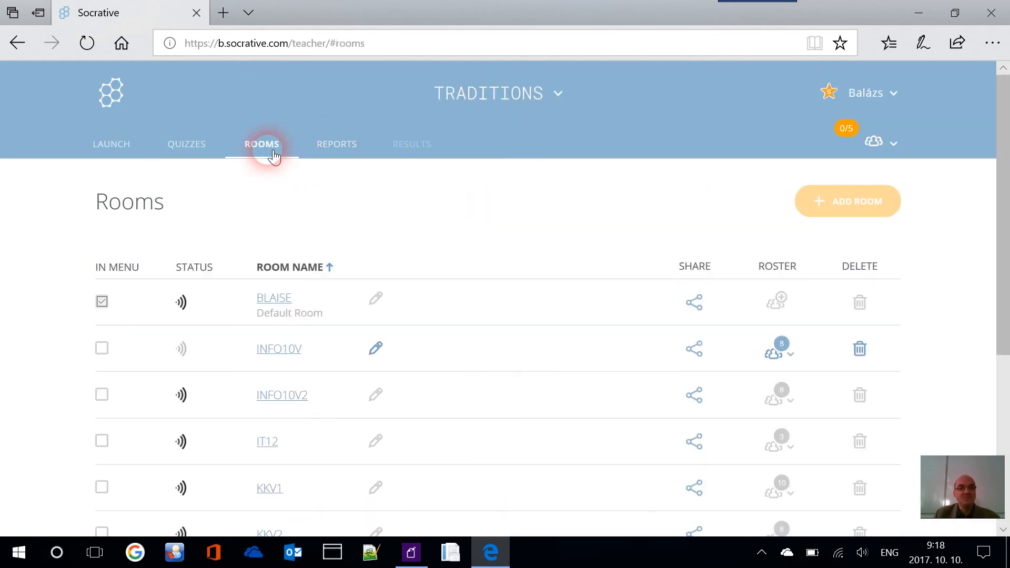
{"action": "scroll", "coordinate": [354, 198], "scroll_direction": "down", "scroll_amount": 5}
{"action": "scroll", "coordinate": [288, 353], "scroll_direction": "up", "scroll_amount": 6}
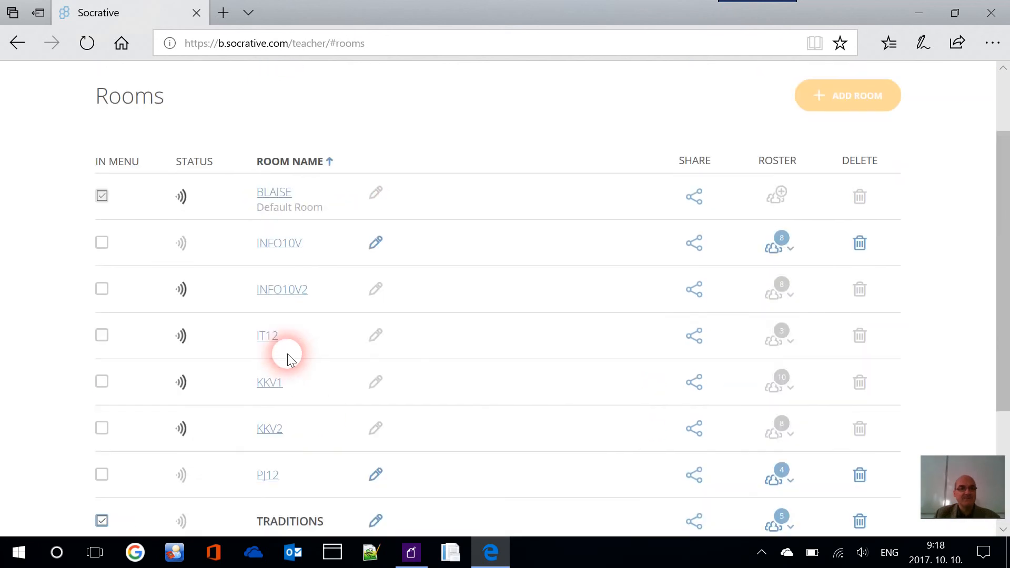
Launch the Video Tutorial quiz with Open Navigation and shuffled questions and answers
{"action": "left_click", "coordinate": [114, 146]}
{"action": "scroll", "coordinate": [279, 221], "scroll_direction": "down", "scroll_amount": 1}
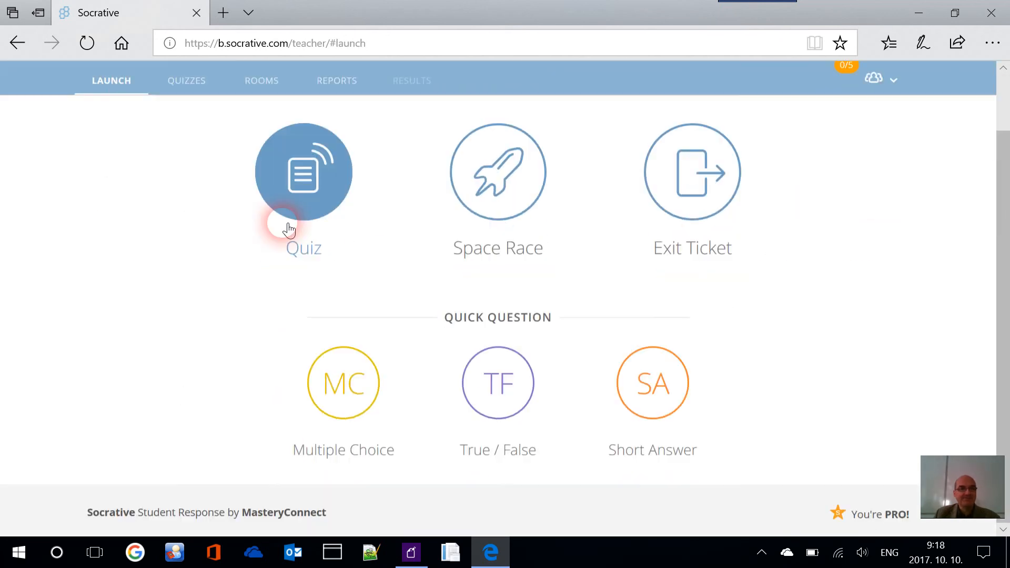
{"action": "left_click", "coordinate": [308, 231]}
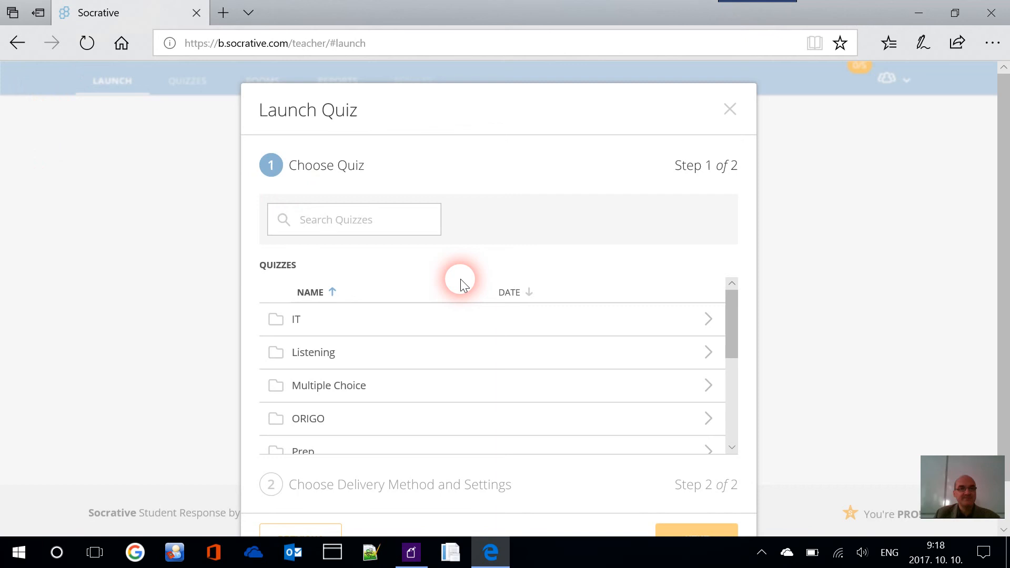
{"action": "scroll", "coordinate": [460, 279], "scroll_direction": "down", "scroll_amount": 5}
{"action": "scroll", "coordinate": [413, 367], "scroll_direction": "down", "scroll_amount": 1}
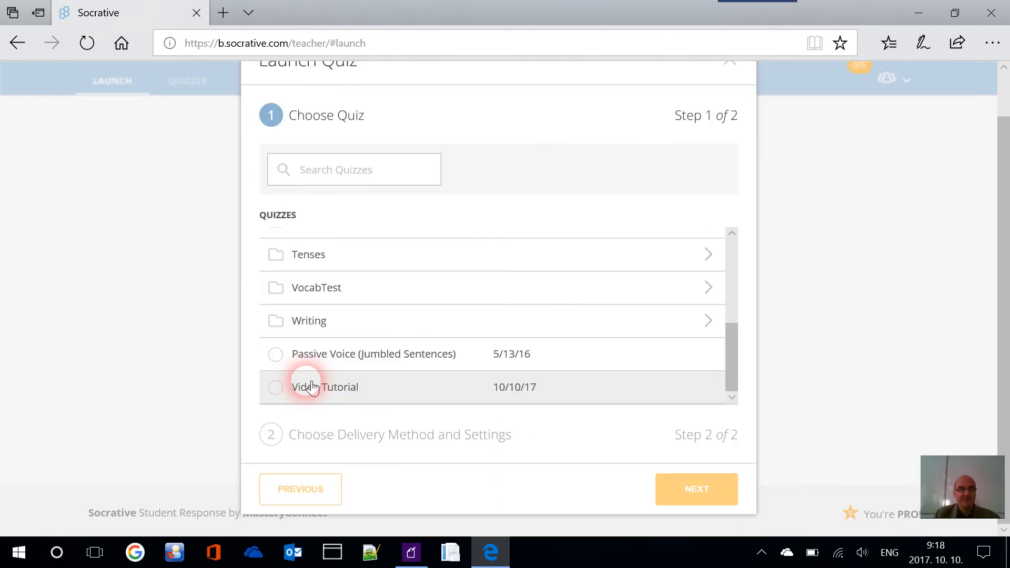
{"action": "left_click", "coordinate": [277, 389]}
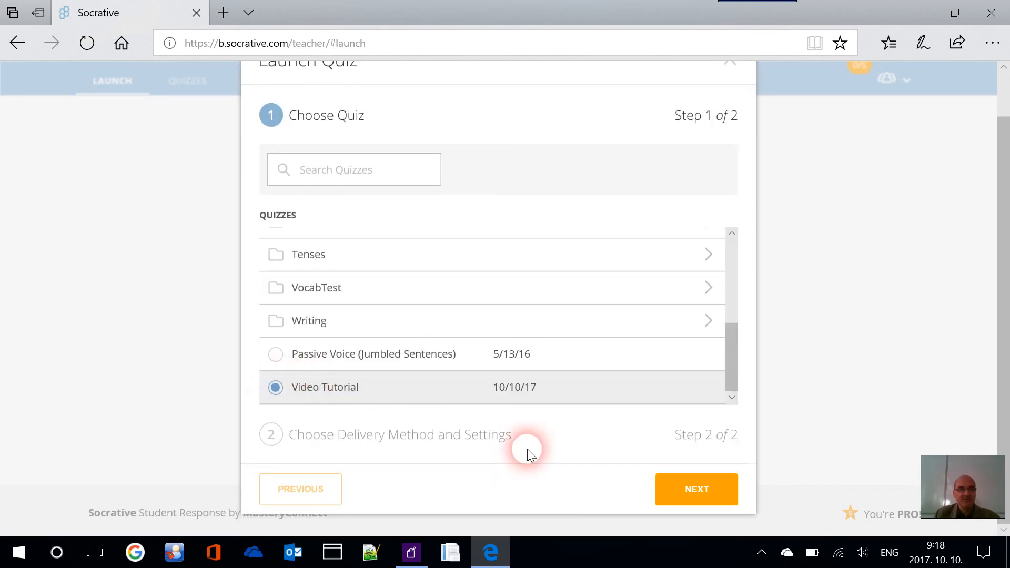
{"action": "left_click", "coordinate": [690, 491]}
{"action": "left_click", "coordinate": [384, 347]}
{"action": "left_click", "coordinate": [555, 290]}
{"action": "left_click", "coordinate": [555, 322]}
{"action": "left_click", "coordinate": [705, 479]}
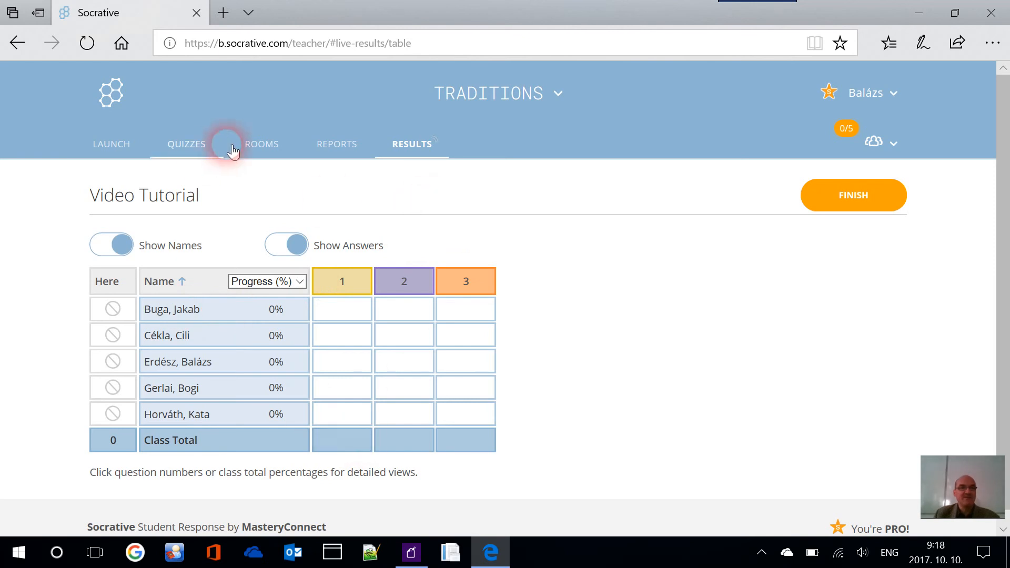
Copy the TRADITIONS room share link and select the browser address bar
{"action": "left_click", "coordinate": [279, 150]}
{"action": "scroll", "coordinate": [358, 198], "scroll_direction": "down", "scroll_amount": 5}
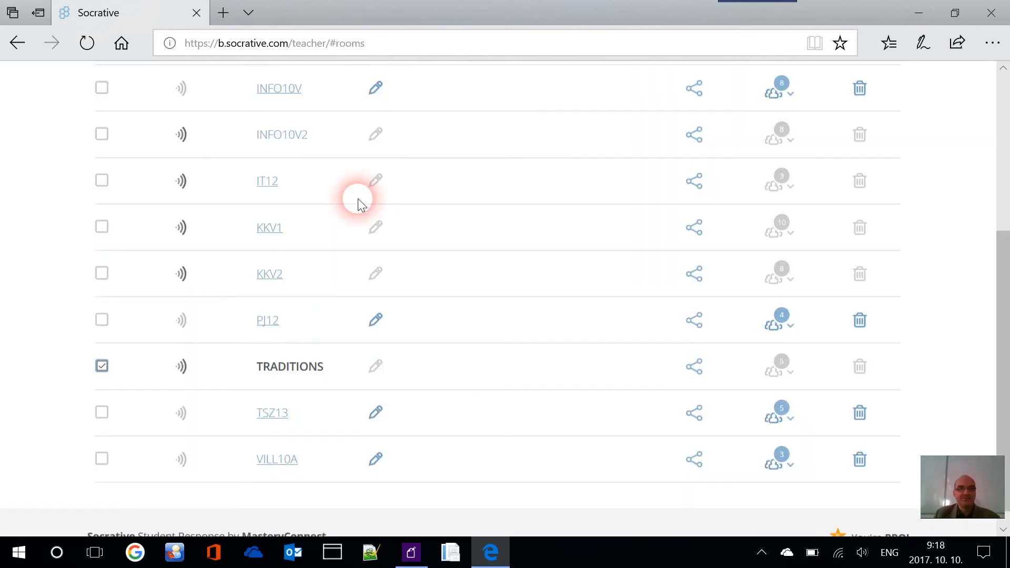
{"action": "left_click", "coordinate": [700, 348]}
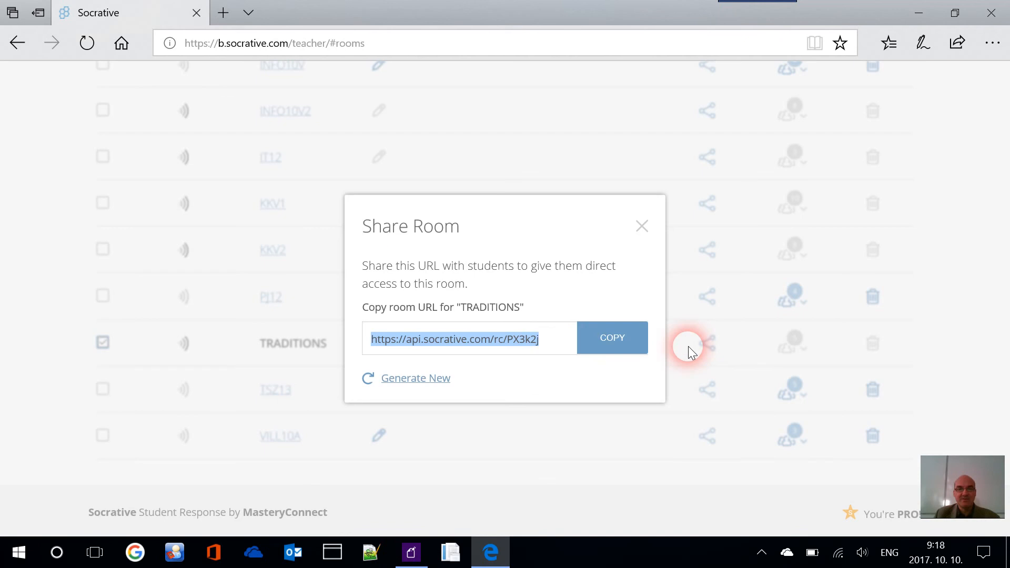
{"action": "left_click", "coordinate": [606, 338]}
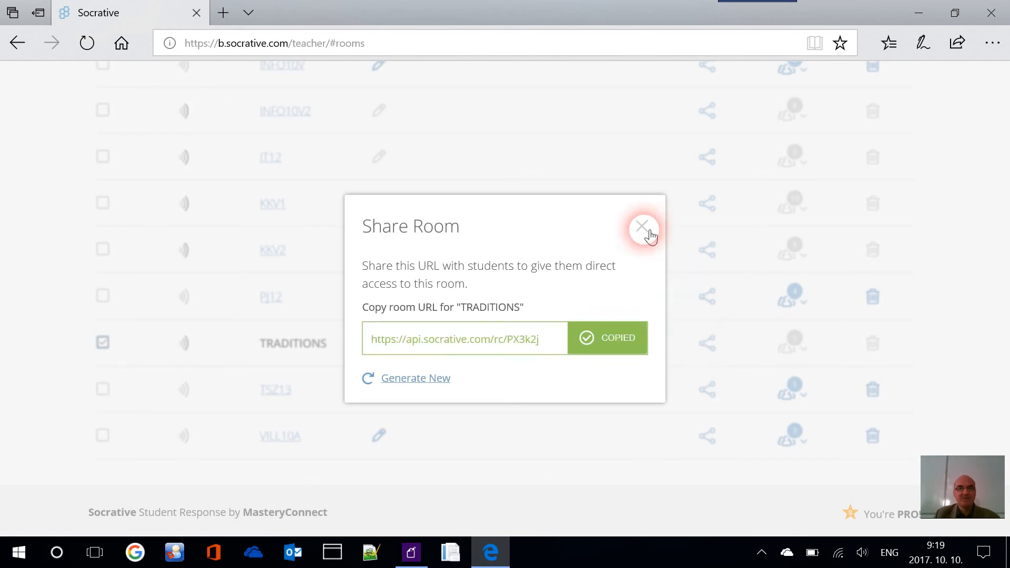
{"action": "left_click", "coordinate": [642, 226]}
{"action": "left_click", "coordinate": [476, 43]}
Paste and load the TRADITIONS room link, then submit a student ID to join
{"action": "key", "text": "Return"}
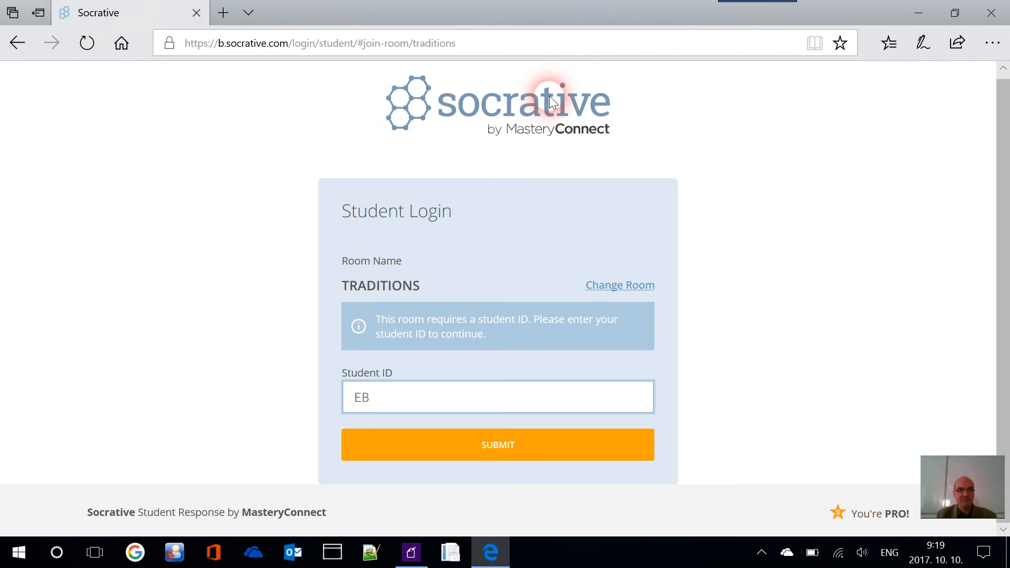
{"action": "key", "text": "Return"}
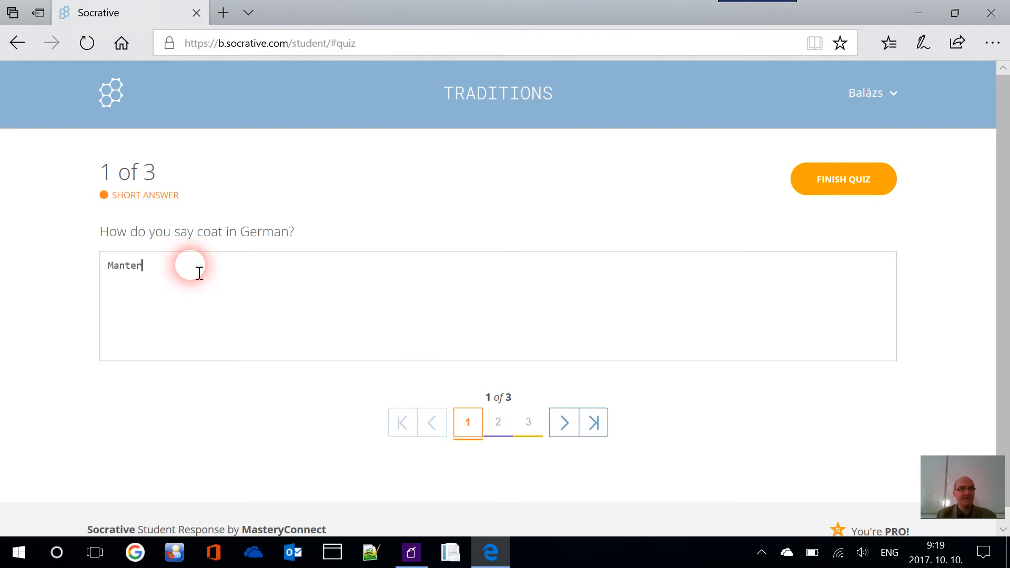
Browse the three questions and answer True to the apple question
{"action": "left_click", "coordinate": [501, 429]}
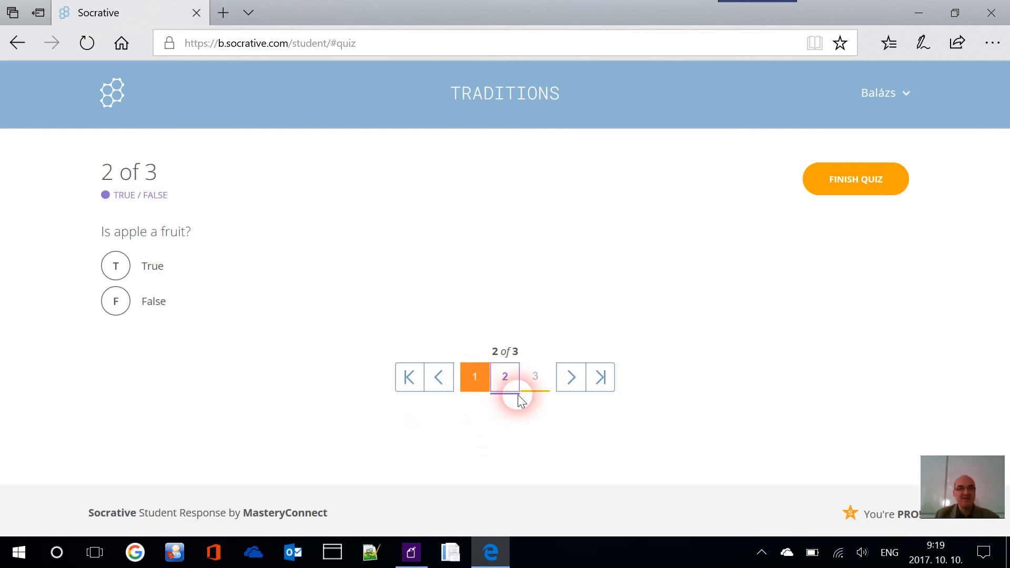
{"action": "left_click", "coordinate": [474, 375]}
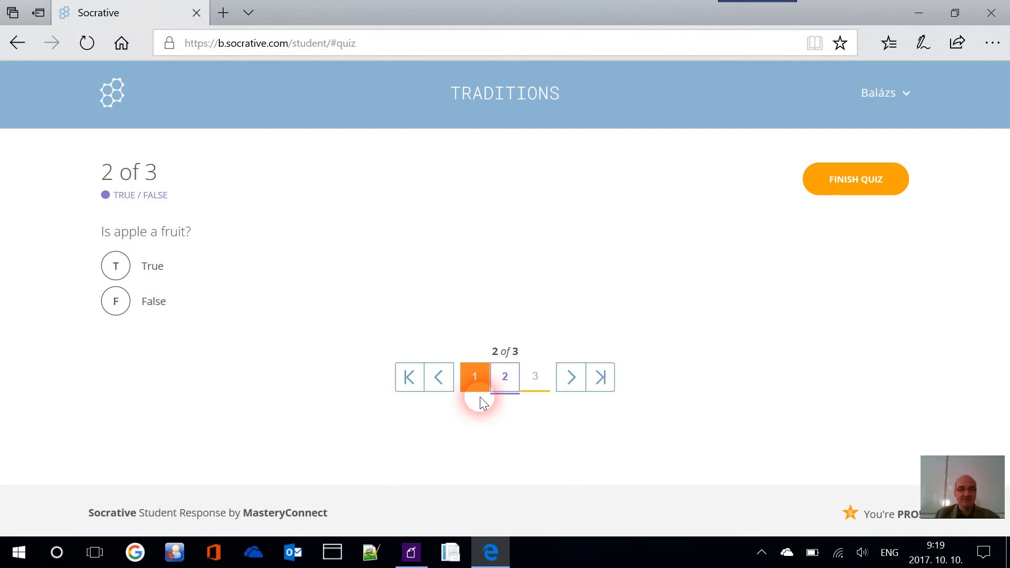
{"action": "left_click", "coordinate": [550, 381]}
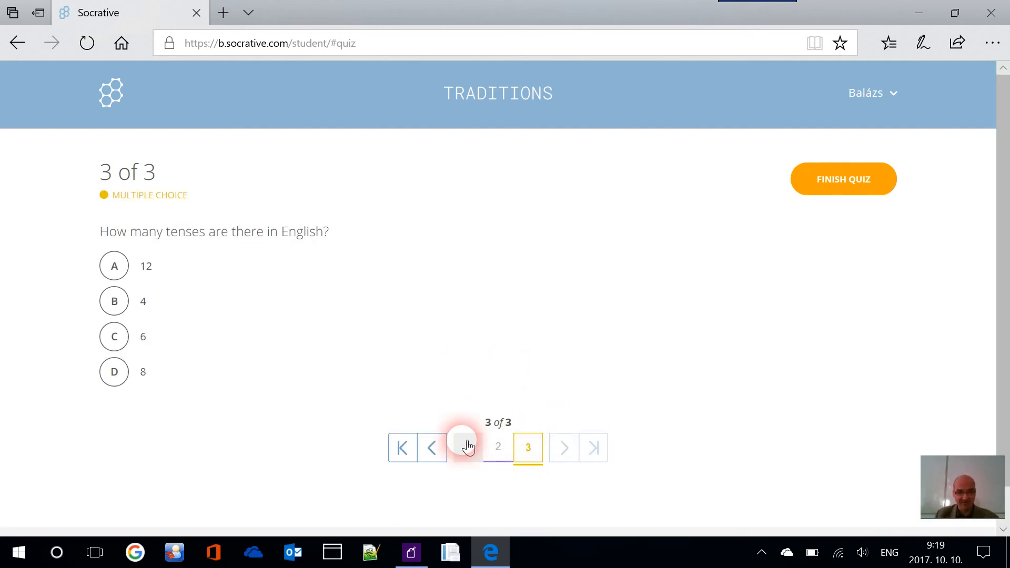
{"action": "left_click", "coordinate": [499, 447]}
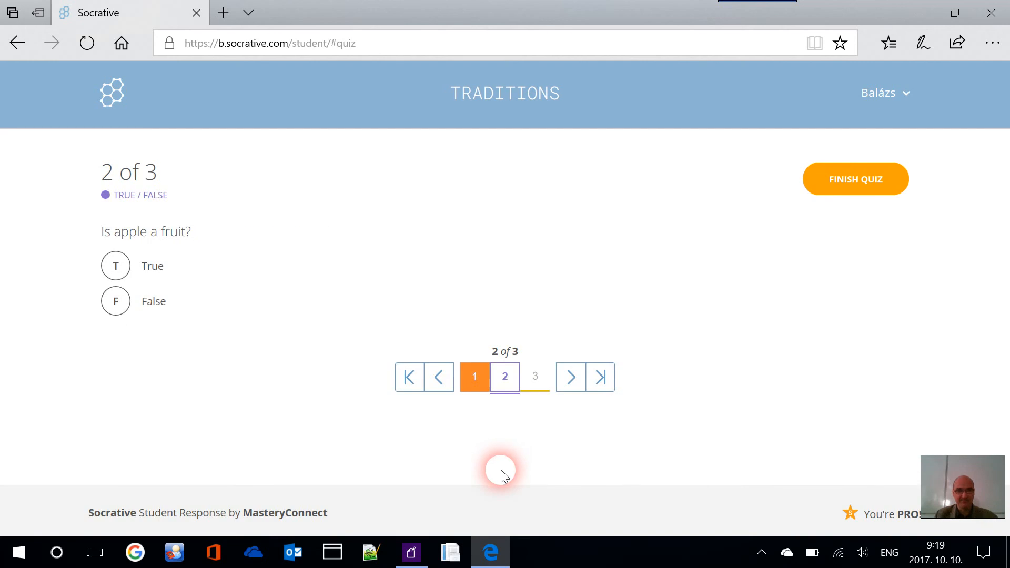
{"action": "left_click", "coordinate": [537, 383]}
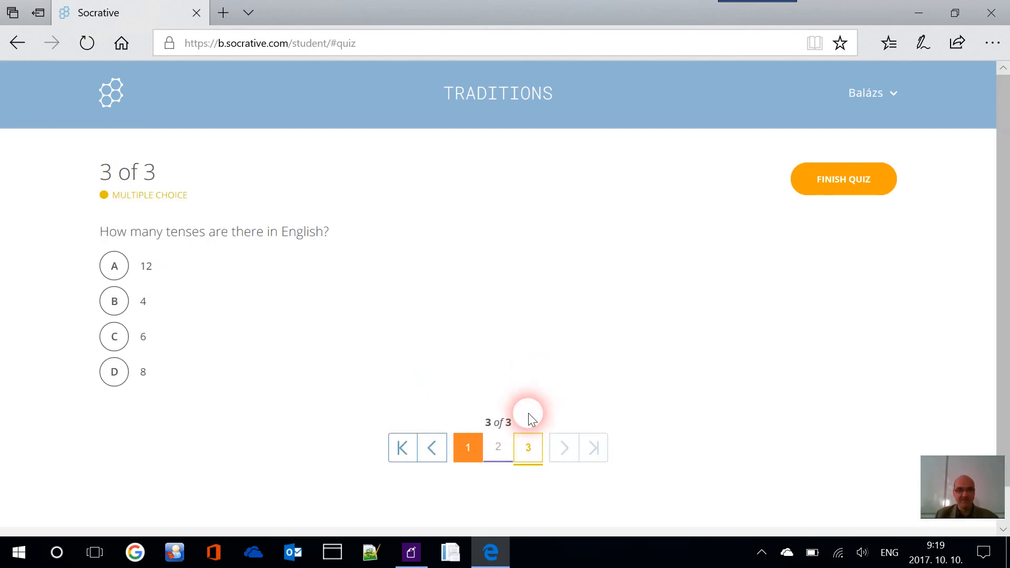
{"action": "left_click", "coordinate": [499, 449]}
{"action": "left_click", "coordinate": [537, 379]}
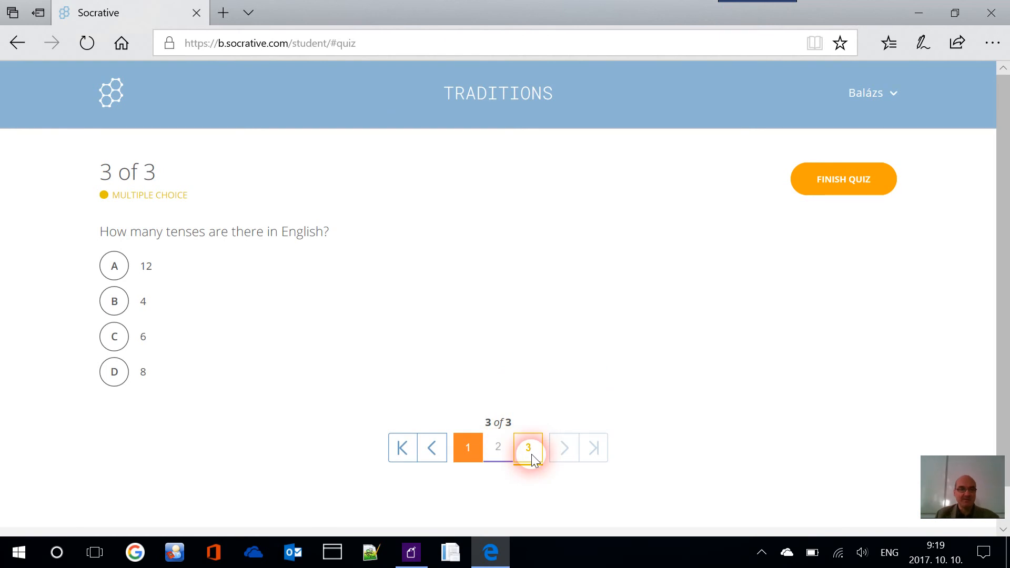
{"action": "left_click", "coordinate": [498, 448]}
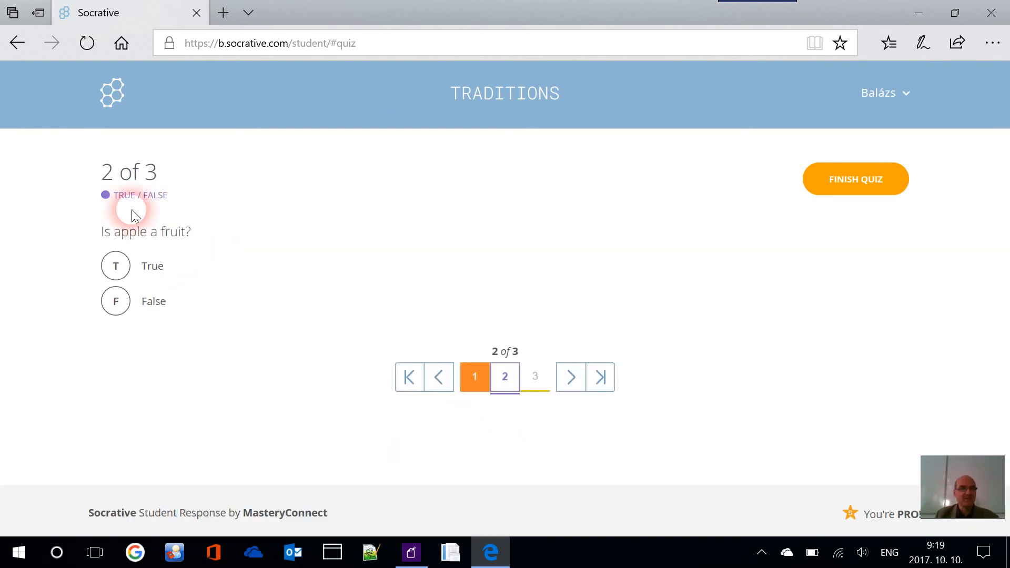
{"action": "left_click", "coordinate": [125, 272]}
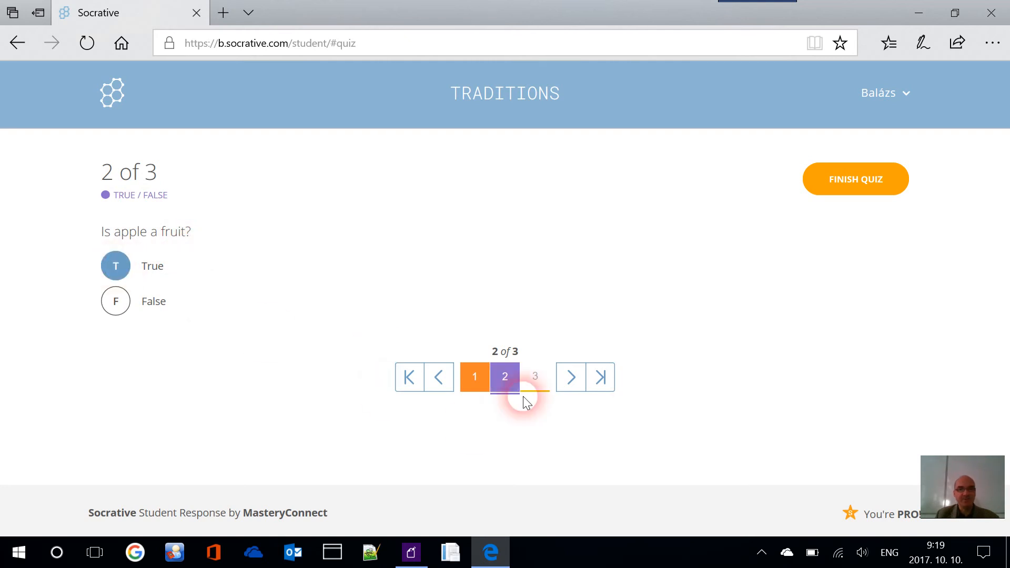
Answer 12 to the English tenses question on question 3
{"action": "left_click", "coordinate": [507, 375]}
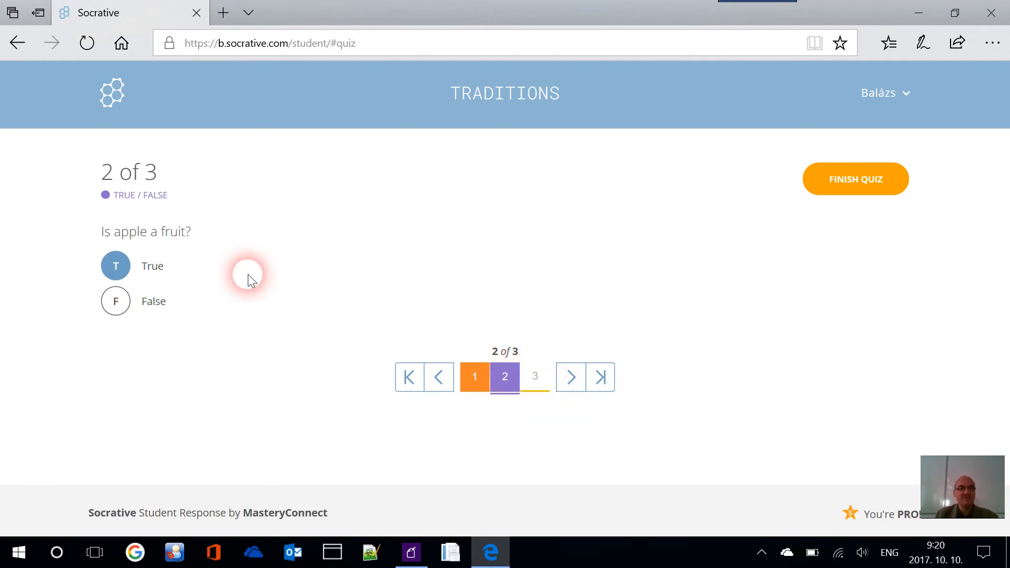
{"action": "left_click", "coordinate": [537, 382]}
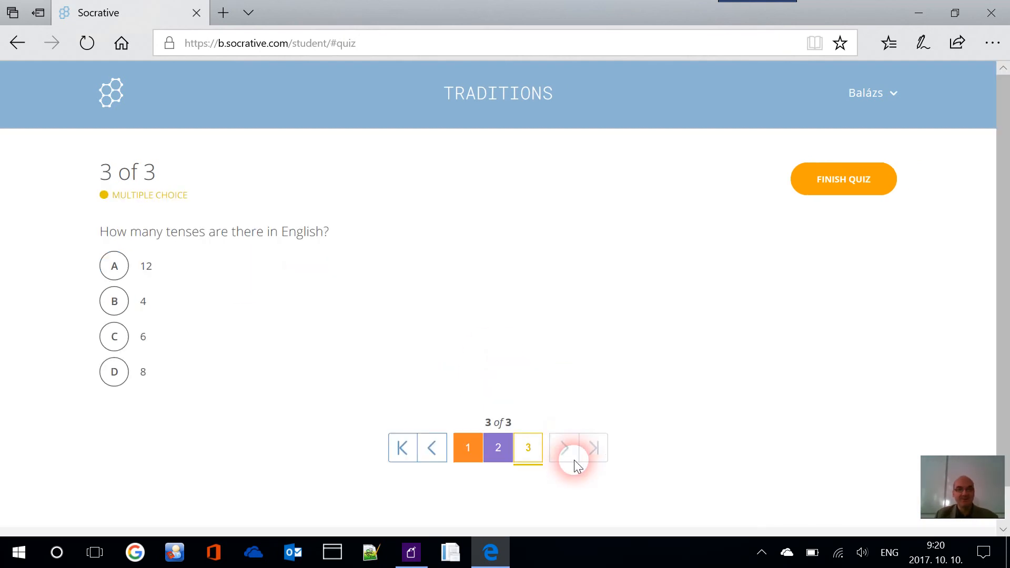
{"action": "left_click", "coordinate": [115, 266]}
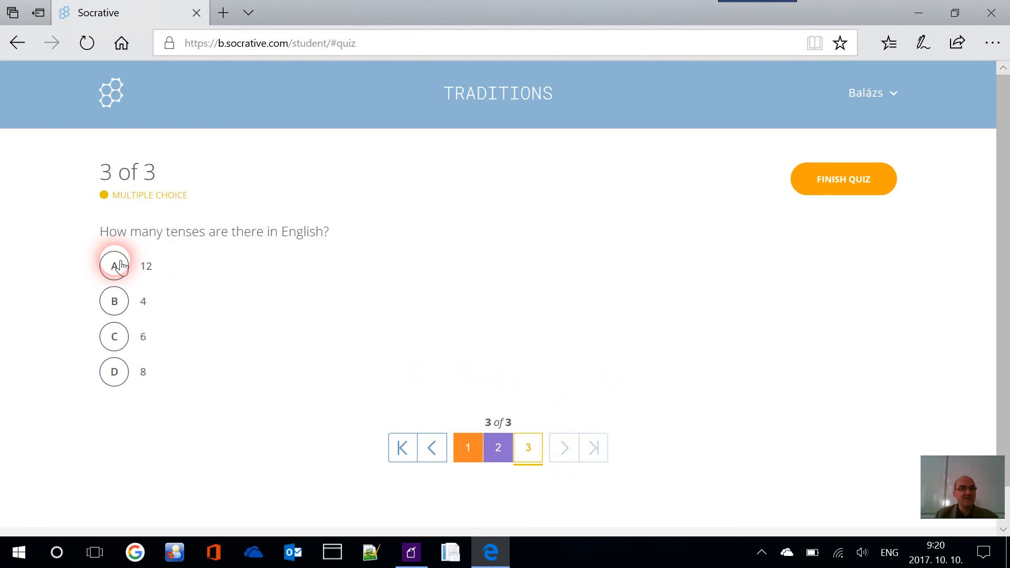
{"action": "left_click", "coordinate": [531, 375]}
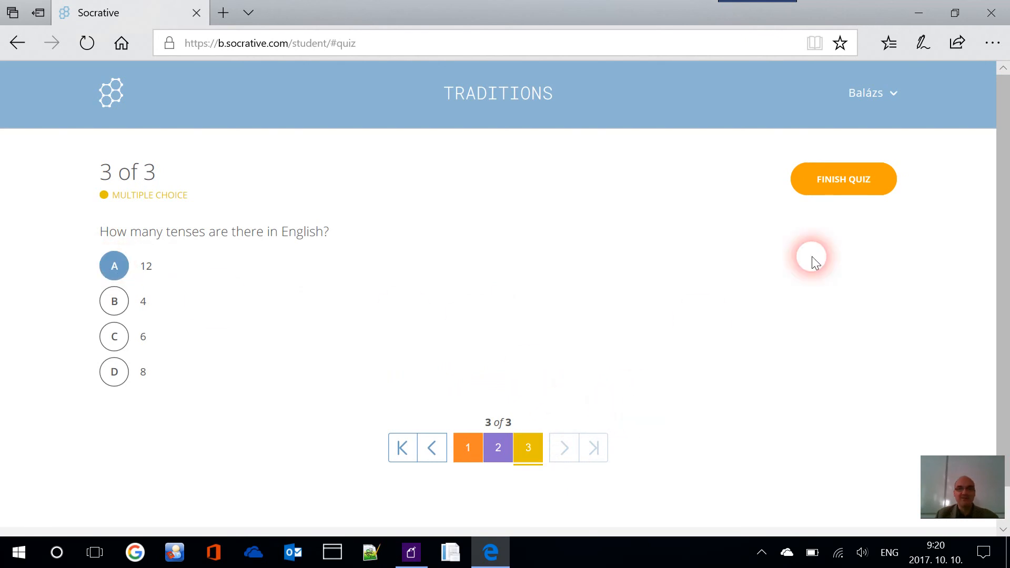
{"action": "scroll", "coordinate": [732, 274], "scroll_direction": "down", "scroll_amount": 2}
Review all answers, switching the apple answer to False and back to True
{"action": "left_click", "coordinate": [509, 414]}
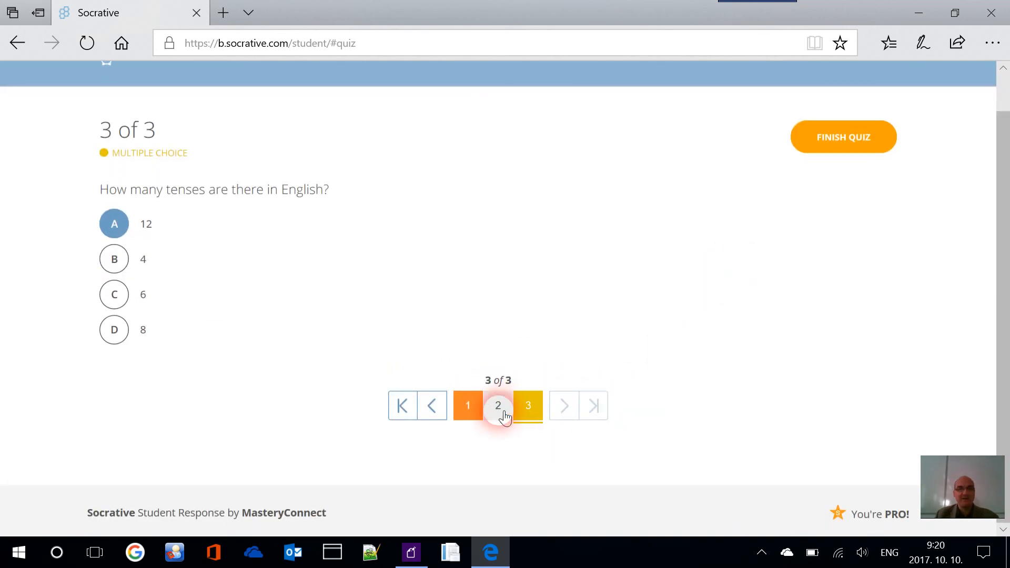
{"action": "left_click", "coordinate": [476, 377]}
{"action": "left_click", "coordinate": [500, 422]}
{"action": "left_click", "coordinate": [539, 390]}
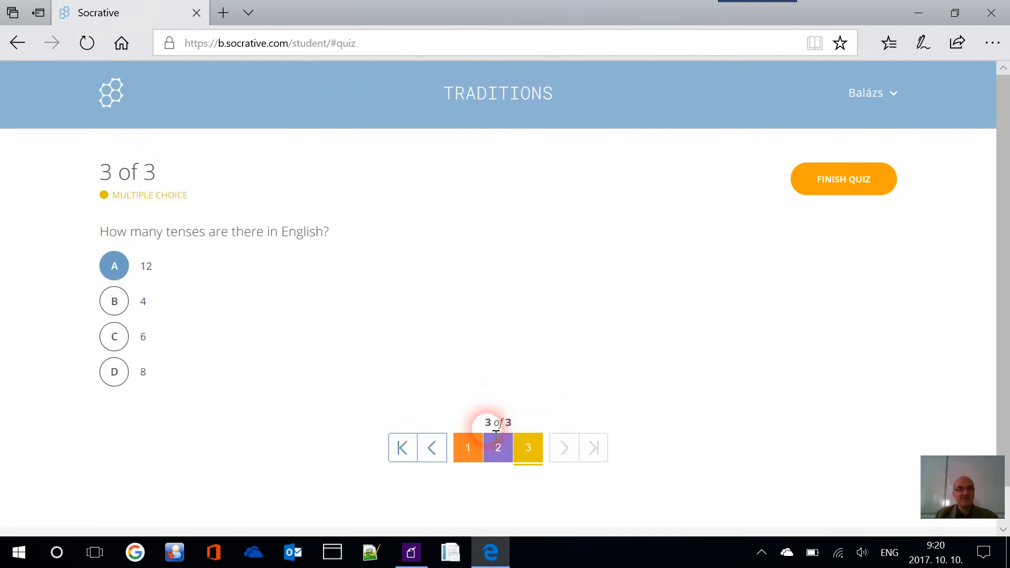
{"action": "left_click", "coordinate": [501, 445]}
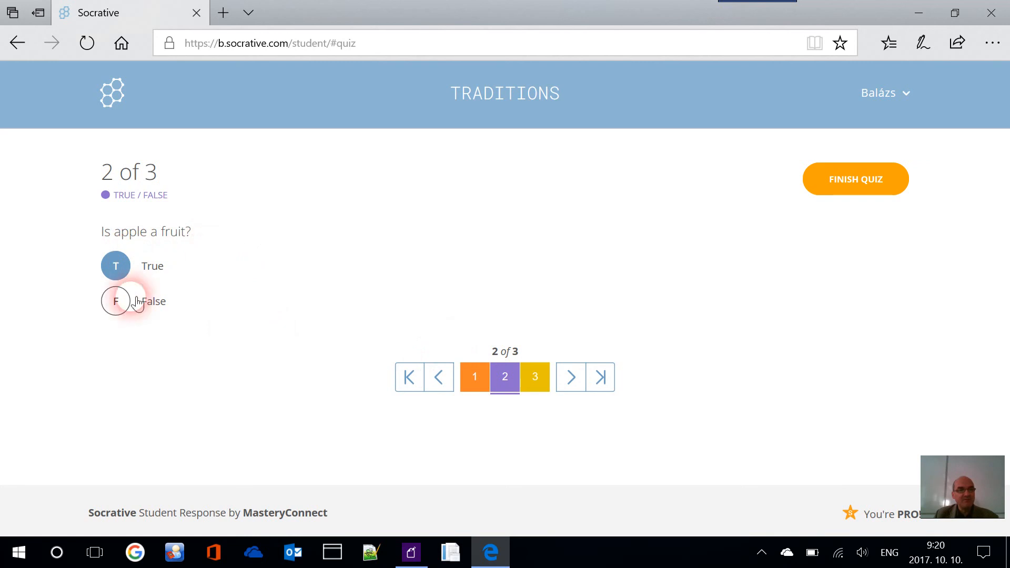
{"action": "left_click", "coordinate": [120, 301]}
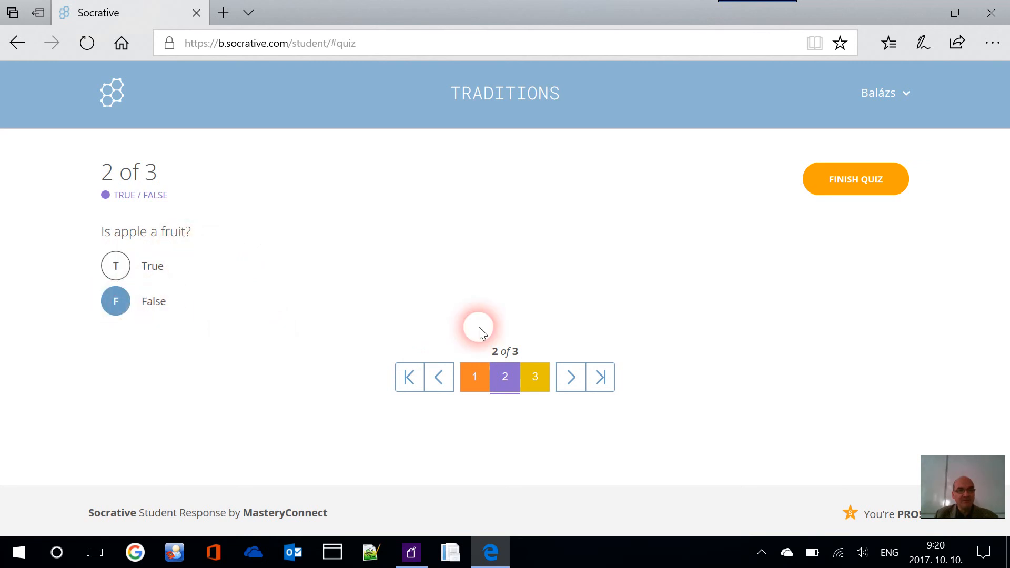
{"action": "left_click", "coordinate": [474, 376]}
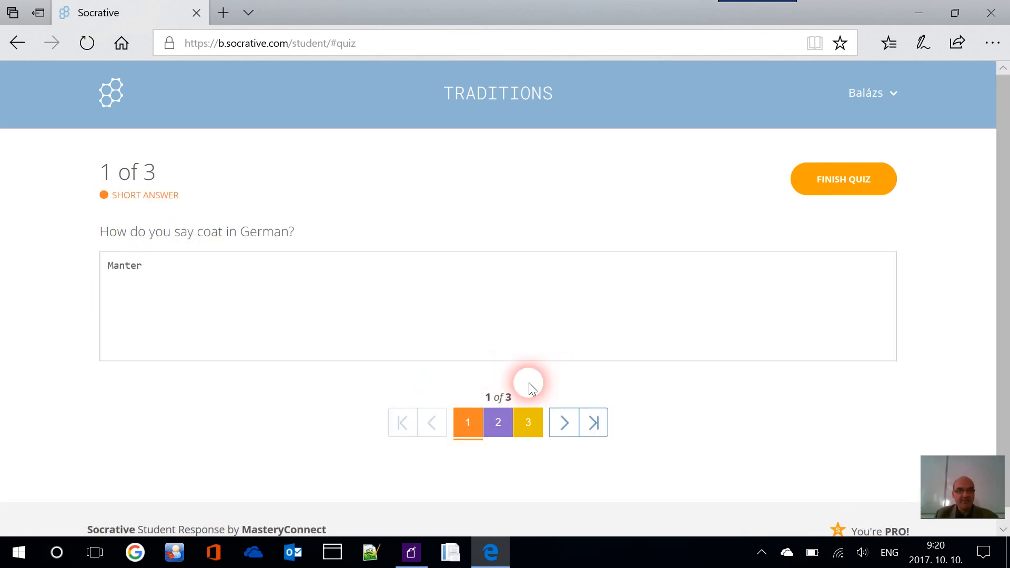
{"action": "left_click", "coordinate": [510, 422]}
{"action": "left_click", "coordinate": [154, 268]}
{"action": "left_click", "coordinate": [485, 381]}
{"action": "left_click", "coordinate": [529, 417]}
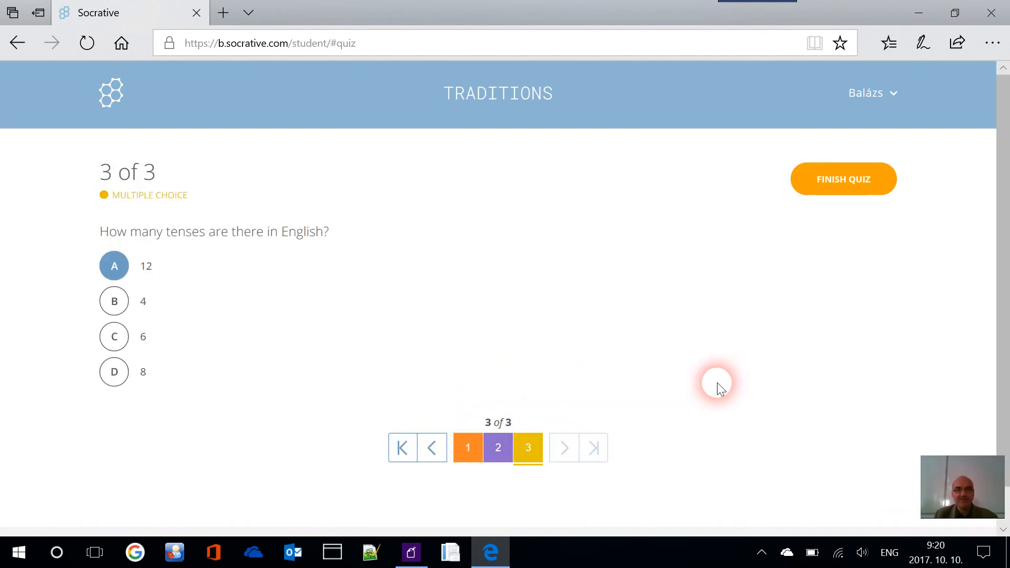
Finish and confirm the student quiz, then open the Socrative teacher dashboard favourite
{"action": "left_click", "coordinate": [842, 188]}
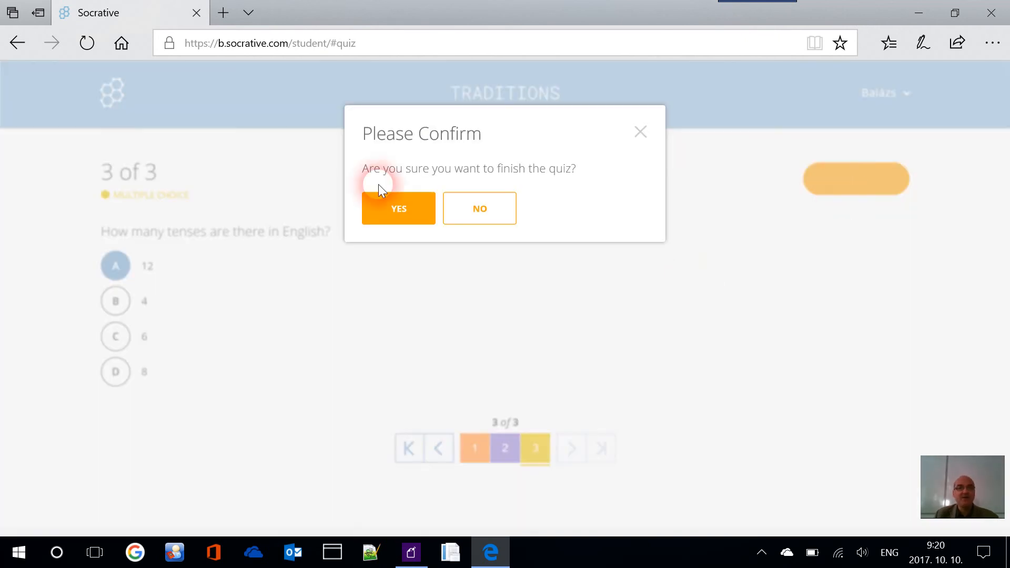
{"action": "left_click", "coordinate": [396, 209]}
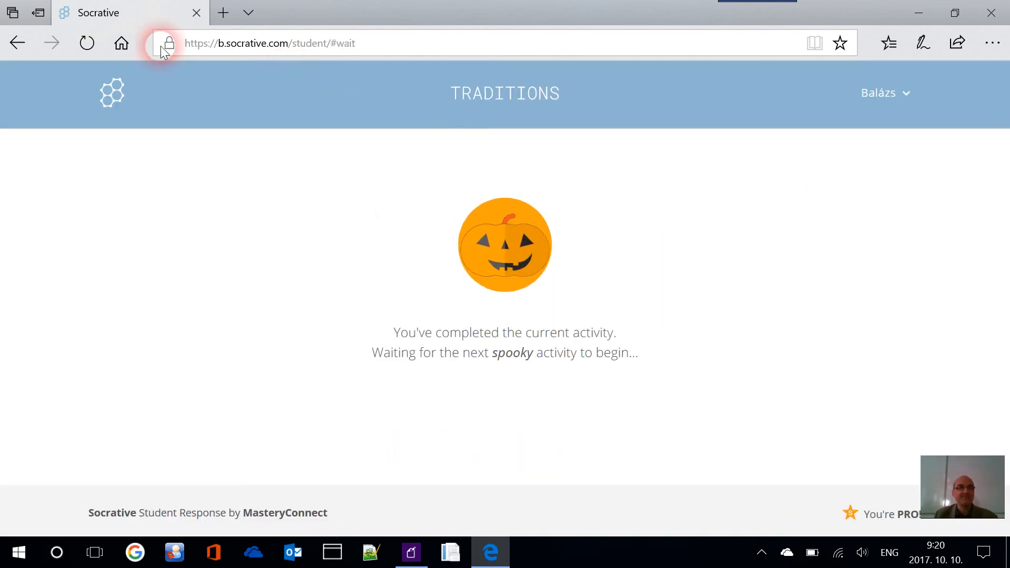
{"action": "left_click", "coordinate": [901, 50]}
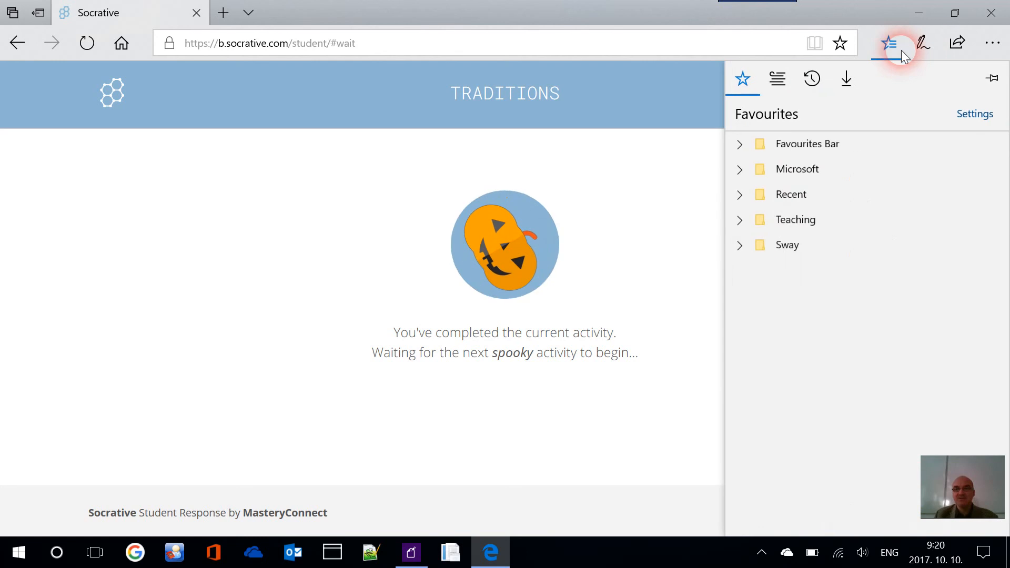
{"action": "left_click", "coordinate": [740, 221]}
{"action": "left_click", "coordinate": [861, 245]}
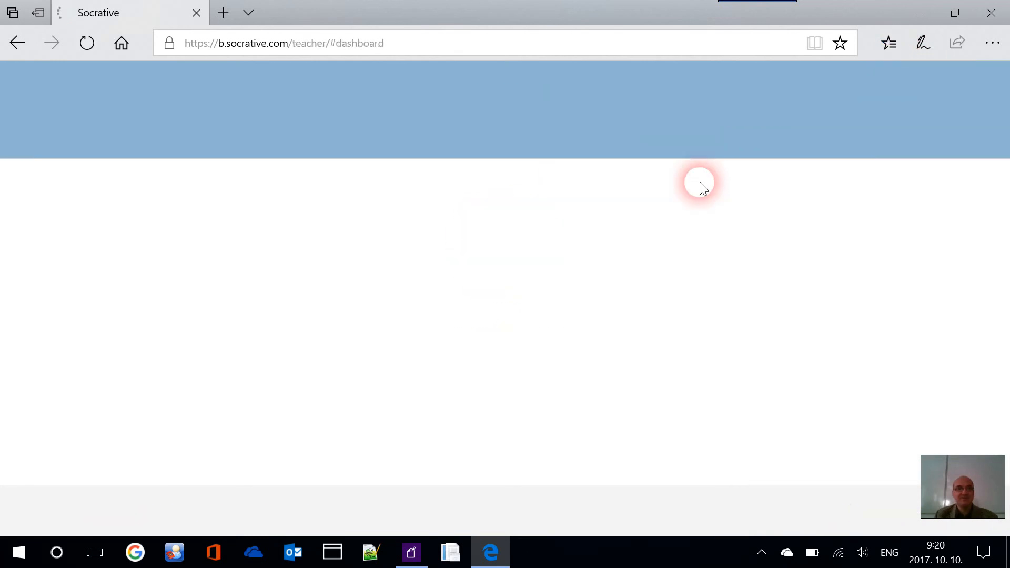
Show the TRADITIONS live results table and refresh it to update the answers
{"action": "left_click", "coordinate": [416, 144]}
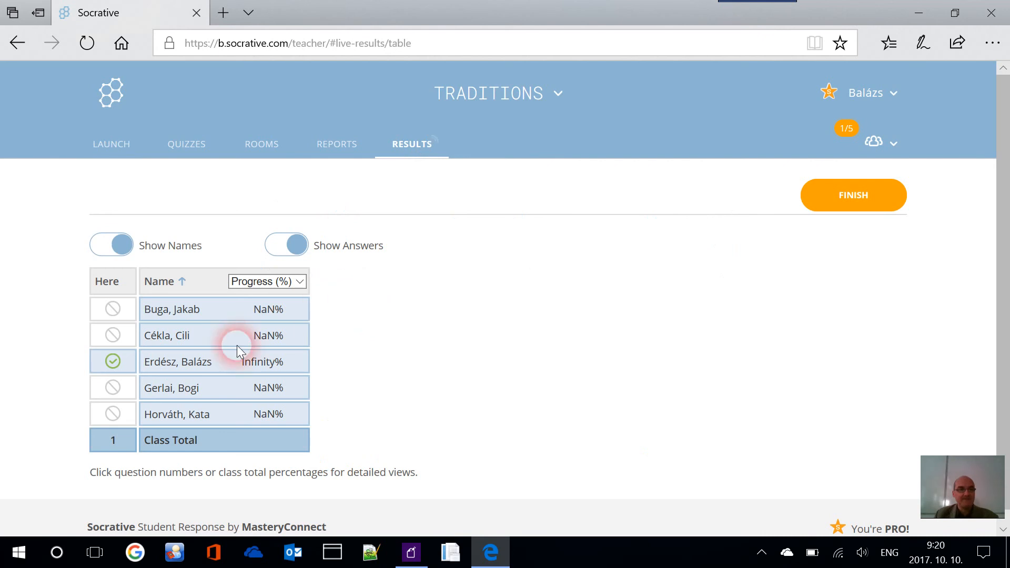
{"action": "left_click", "coordinate": [88, 45]}
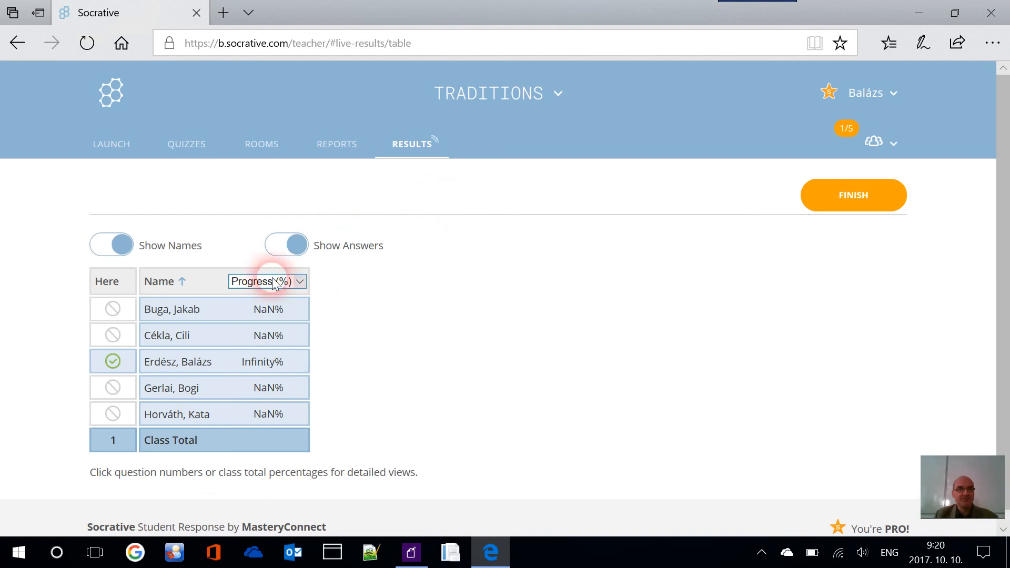
{"action": "left_click", "coordinate": [262, 149]}
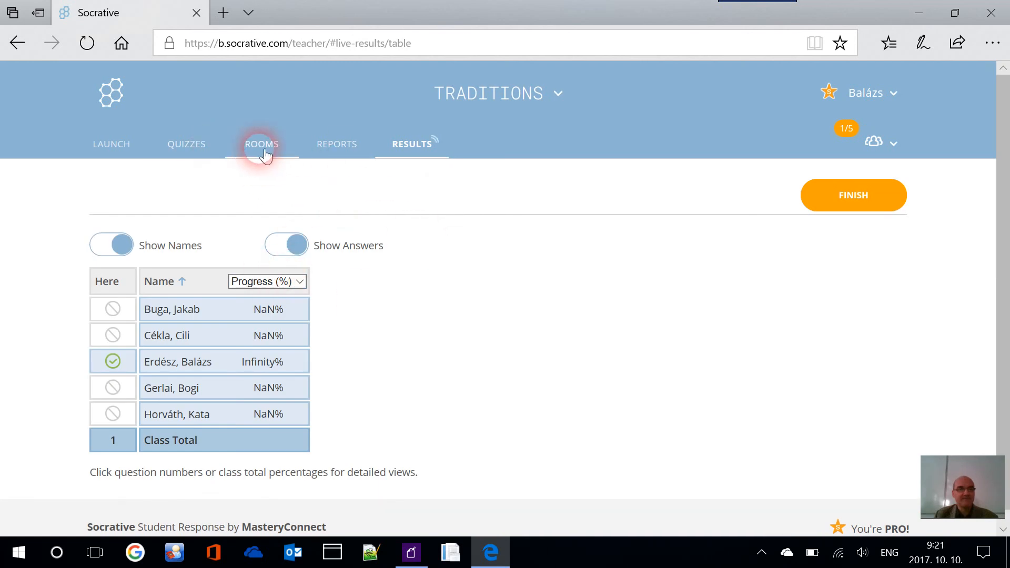
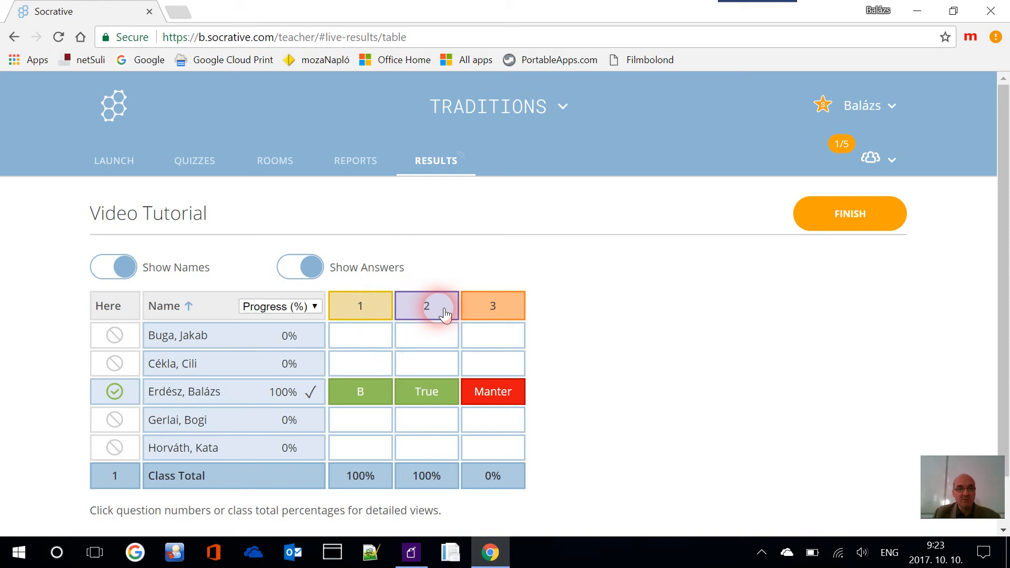
End the live Video Tutorial activity and choose Get Reports
{"action": "left_click", "coordinate": [514, 315]}
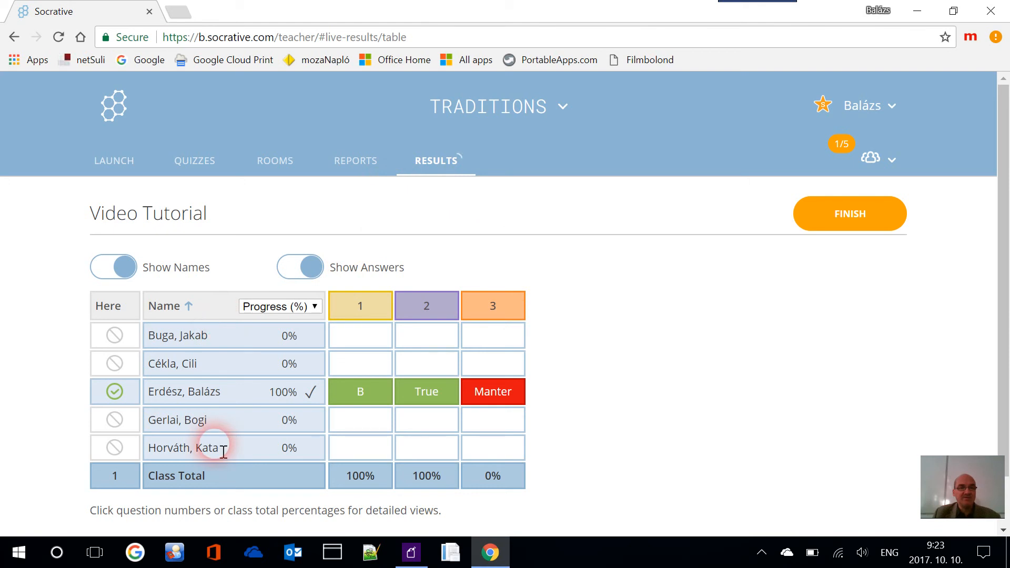
{"action": "left_click", "coordinate": [856, 219]}
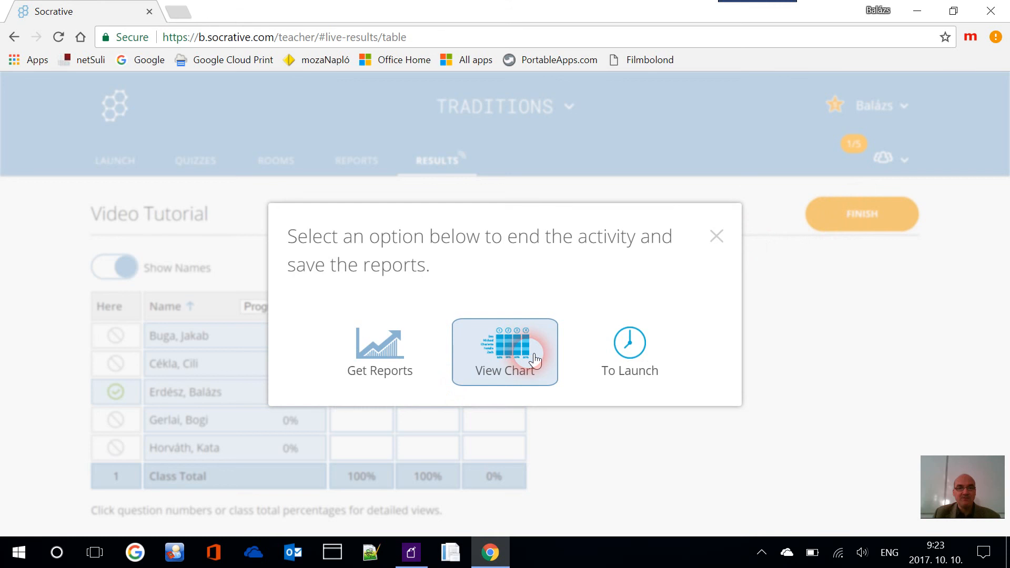
{"action": "left_click", "coordinate": [396, 351]}
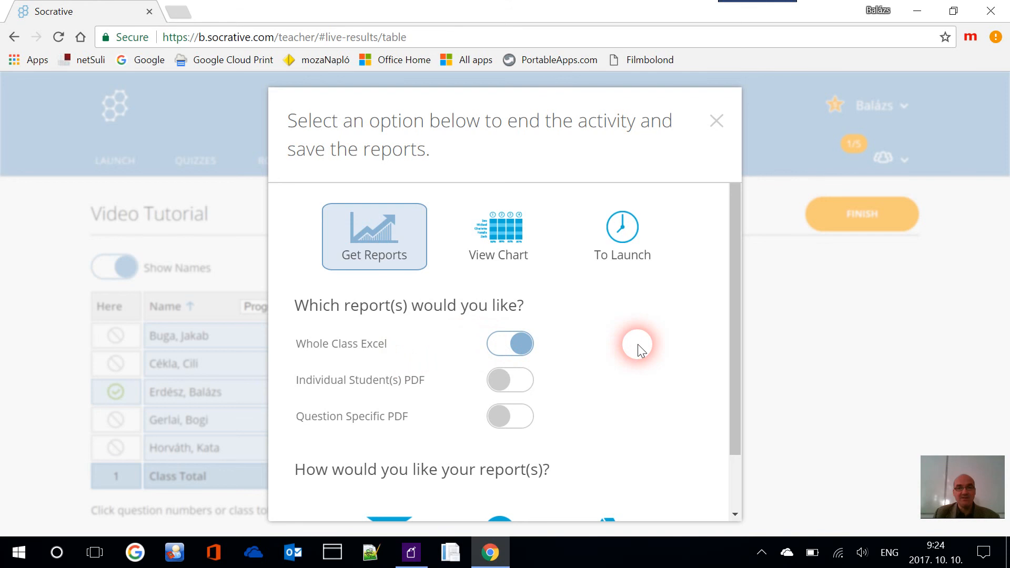
Download only the Individual Student(s) PDF report, with Whole Class Excel off, then view Reports
{"action": "scroll", "coordinate": [638, 344], "scroll_direction": "down", "scroll_amount": 1}
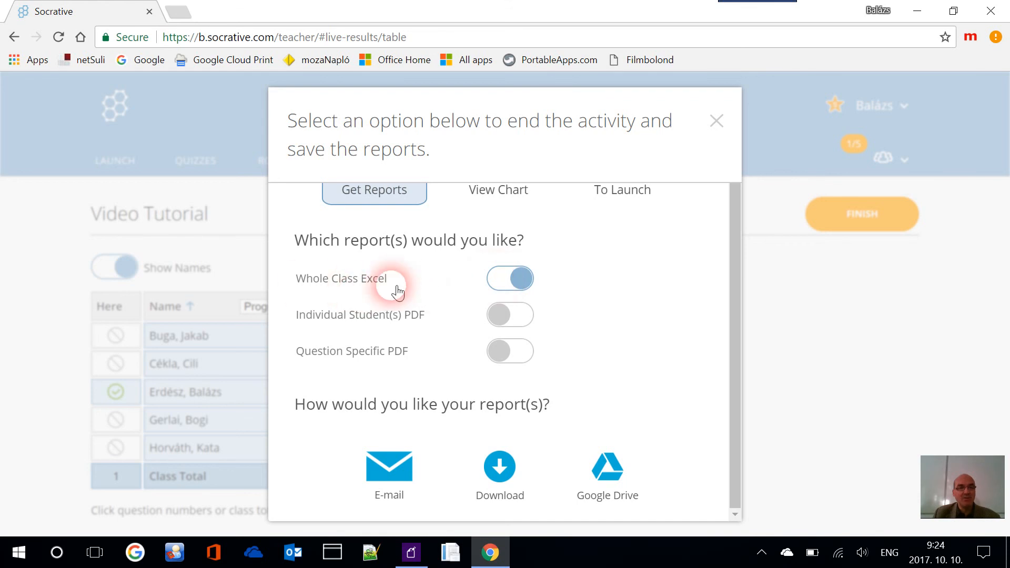
{"action": "left_click", "coordinate": [498, 276]}
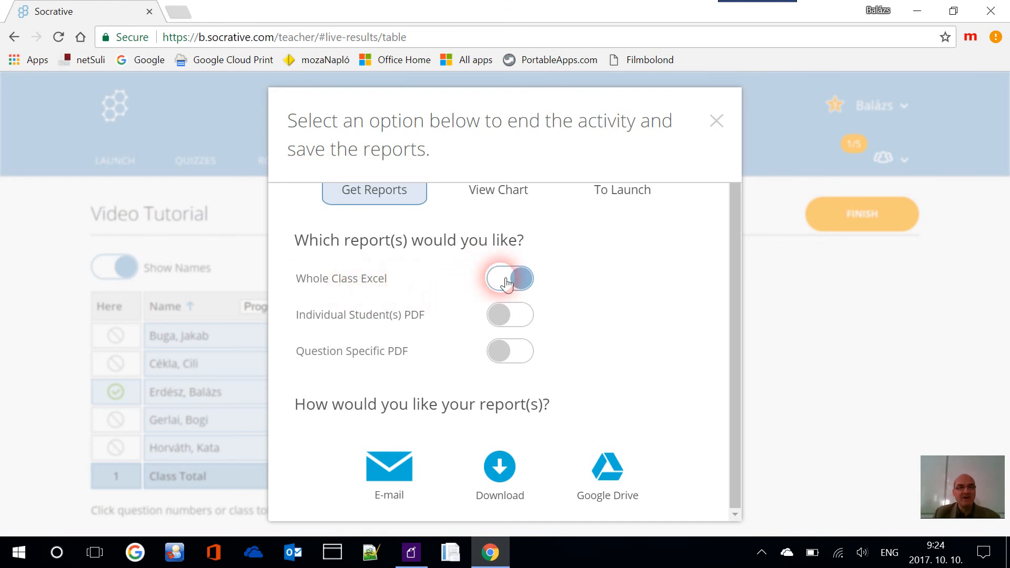
{"action": "left_click", "coordinate": [516, 380]}
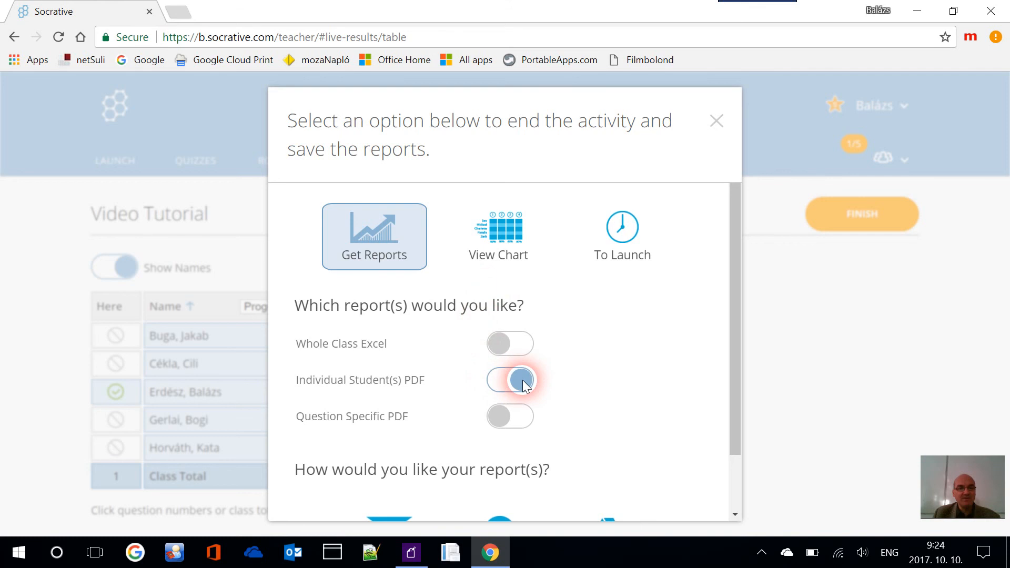
{"action": "scroll", "coordinate": [467, 399], "scroll_direction": "down", "scroll_amount": 2}
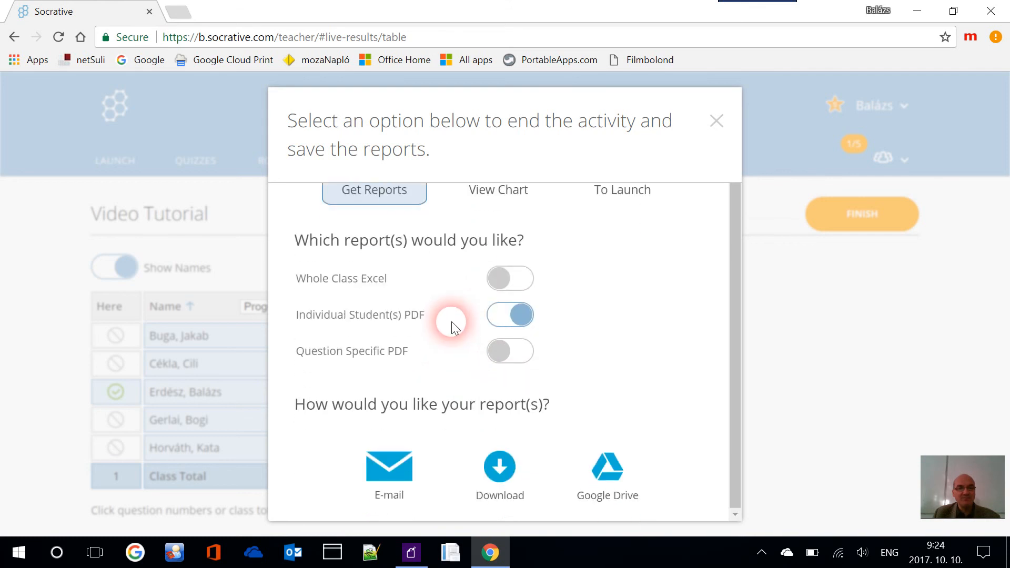
{"action": "left_click", "coordinate": [501, 459]}
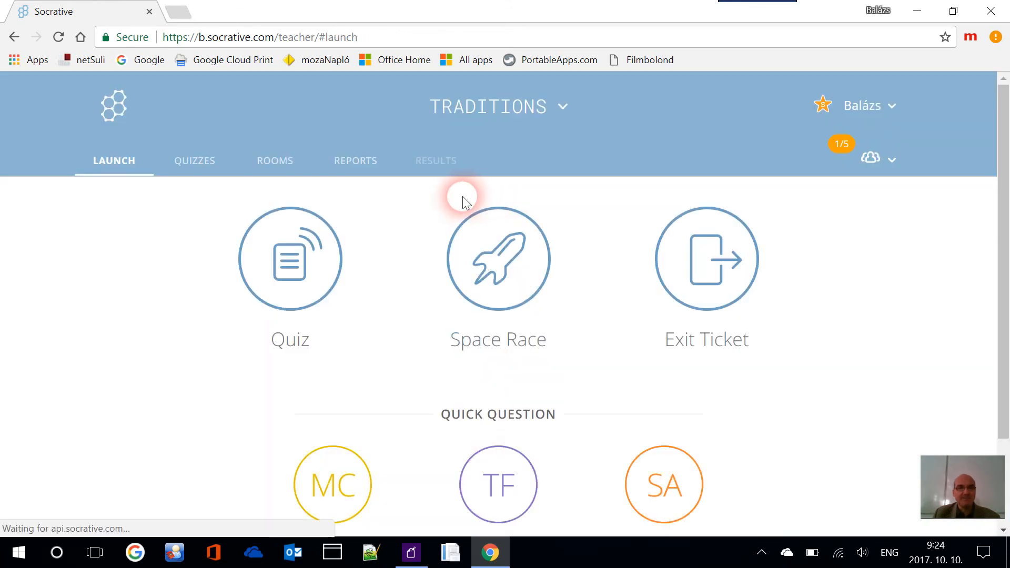
{"action": "left_click", "coordinate": [358, 164]}
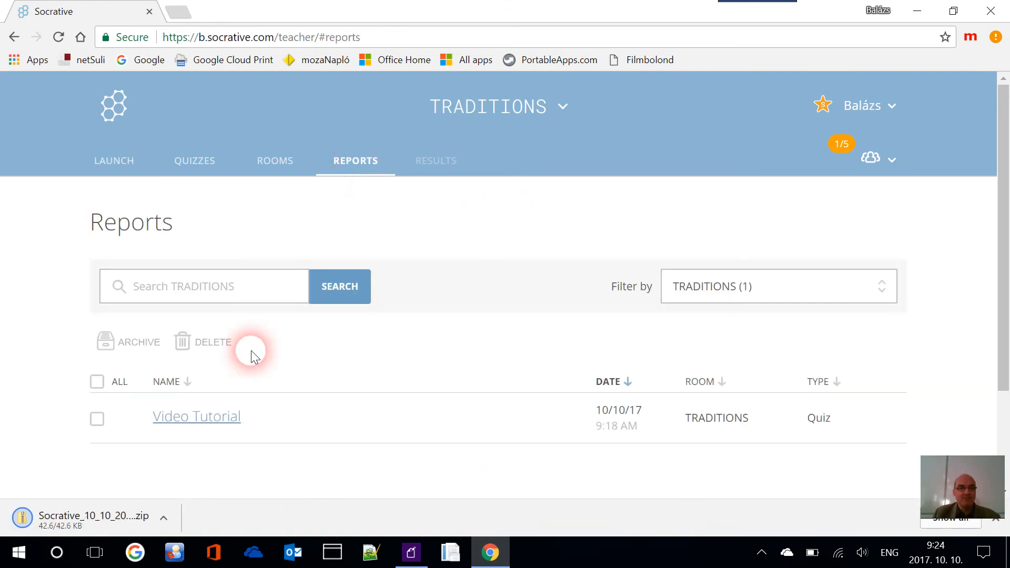
Download the Video Tutorial report as a Whole Class Excel file and open the .xlsx
{"action": "left_click", "coordinate": [106, 428]}
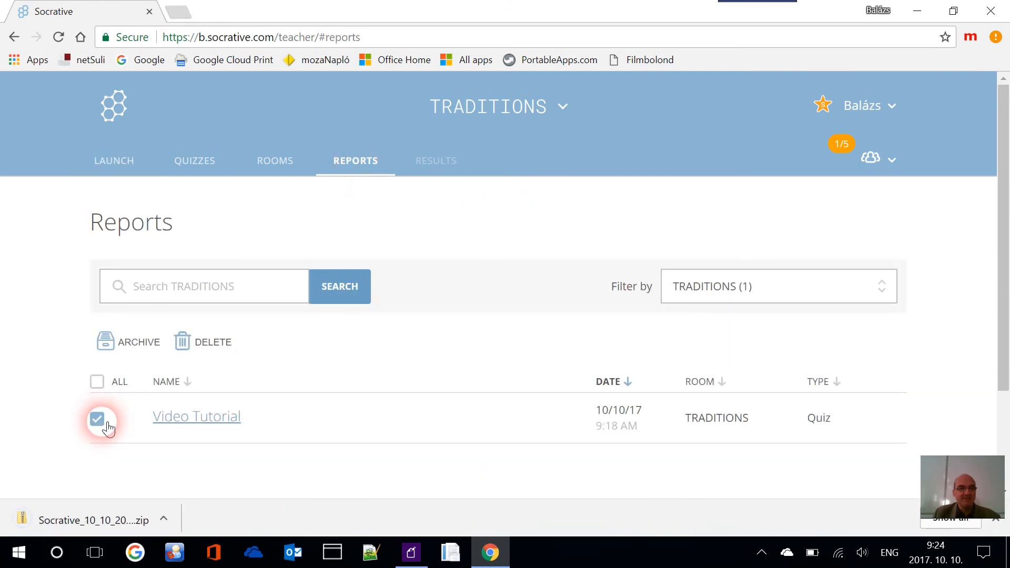
{"action": "scroll", "coordinate": [463, 377], "scroll_direction": "down", "scroll_amount": 2}
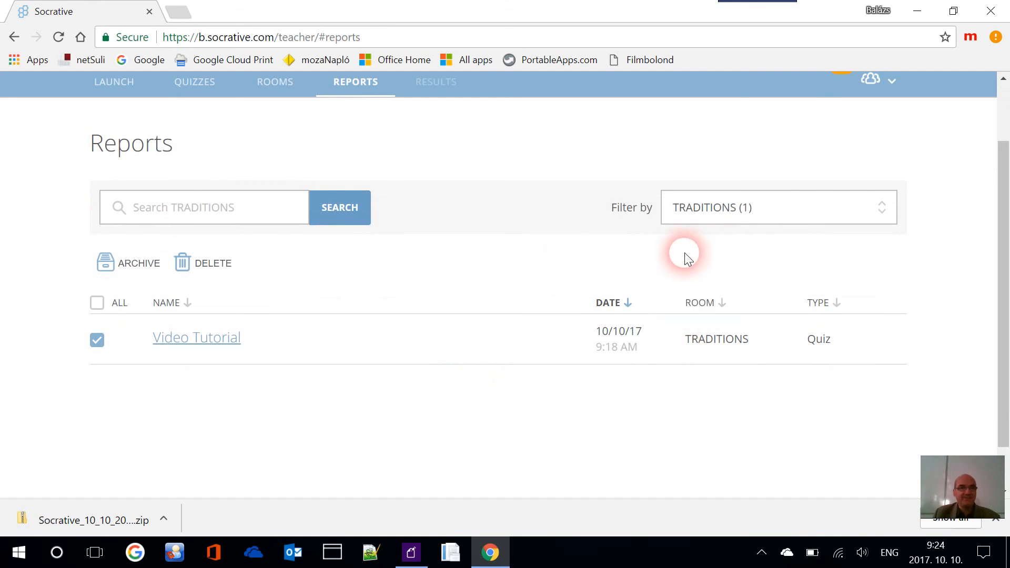
{"action": "left_click", "coordinate": [221, 341]}
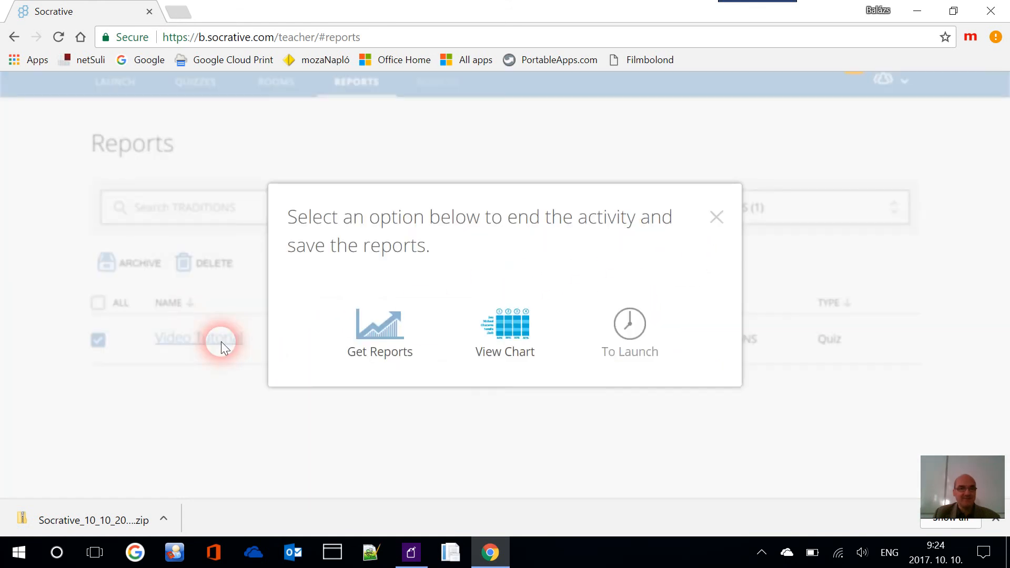
{"action": "left_click", "coordinate": [387, 345]}
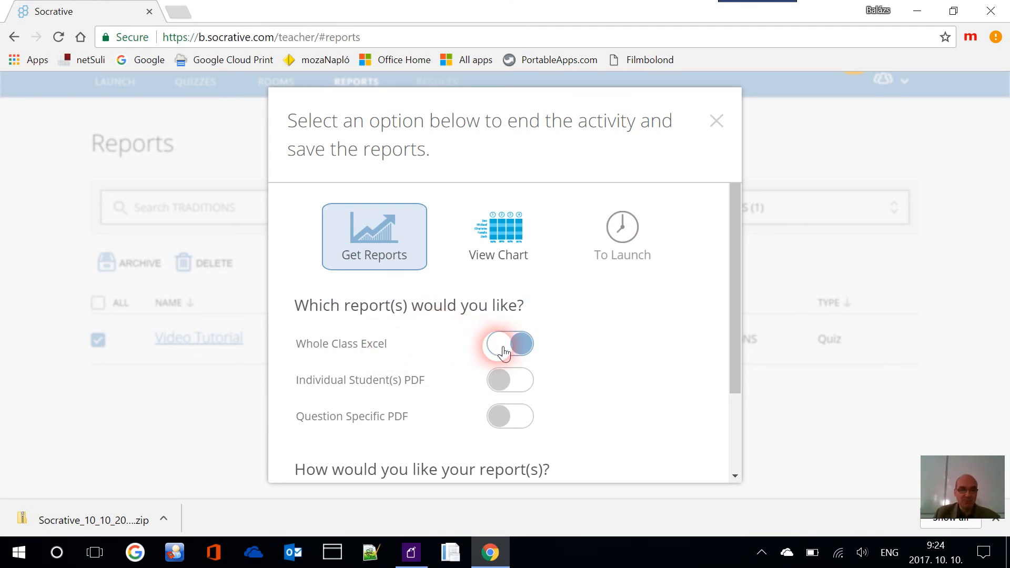
{"action": "scroll", "coordinate": [600, 388], "scroll_direction": "down", "scroll_amount": 2}
{"action": "left_click", "coordinate": [519, 446]}
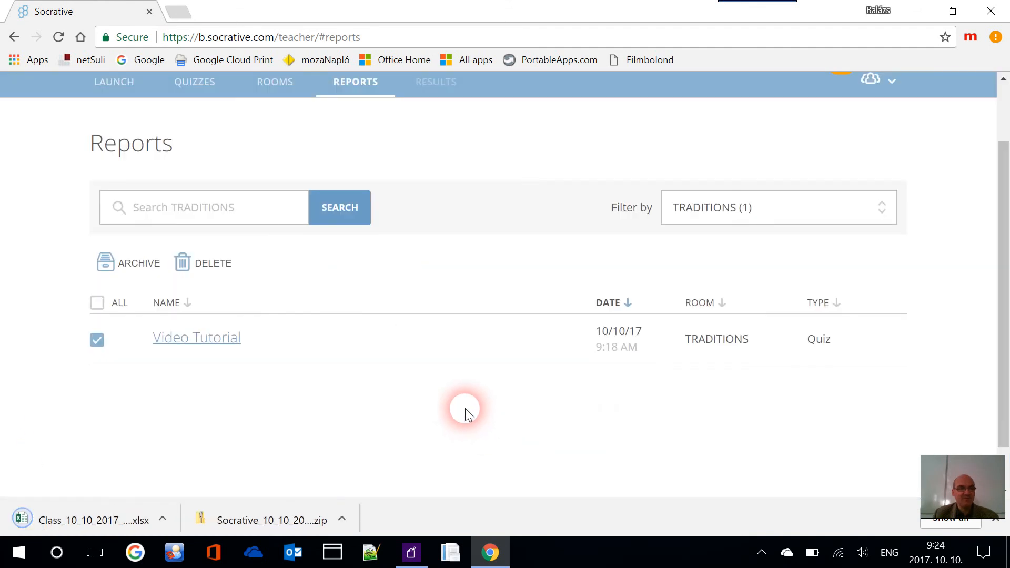
{"action": "left_click", "coordinate": [87, 512]}
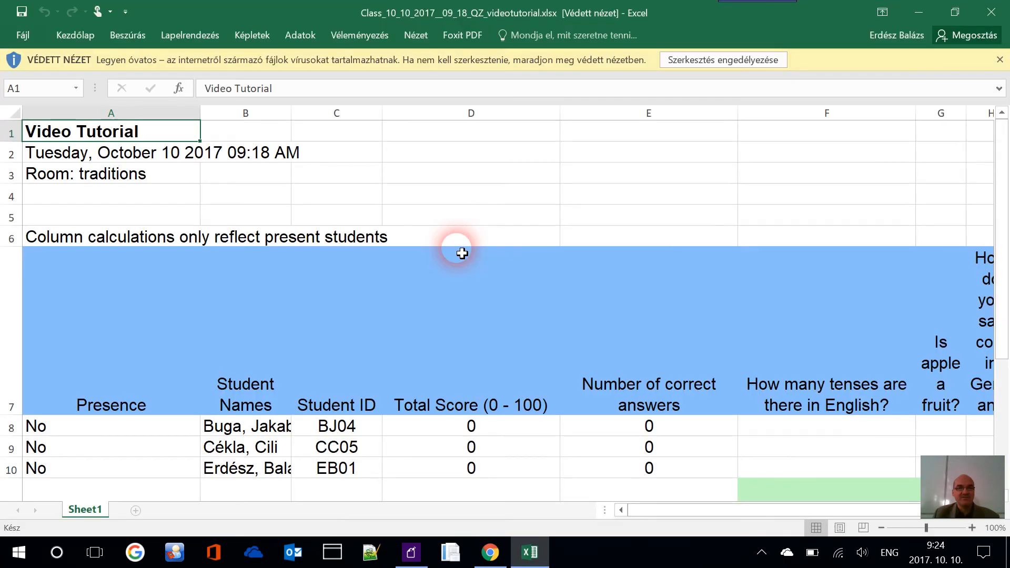
Inspect the Excel scores: total 67, 2 correct, and the tenses, apples and coat answers
{"action": "scroll", "coordinate": [514, 265], "scroll_direction": "down", "scroll_amount": 3}
{"action": "scroll", "coordinate": [620, 309], "scroll_direction": "down", "scroll_amount": 1}
{"action": "scroll", "coordinate": [613, 304], "scroll_direction": "up", "scroll_amount": 2}
{"action": "scroll", "coordinate": [334, 368], "scroll_direction": "down", "scroll_amount": 2}
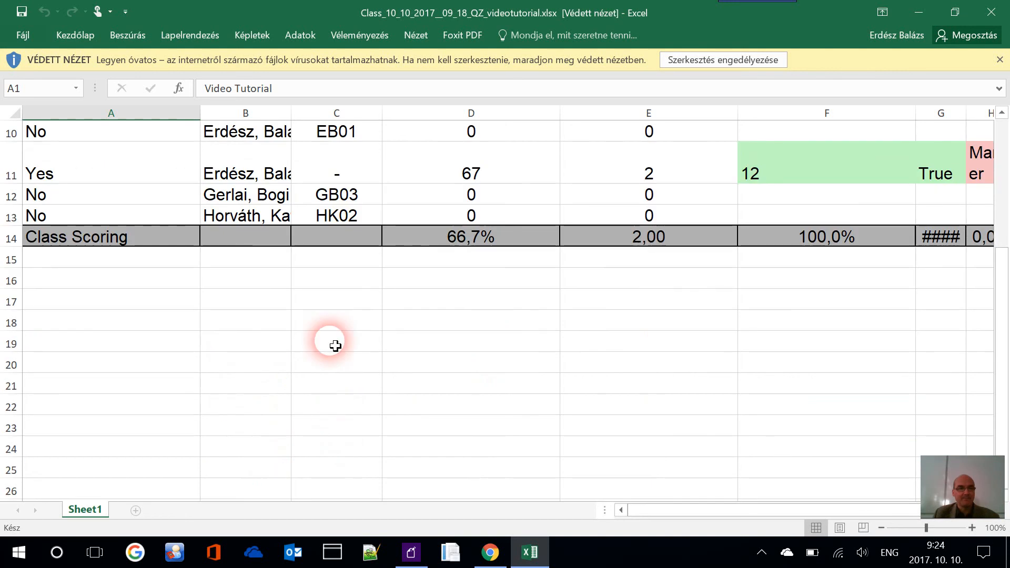
{"action": "scroll", "coordinate": [399, 208], "scroll_direction": "up", "scroll_amount": 1}
{"action": "left_click", "coordinate": [508, 393]}
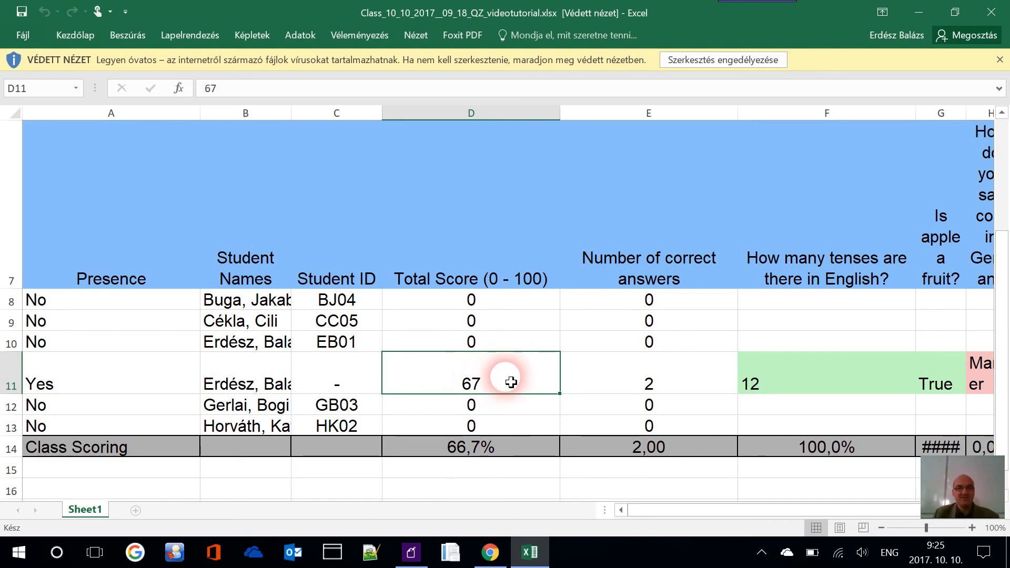
{"action": "left_click", "coordinate": [643, 380]}
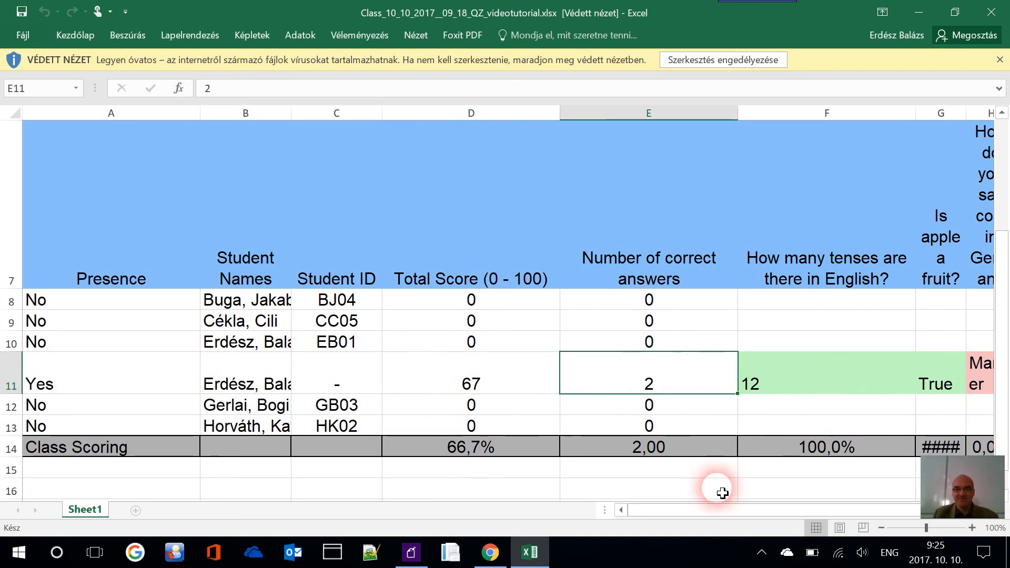
{"action": "left_click_drag", "start_coordinate": [703, 513], "coordinate": [767, 514]}
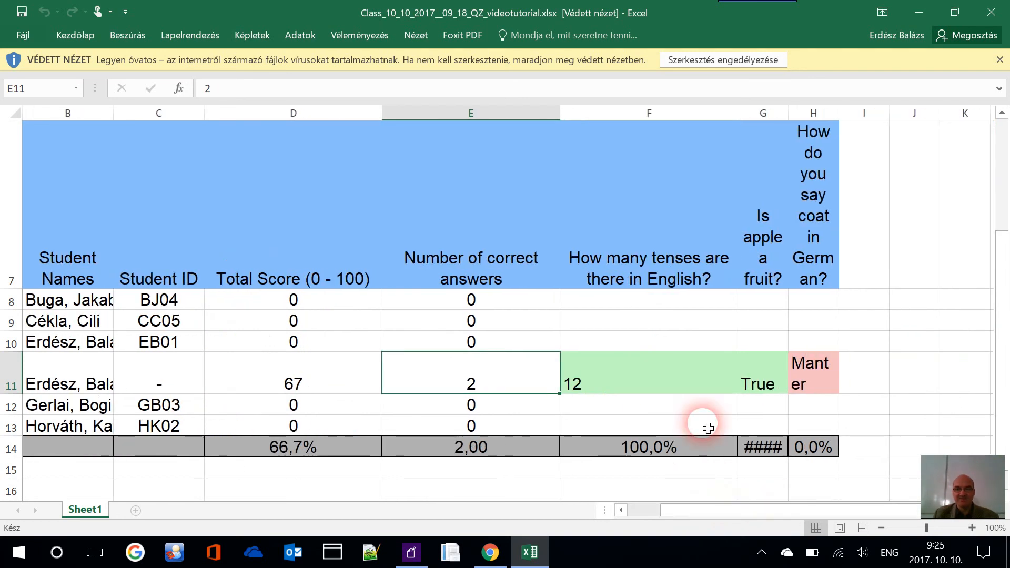
{"action": "left_click", "coordinate": [673, 374]}
{"action": "left_click", "coordinate": [658, 281]}
{"action": "left_click", "coordinate": [763, 352]}
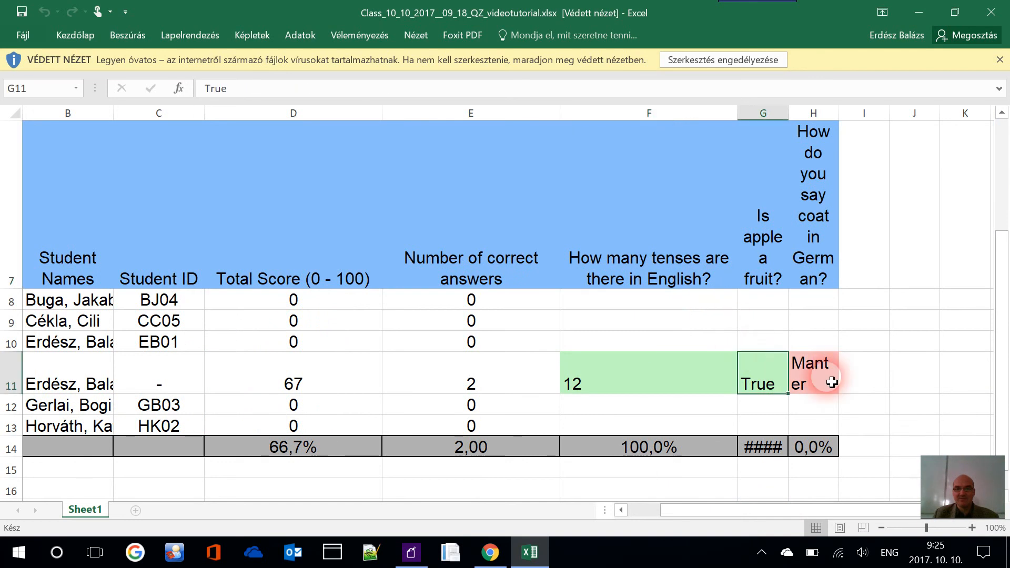
{"action": "left_click", "coordinate": [830, 367]}
Return to Chrome and open the downloaded zip of student reports
{"action": "left_click", "coordinate": [490, 552]}
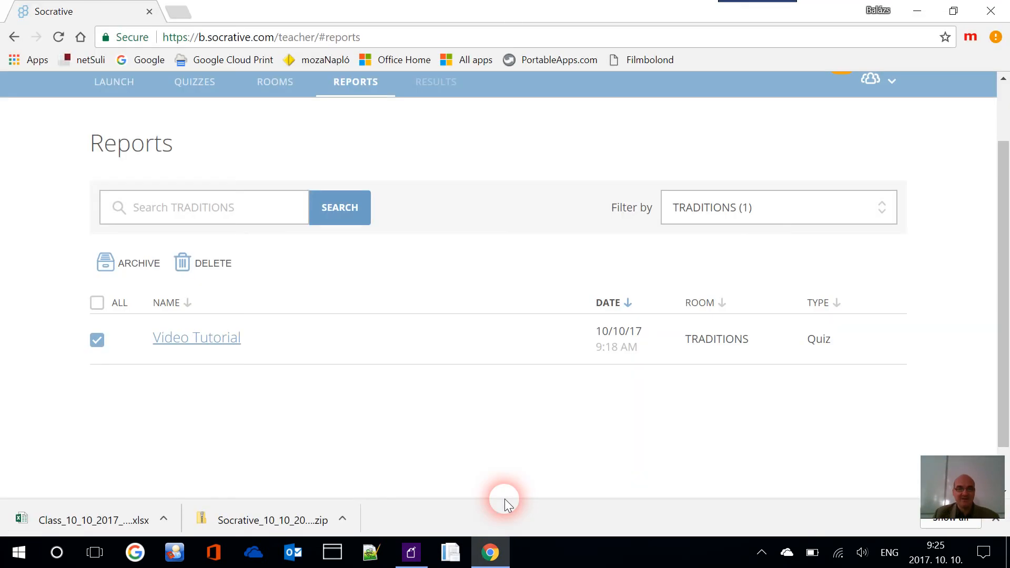
{"action": "left_click", "coordinate": [343, 519]}
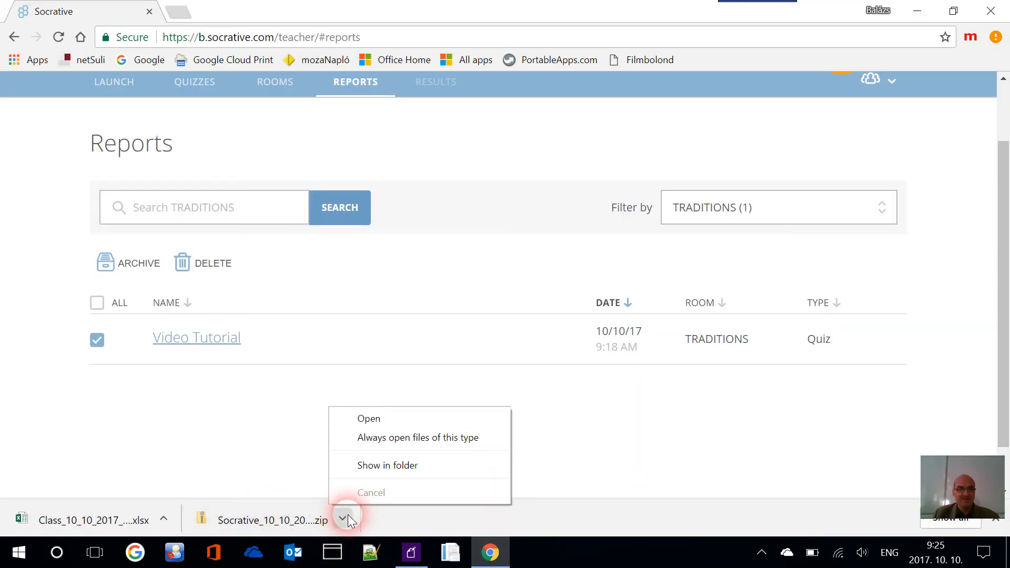
{"action": "left_click", "coordinate": [421, 420]}
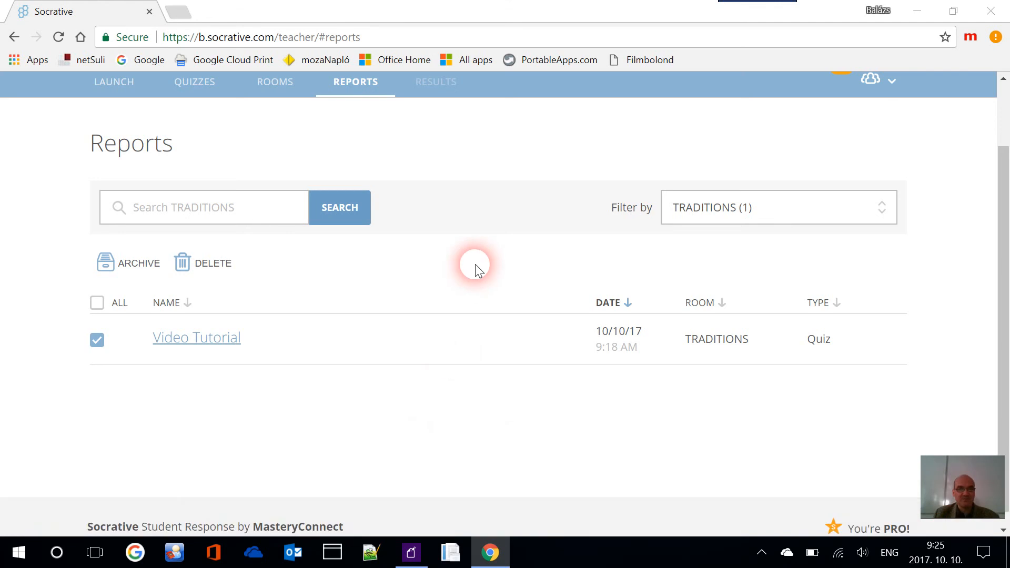
Copy the student PDF from the zip's Students folder into Downloads and open it
{"action": "left_click", "coordinate": [391, 193]}
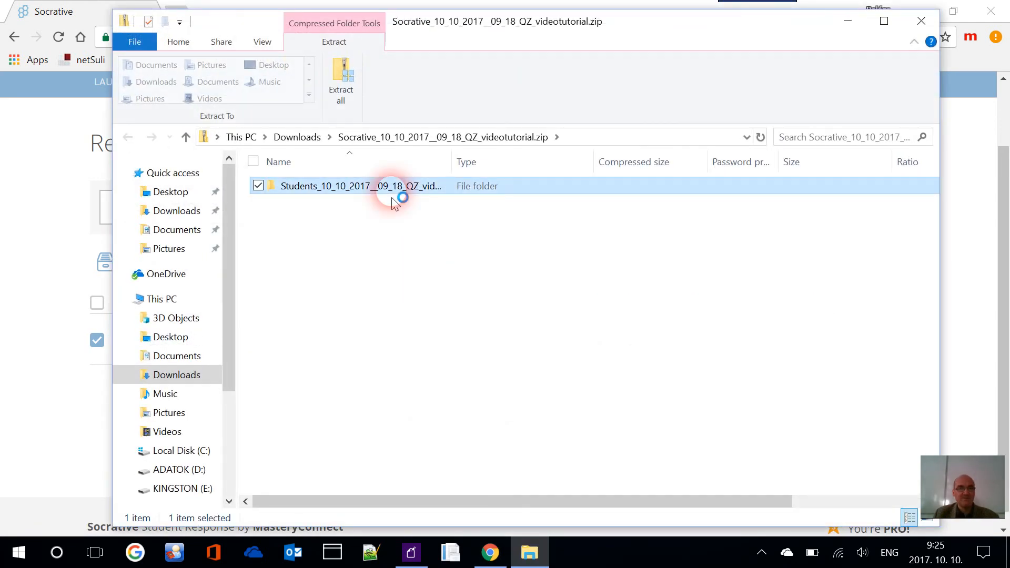
{"action": "double_click", "coordinate": [391, 193]}
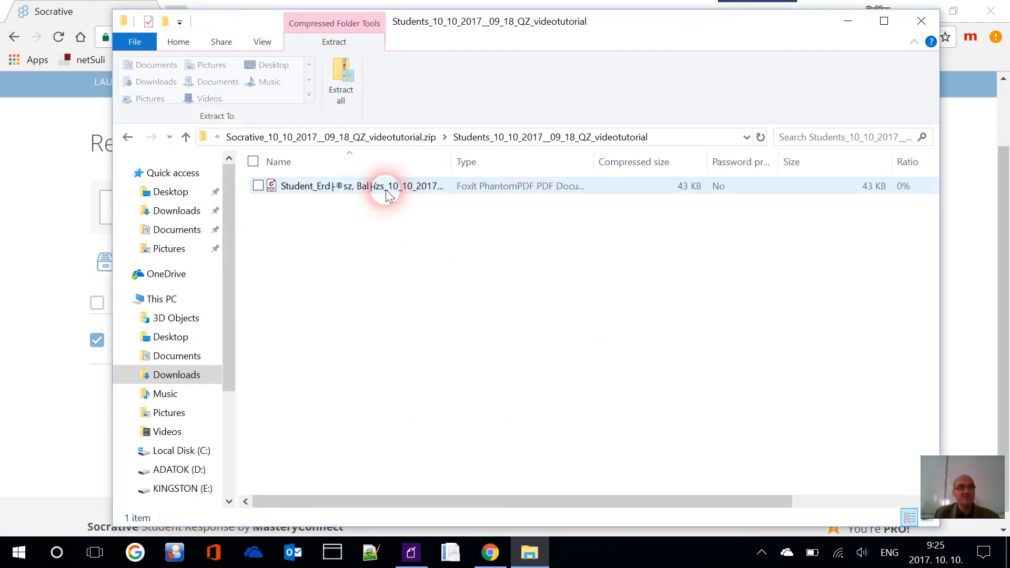
{"action": "left_click", "coordinate": [386, 194]}
{"action": "left_click_drag", "start_coordinate": [387, 194], "coordinate": [201, 217]}
{"action": "left_click", "coordinate": [202, 217]}
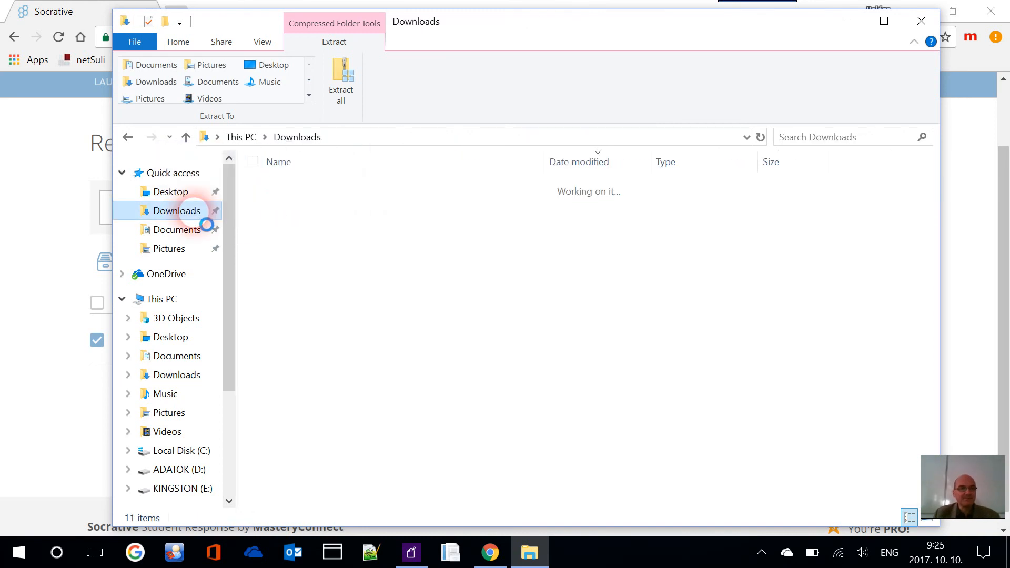
{"action": "left_click", "coordinate": [362, 189]}
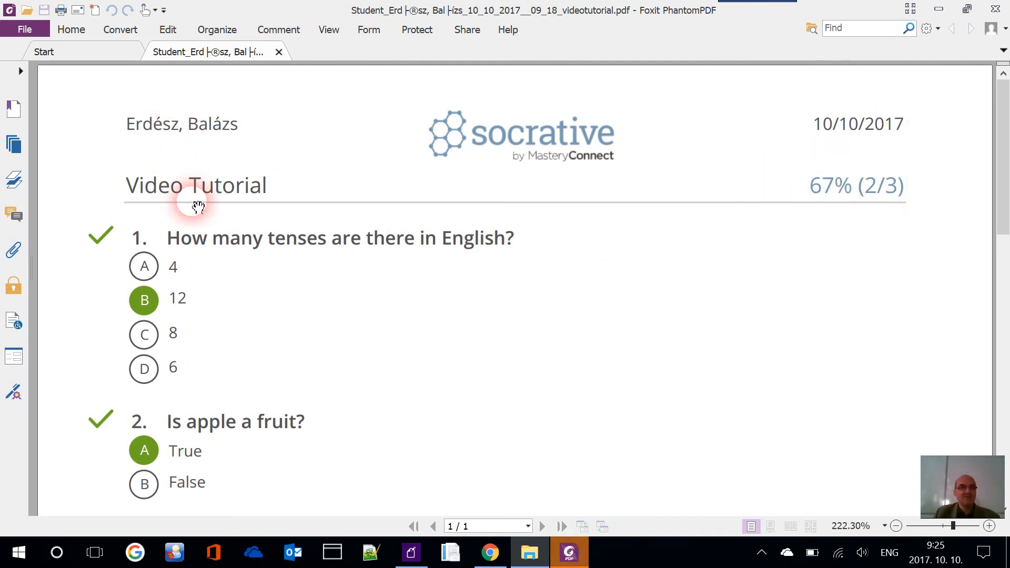
Scroll through the 67% (2/3) student report, then close Foxit and the Downloads window
{"action": "scroll", "coordinate": [258, 221], "scroll_direction": "down", "scroll_amount": 3}
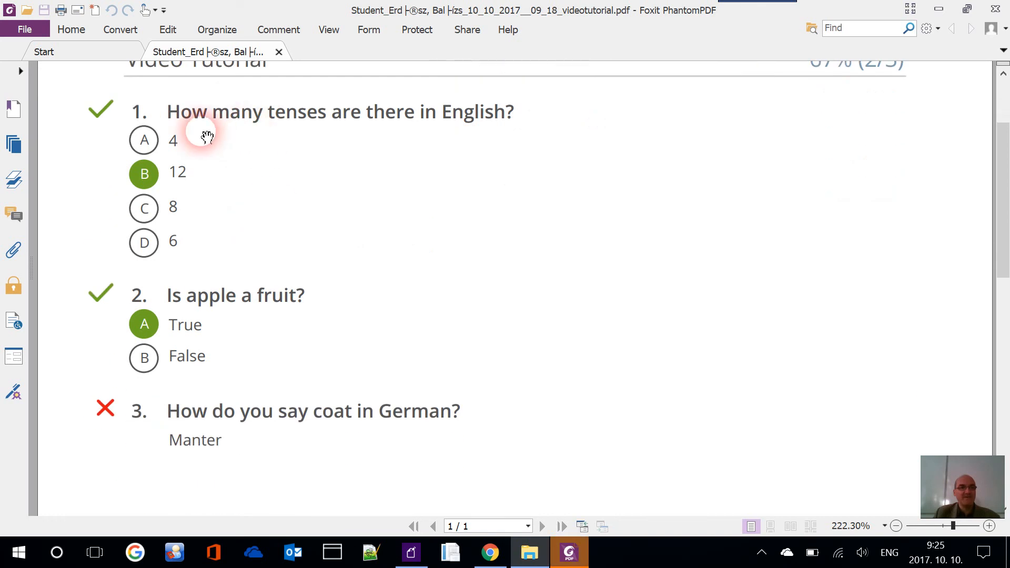
{"action": "scroll", "coordinate": [234, 280], "scroll_direction": "down", "scroll_amount": 2}
{"action": "scroll", "coordinate": [348, 232], "scroll_direction": "up", "scroll_amount": 4}
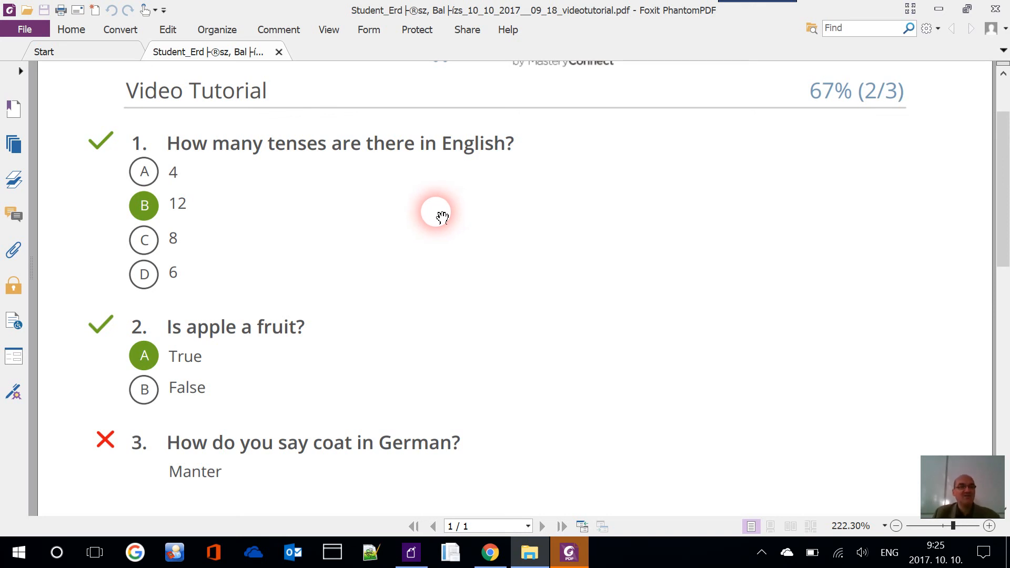
{"action": "scroll", "coordinate": [534, 226], "scroll_direction": "up", "scroll_amount": 2}
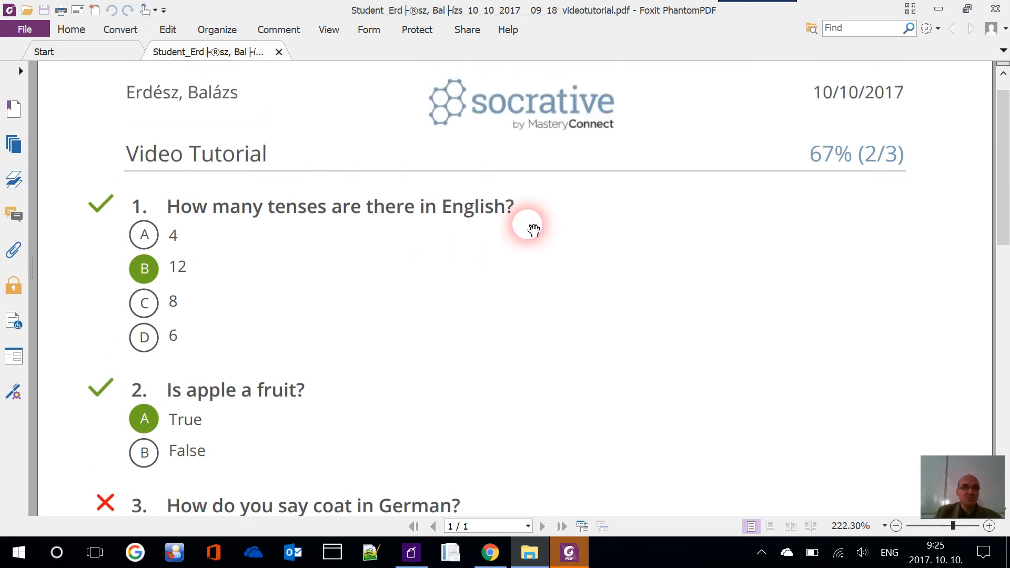
{"action": "left_click", "coordinate": [997, 10]}
{"action": "left_click", "coordinate": [936, 9]}
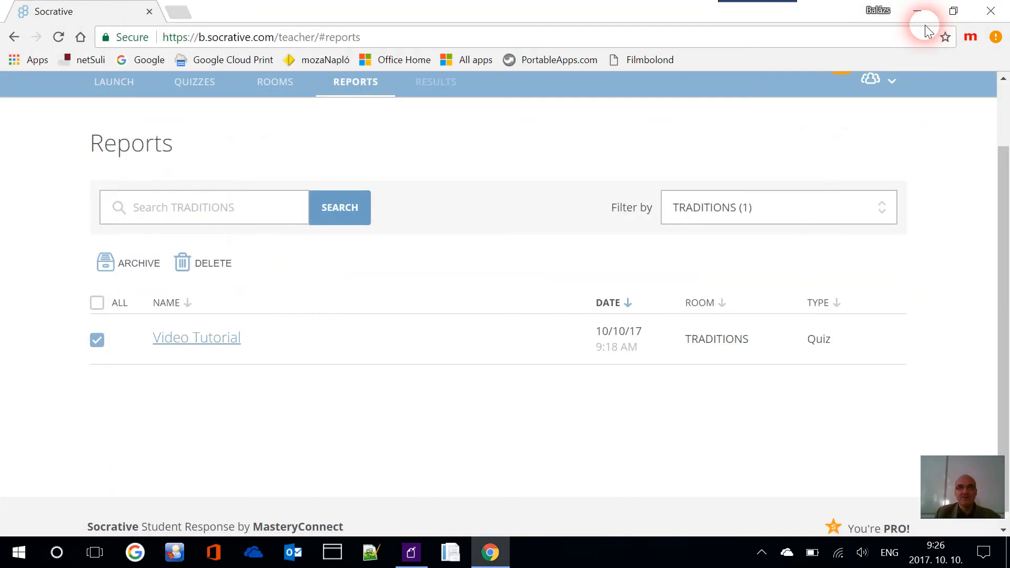
Paste the TRADITIONS room share link into the address bar and load it
{"action": "scroll", "coordinate": [531, 112], "scroll_direction": "up", "scroll_amount": 2}
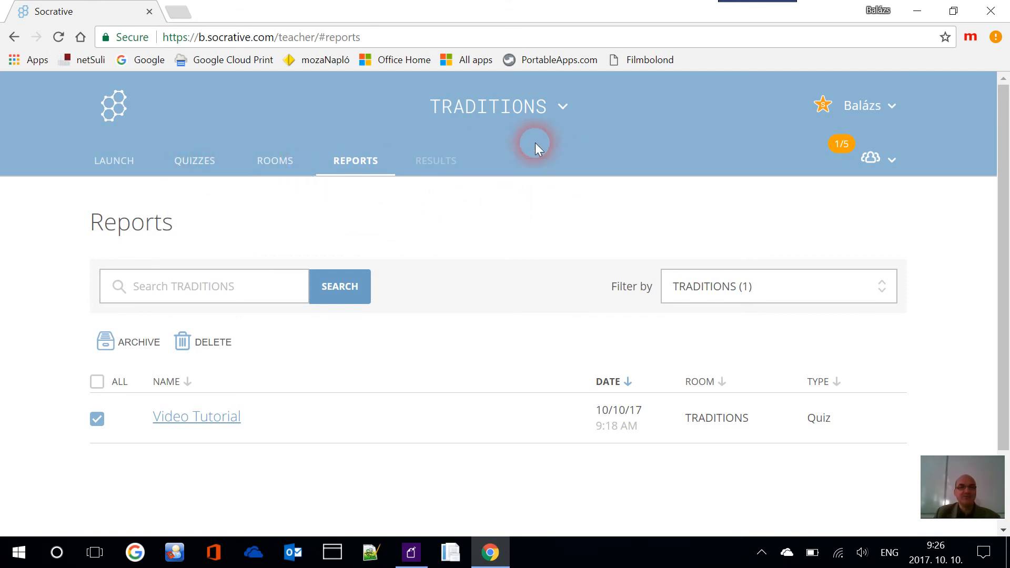
{"action": "left_click", "coordinate": [457, 38]}
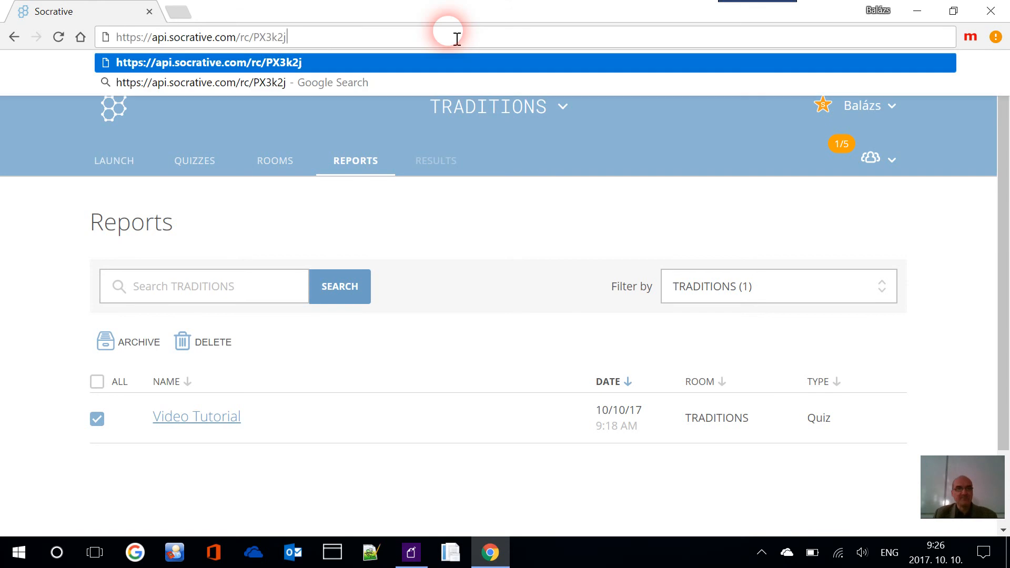
{"action": "key", "text": "Return"}
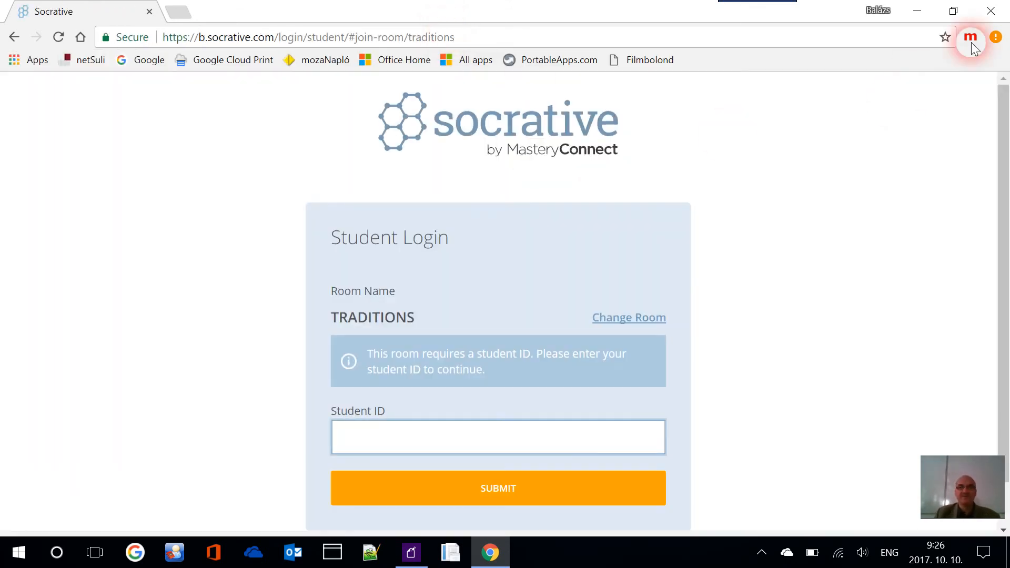
View the mobile emulator's help and test page, then reopen its device-size list
{"action": "left_click", "coordinate": [973, 38]}
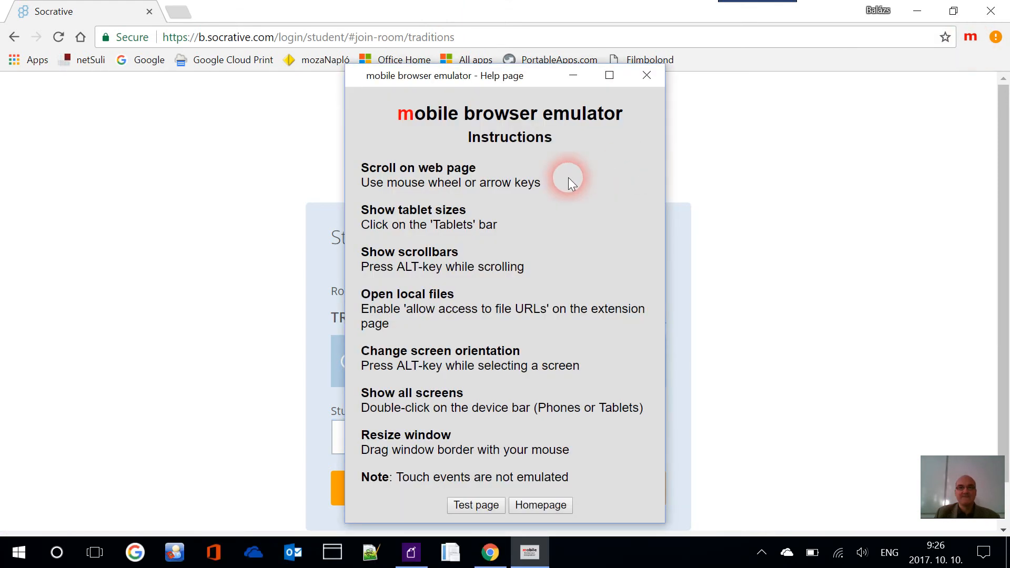
{"action": "left_click", "coordinate": [482, 507]}
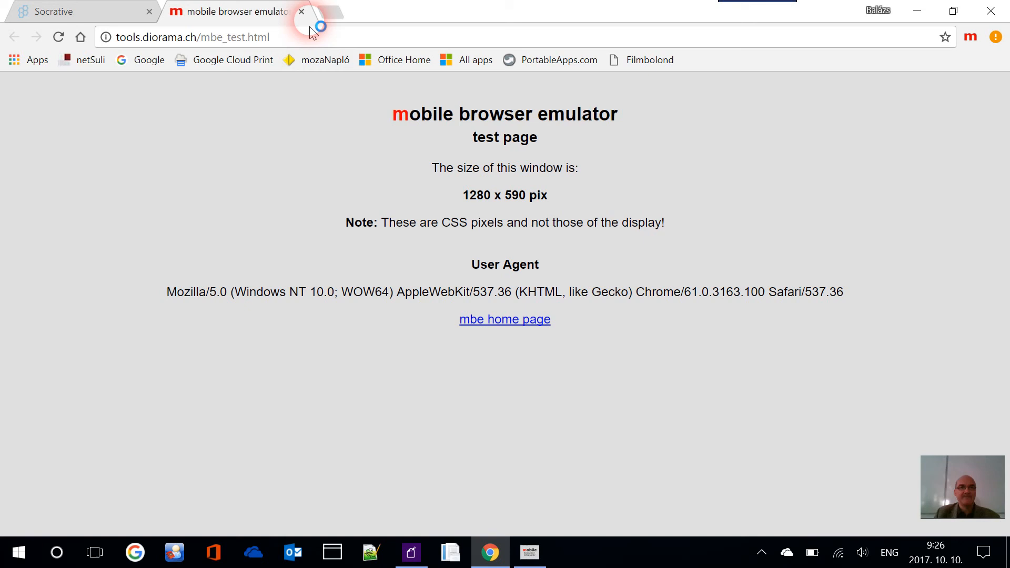
{"action": "left_click", "coordinate": [302, 12]}
{"action": "left_click", "coordinate": [971, 37]}
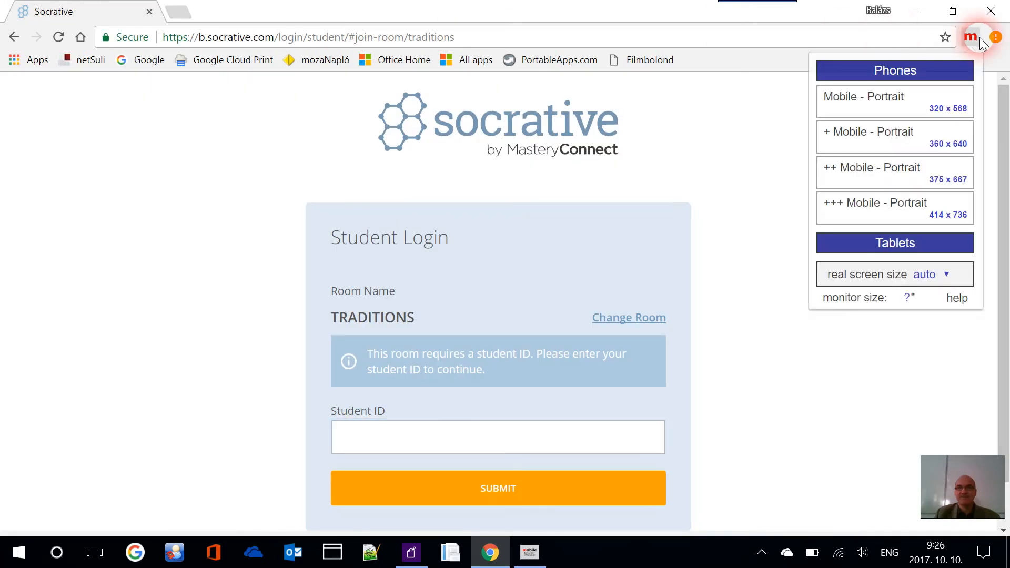
Preview the TRADITIONS login at 320 x 568 Mobile - Portrait, try the Student ID field, then close it
{"action": "left_click", "coordinate": [902, 100]}
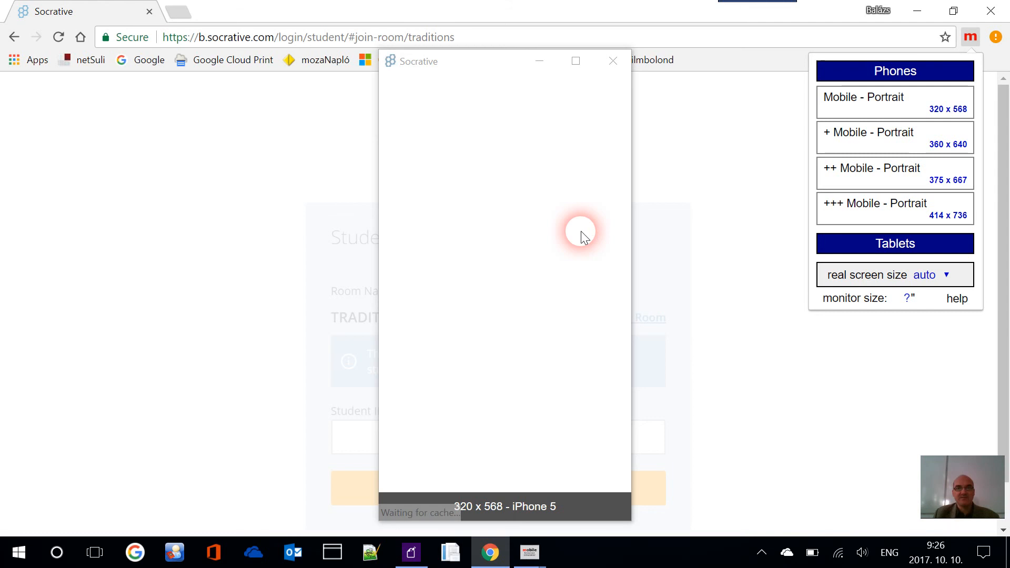
{"action": "scroll", "coordinate": [522, 234], "scroll_direction": "down", "scroll_amount": 2}
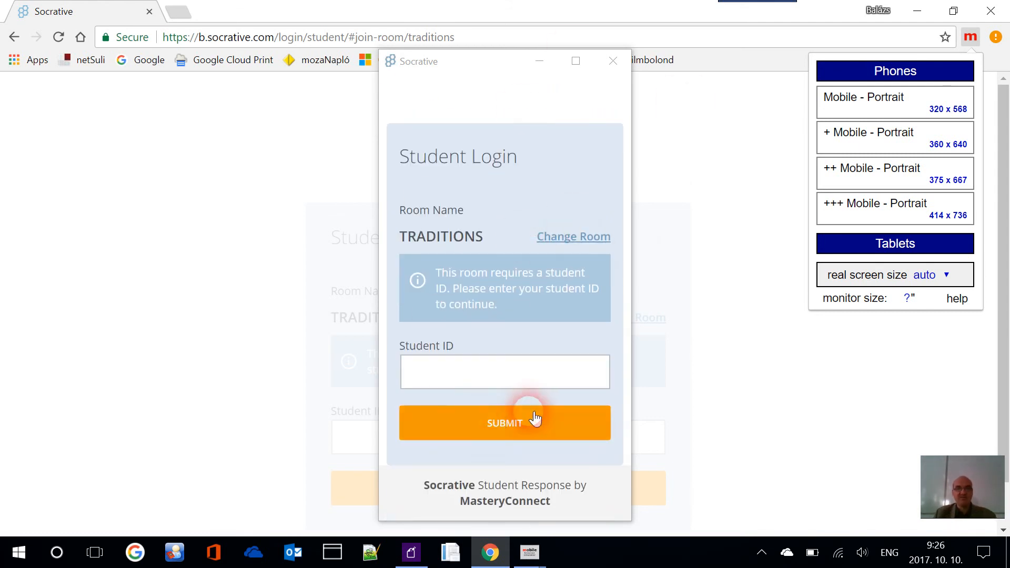
{"action": "left_click", "coordinate": [519, 379]}
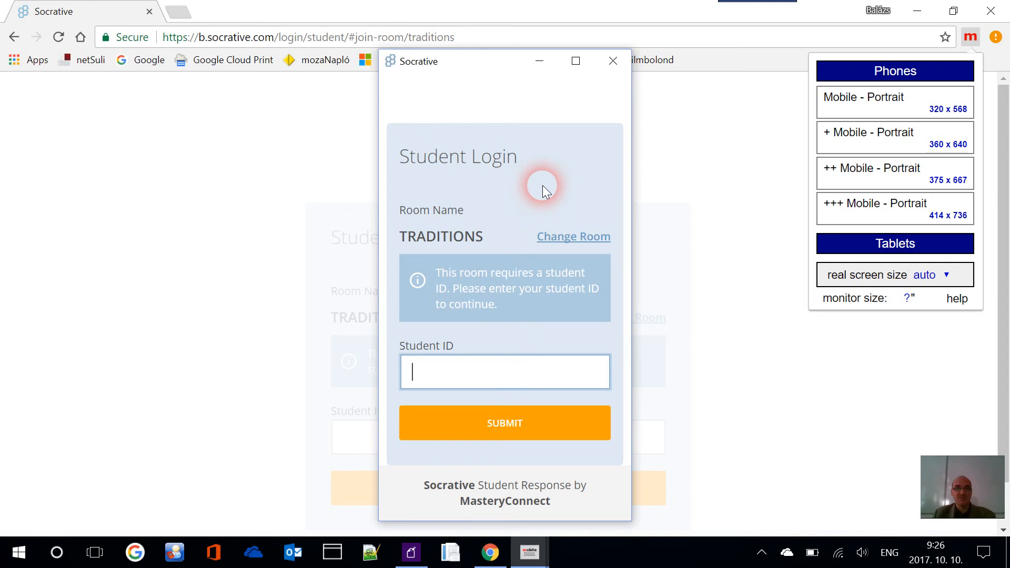
{"action": "scroll", "coordinate": [542, 186], "scroll_direction": "up", "scroll_amount": 2}
{"action": "left_click", "coordinate": [615, 60]}
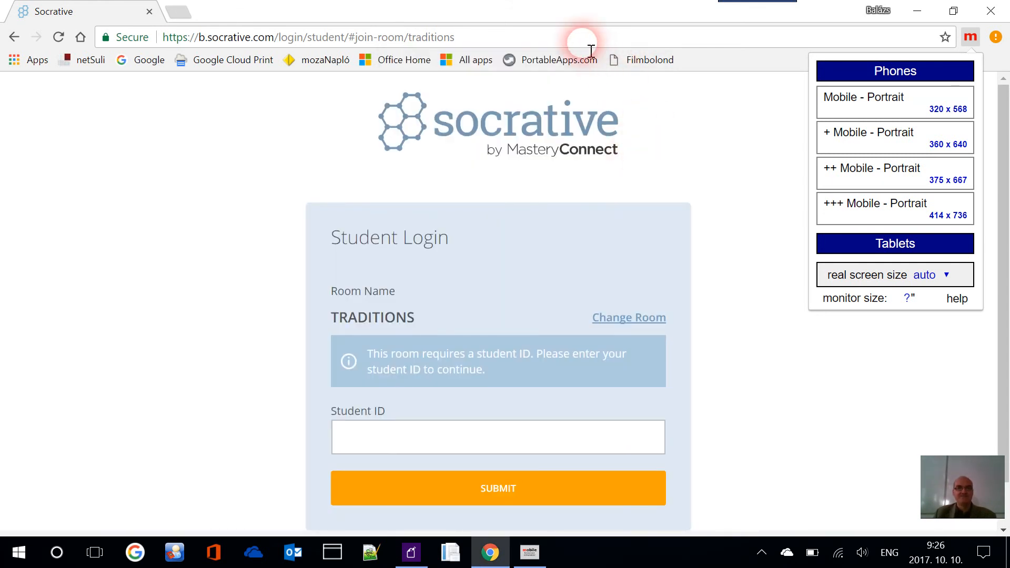
Dismiss the emulator's device list by selecting the address bar
{"action": "left_click", "coordinate": [591, 50]}
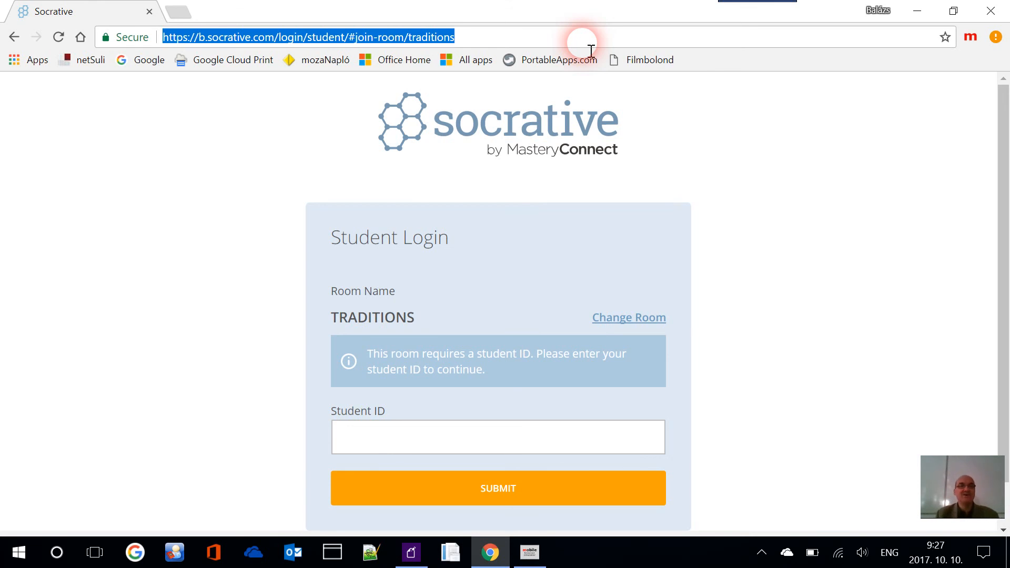
Load b.socrative.com/login/student/ and preview it at Mobile - Portrait size
{"action": "type", "text": "b."}
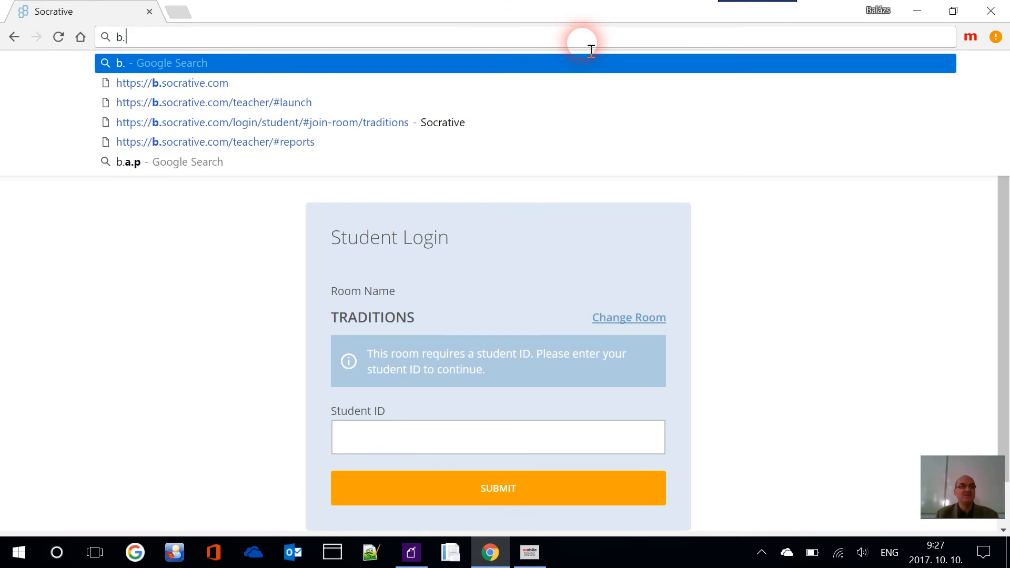
{"action": "type", "text": "so"}
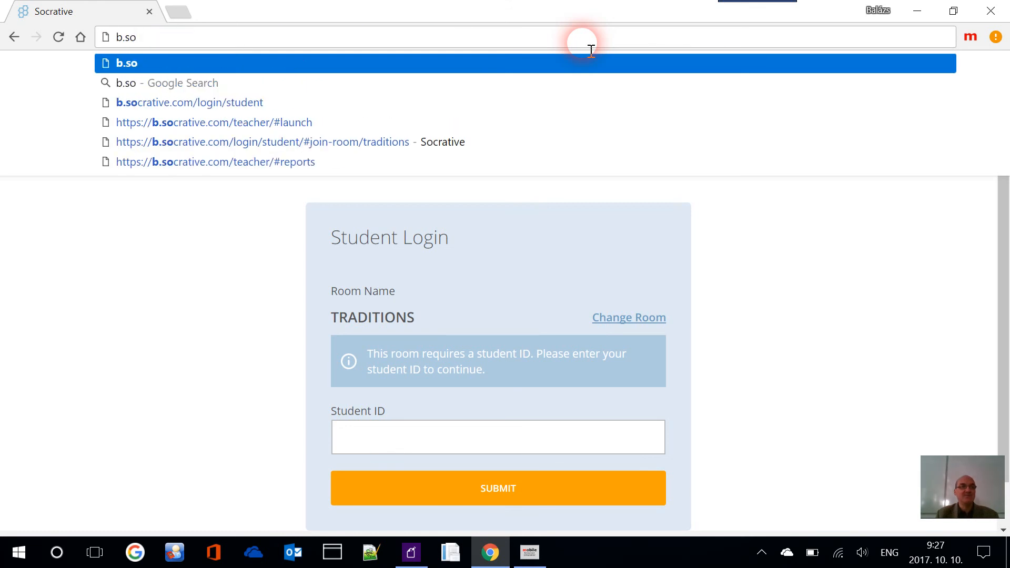
{"action": "type", "text": "c"}
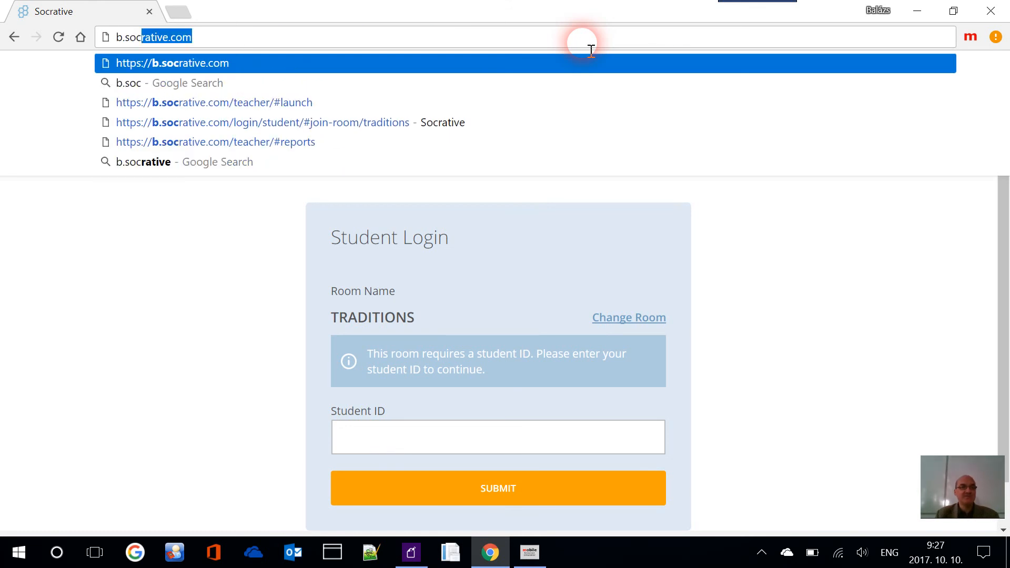
{"action": "key", "text": "Down"}
{"action": "key", "text": "Down"}
{"action": "key", "text": "Down"}
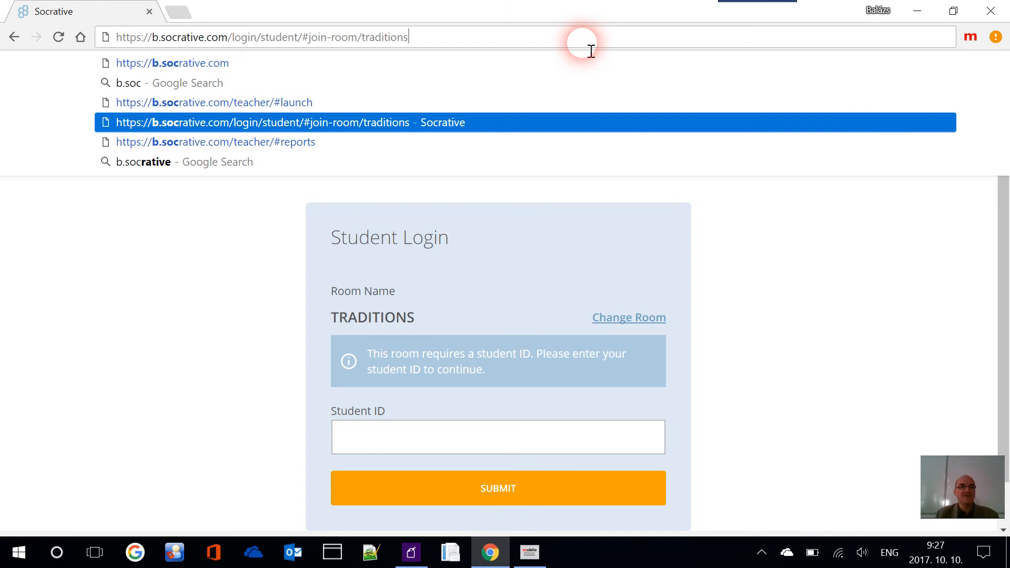
{"action": "key", "text": "BackSpace"}
{"action": "key", "text": "BackSpace"}
{"action": "key", "text": "BackSpace"}
{"action": "key", "text": "BackSpace"}
{"action": "key", "text": "BackSpace"}
{"action": "key", "text": "BackSpace"}
{"action": "key", "text": "BackSpace"}
{"action": "key", "text": "BackSpace"}
{"action": "key", "text": "BackSpace"}
{"action": "key", "text": "BackSpace"}
{"action": "key", "text": "BackSpace"}
{"action": "key", "text": "BackSpace"}
{"action": "key", "text": "BackSpace"}
{"action": "key", "text": "BackSpace"}
{"action": "key", "text": "BackSpace"}
{"action": "key", "text": "BackSpace"}
{"action": "key", "text": "BackSpace"}
{"action": "key", "text": "BackSpace"}
{"action": "key", "text": "BackSpace"}
{"action": "key", "text": "BackSpace"}
{"action": "key", "text": "BackSpace"}
{"action": "key", "text": "Return"}
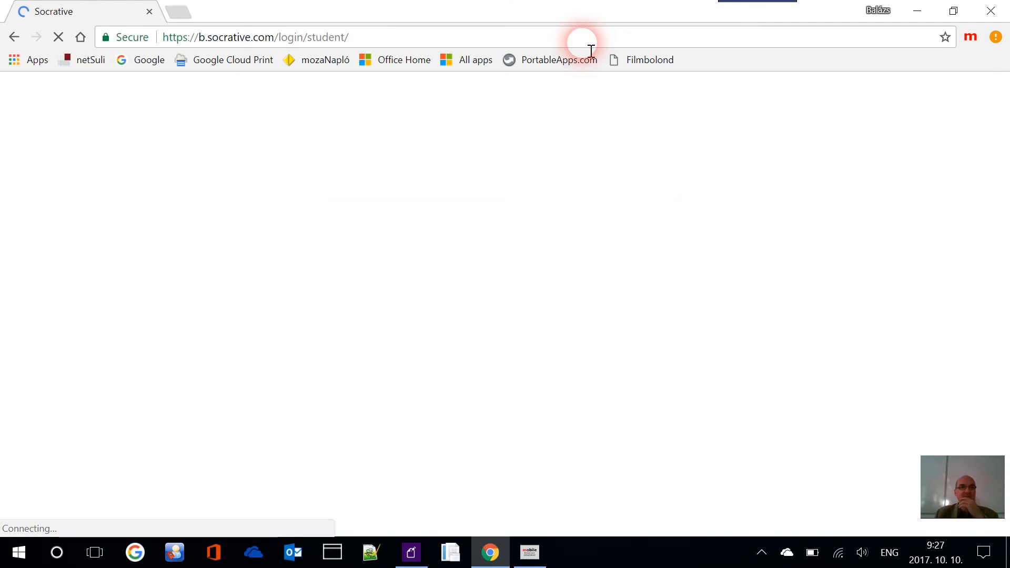
{"action": "left_click", "coordinate": [970, 38]}
{"action": "left_click", "coordinate": [923, 103]}
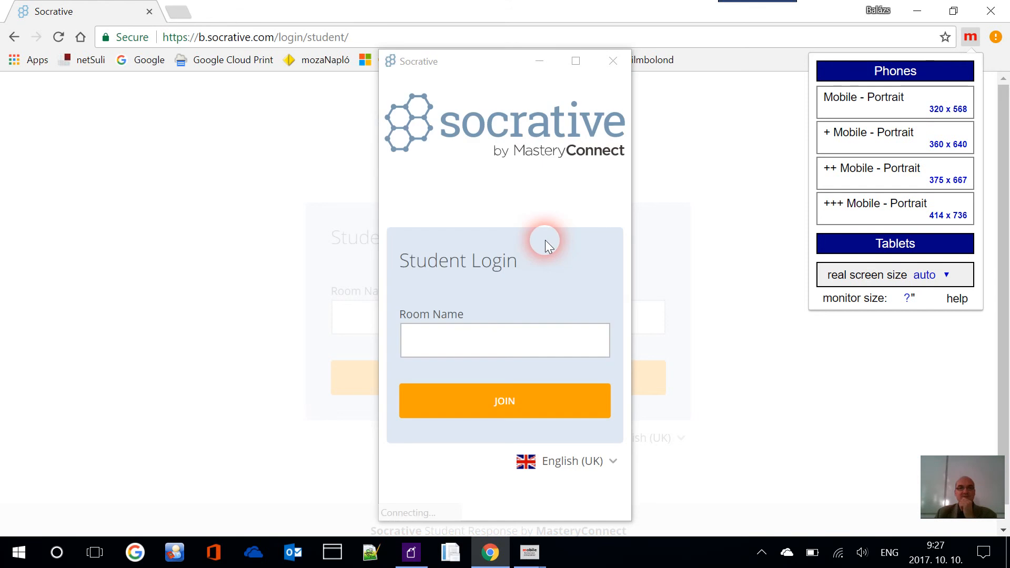
{"action": "left_click", "coordinate": [613, 61]}
Go to the Socrative home page and choose STUDENT LOGIN
{"action": "left_click", "coordinate": [491, 38]}
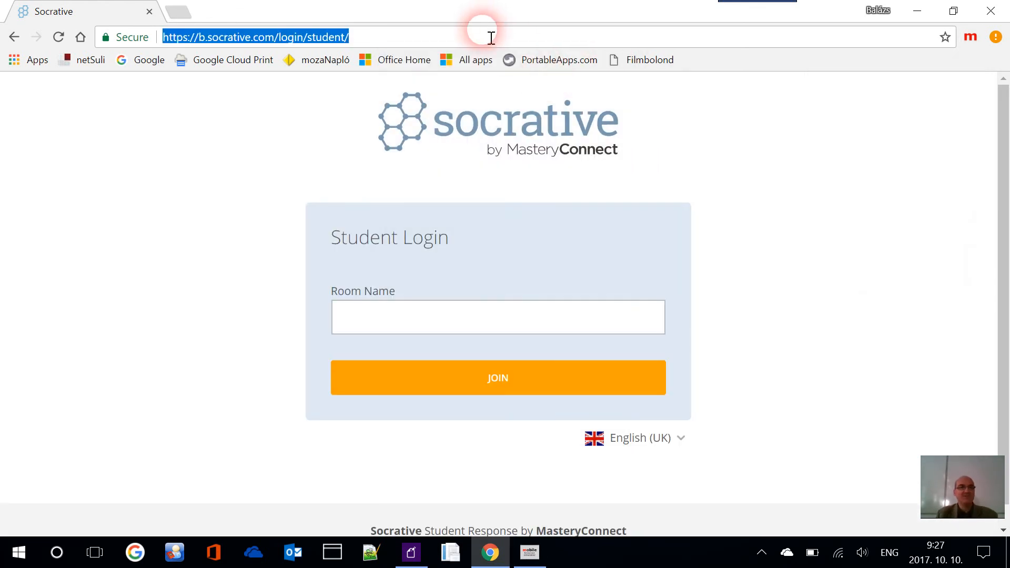
{"action": "type", "text": "soc"}
{"action": "key", "text": "Return"}
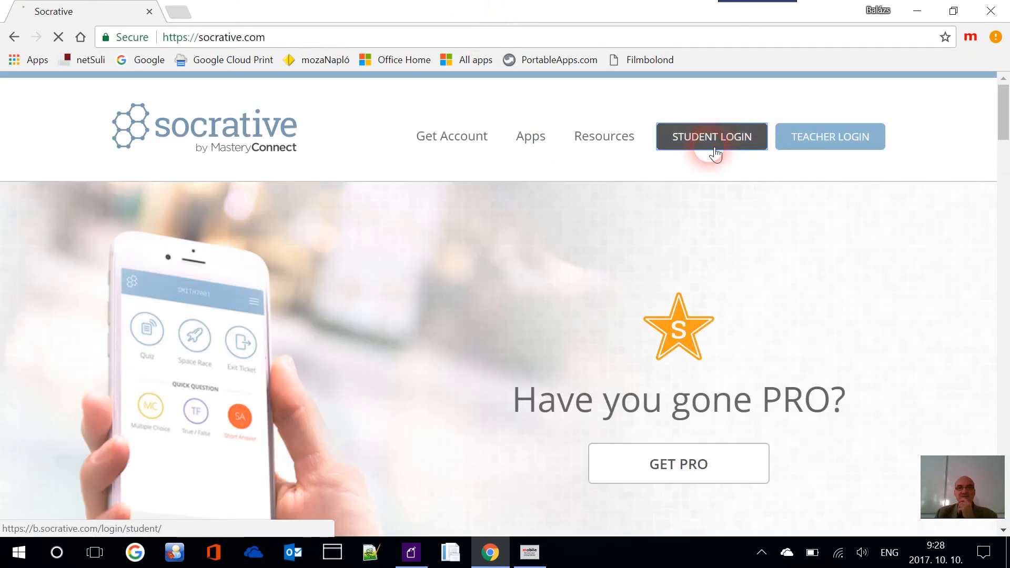
{"action": "left_click", "coordinate": [714, 151]}
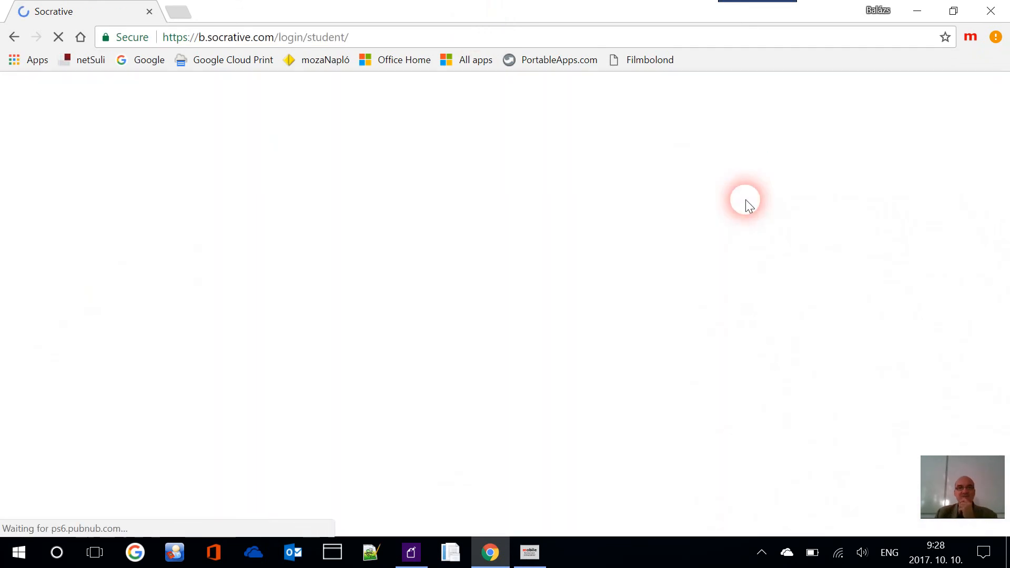